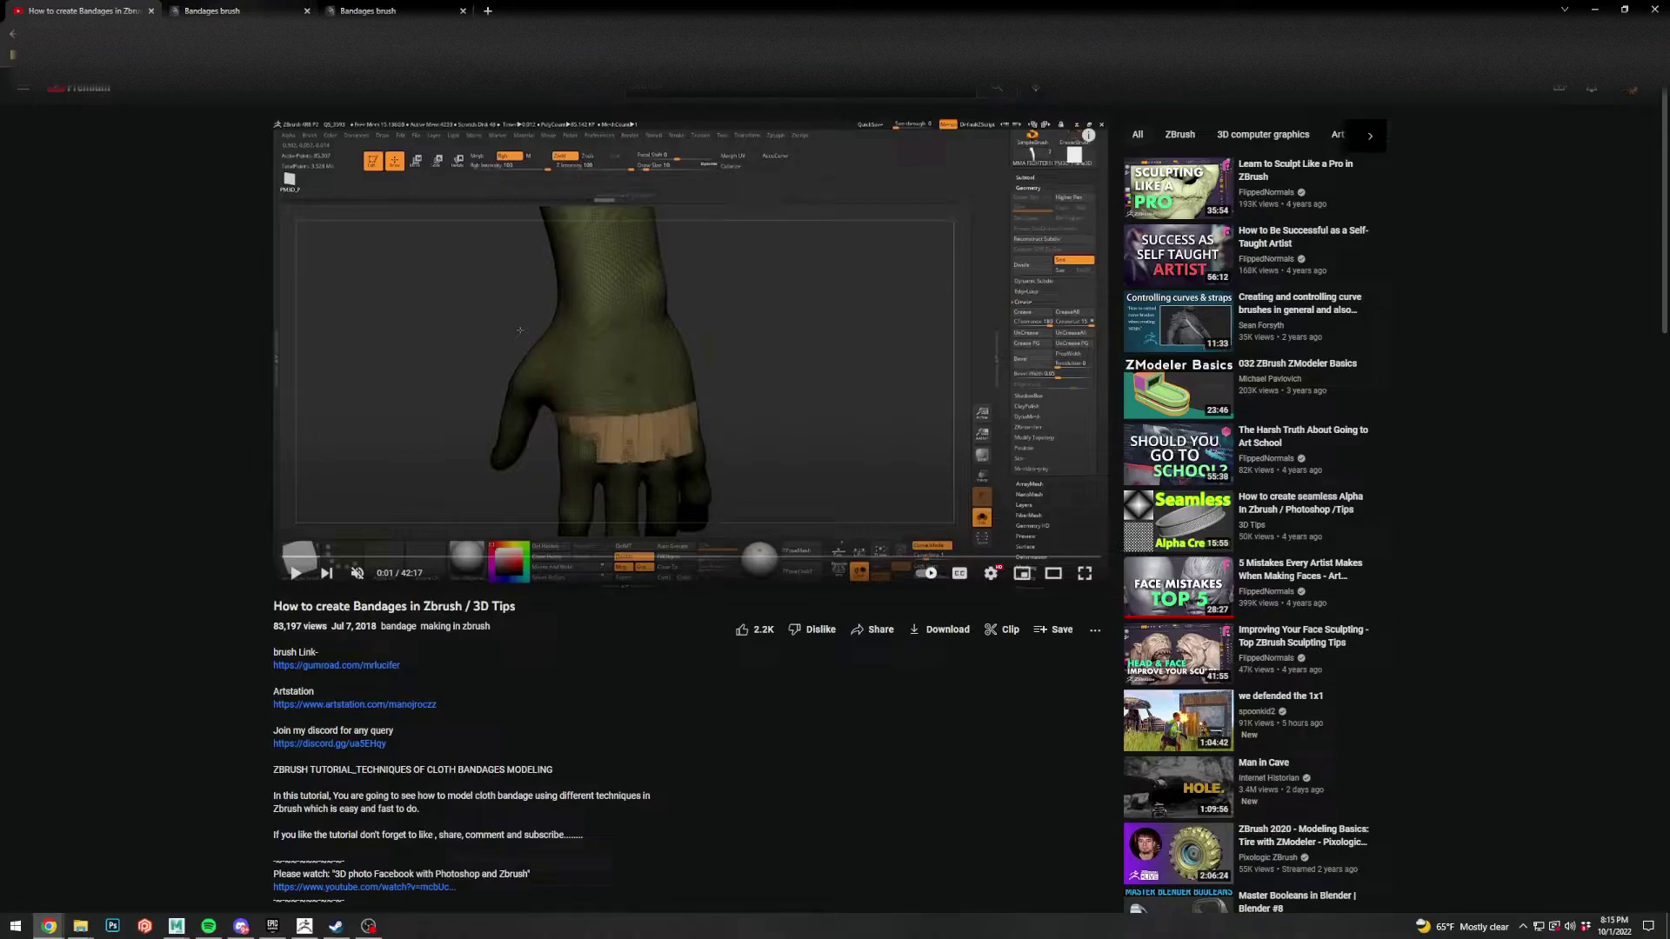
- Review the Bandages brush product page on Gumroad and its two downloadable brush files
{"action": "left_click", "coordinate": [228, 11]}
{"action": "scroll", "coordinate": [829, 487], "scroll_direction": "down", "scroll_amount": 2}
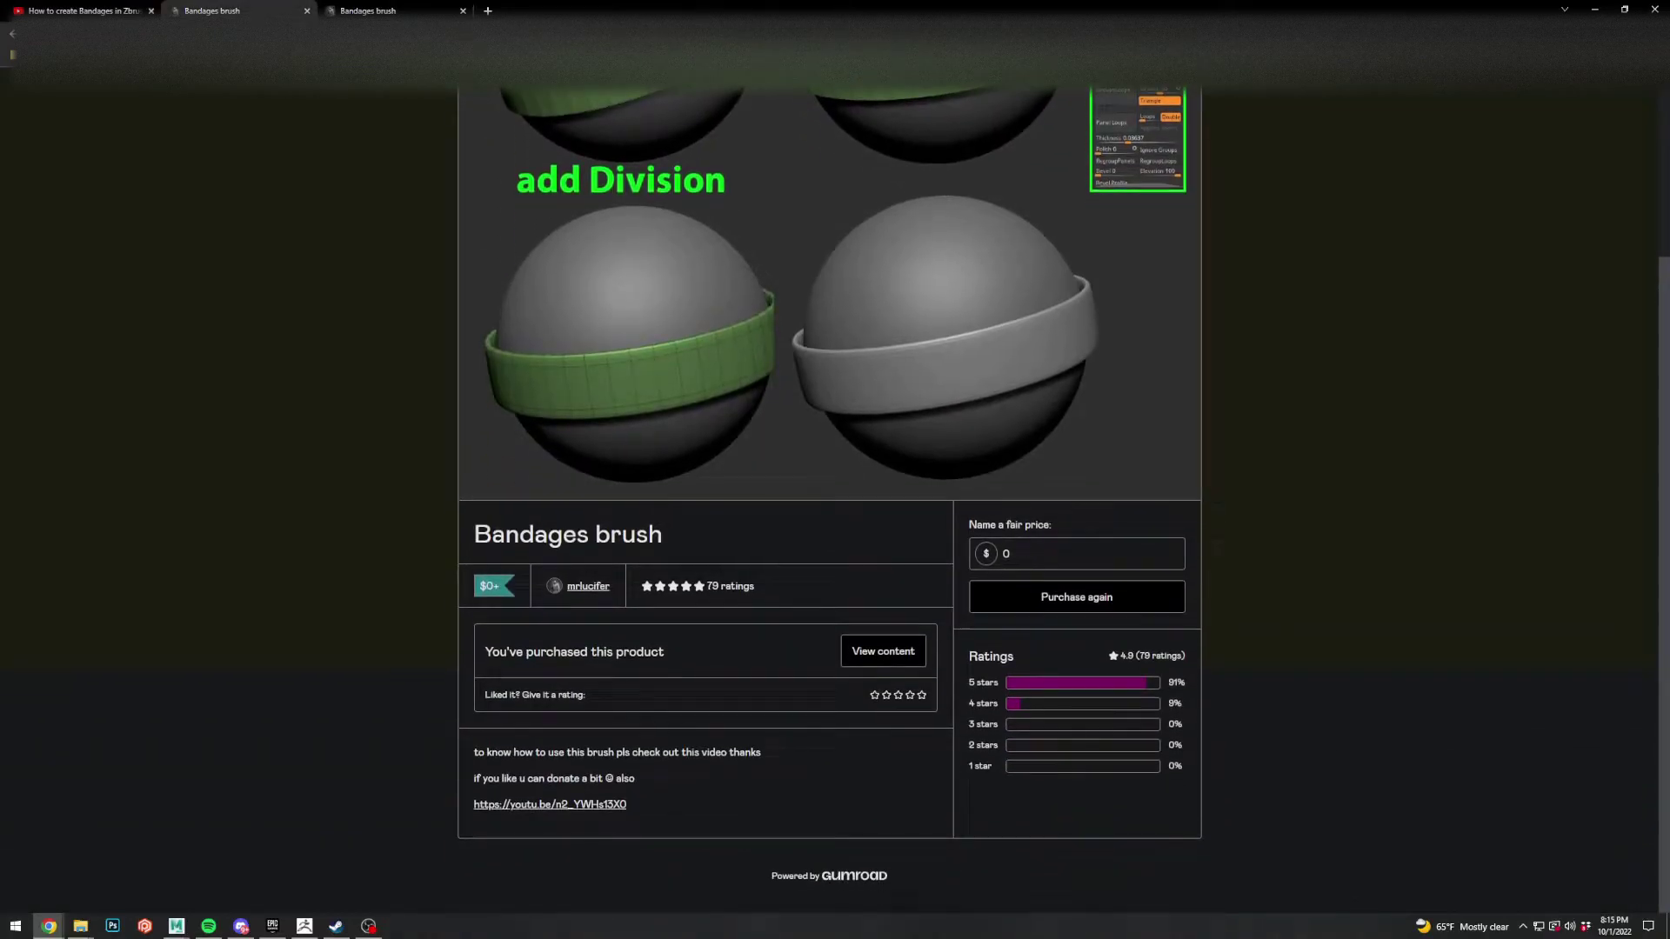
{"action": "key", "text": "BackSpace"}
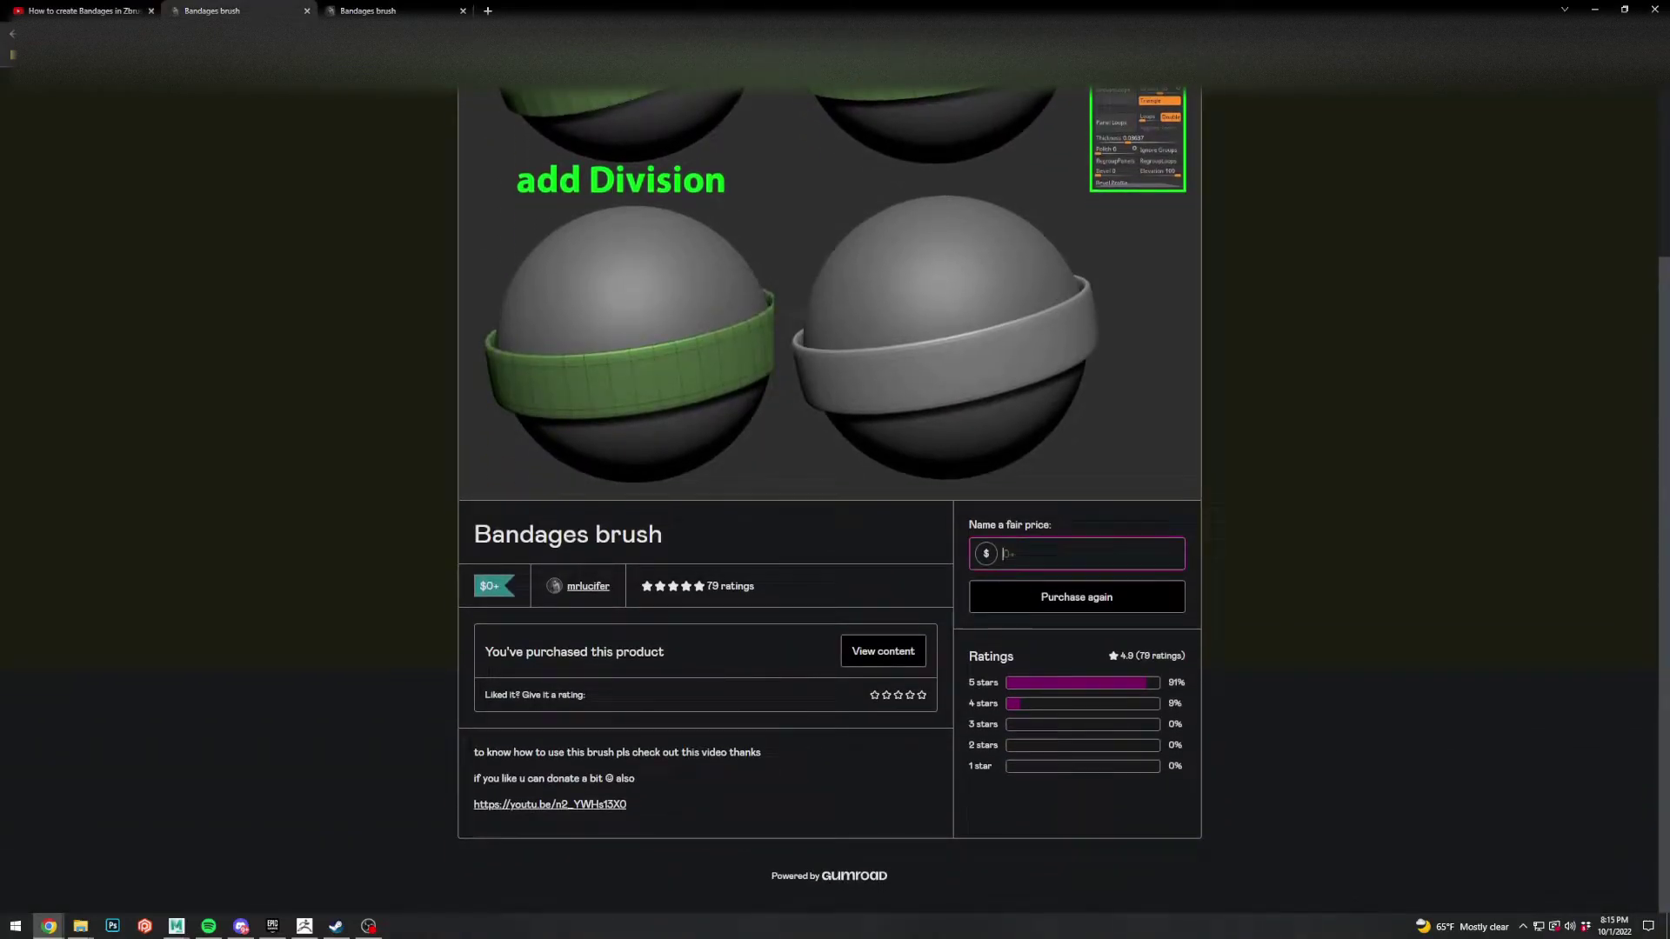
{"action": "scroll", "coordinate": [829, 487], "scroll_direction": "up", "scroll_amount": 2}
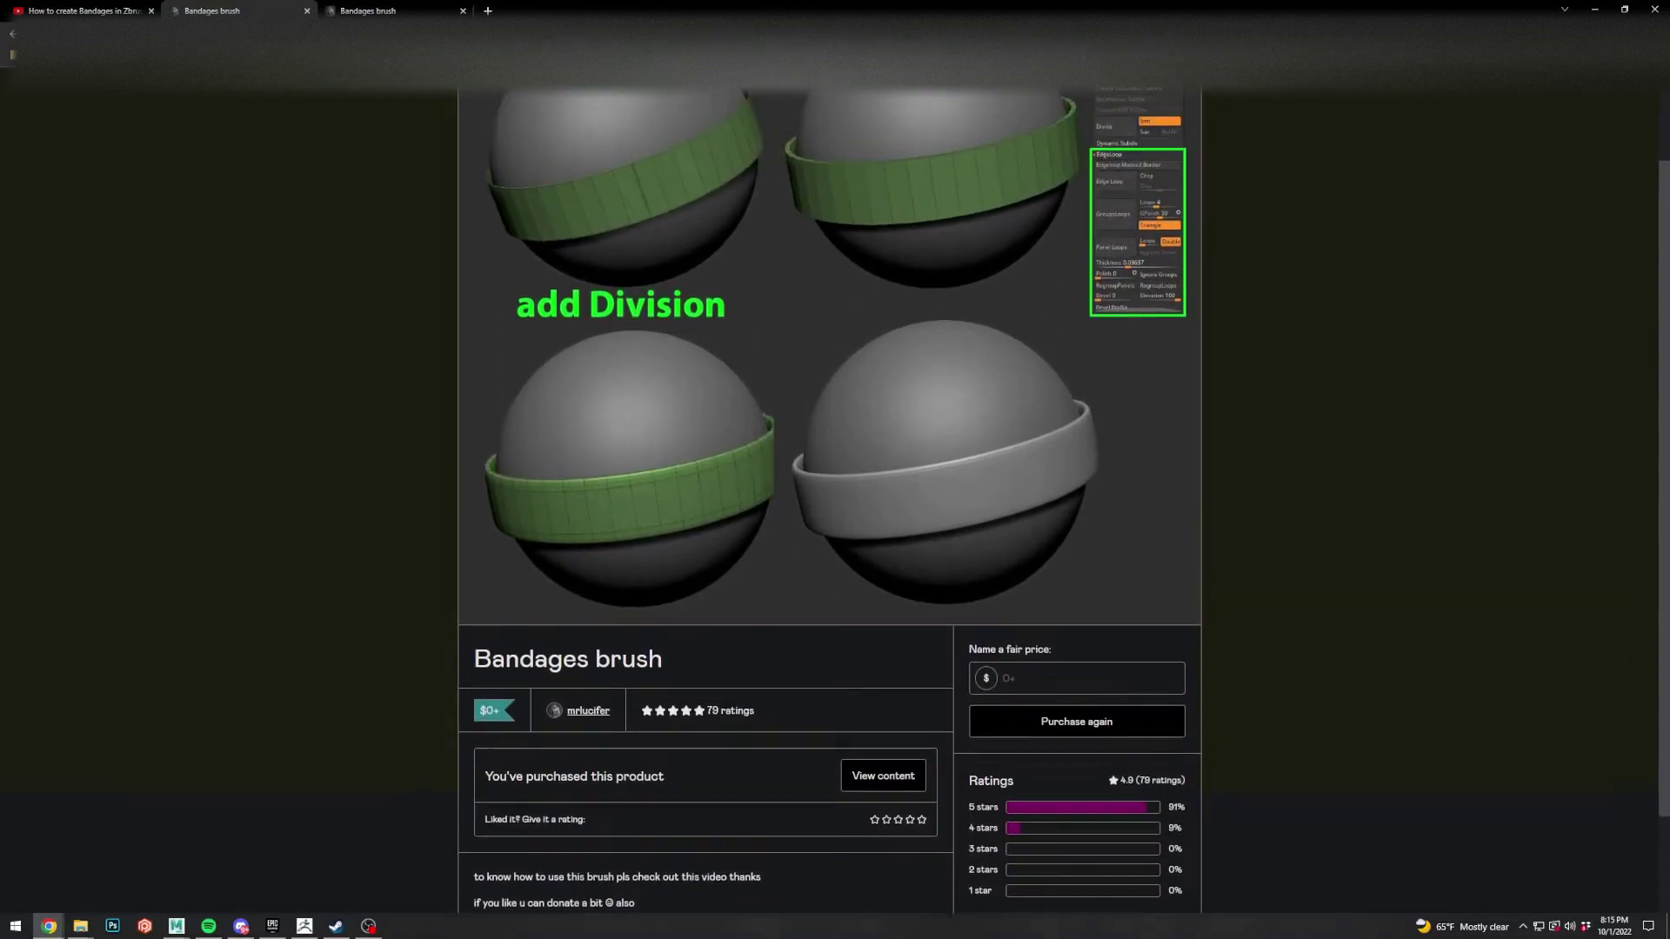
{"action": "left_click", "coordinate": [383, 12]}
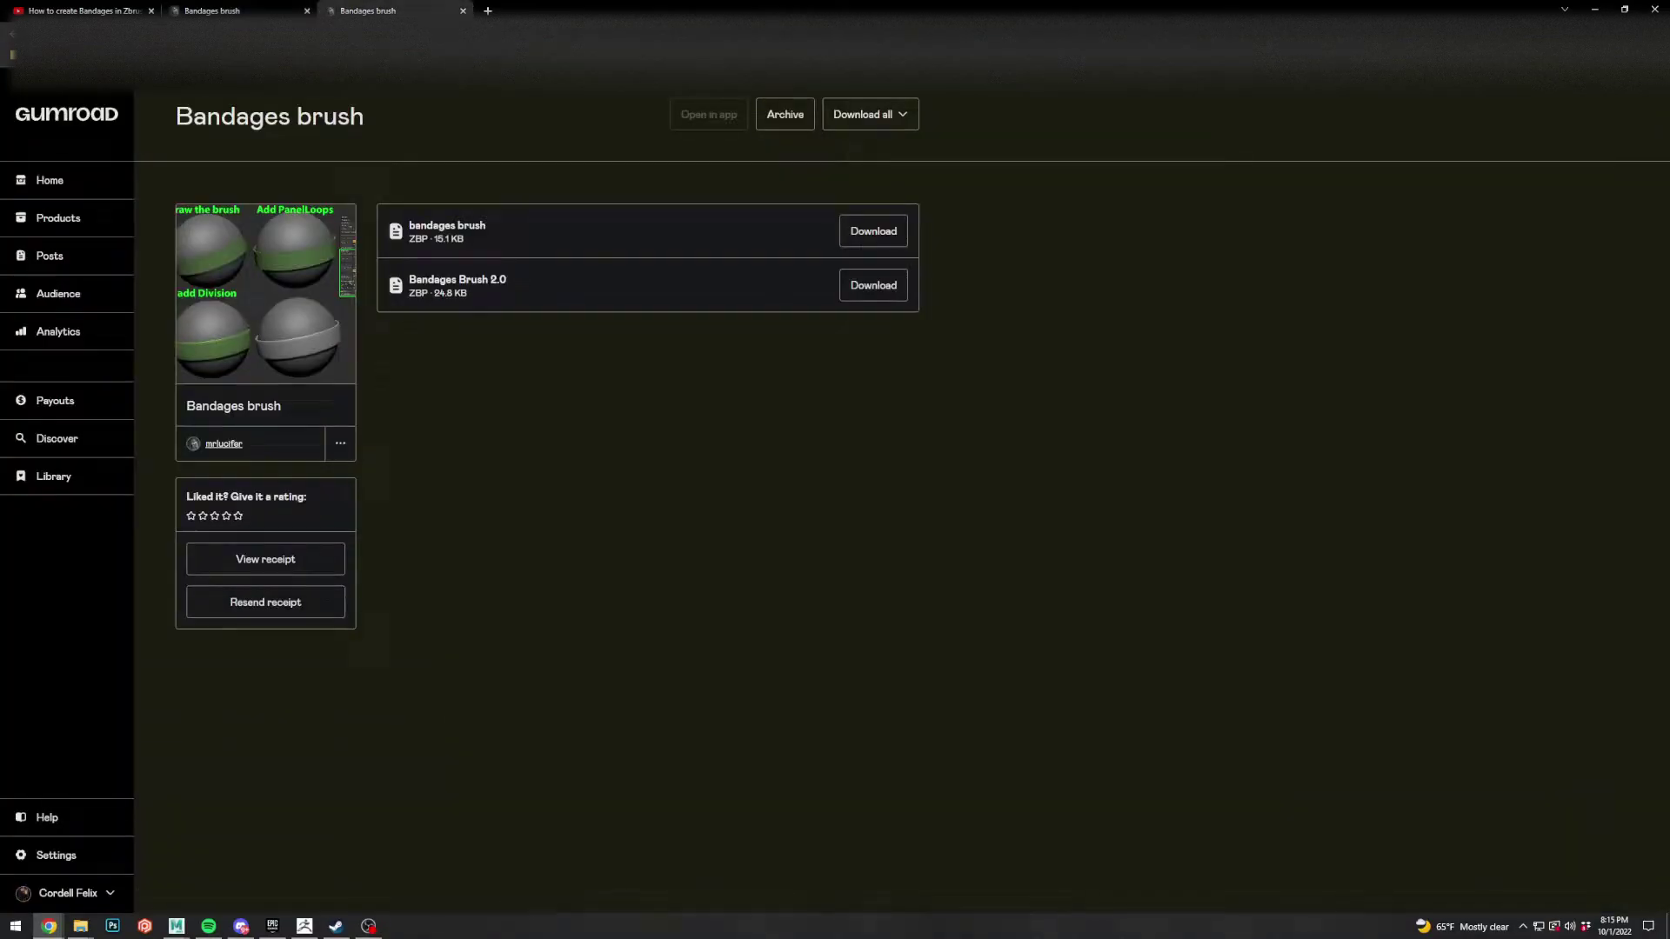
{"action": "mouse_move", "coordinate": [462, 225]}
{"action": "left_mouse_down"}
{"action": "mouse_move", "coordinate": [487, 228]}
{"action": "mouse_move", "coordinate": [507, 280]}
{"action": "mouse_move", "coordinate": [467, 294]}
{"action": "left_mouse_up"}
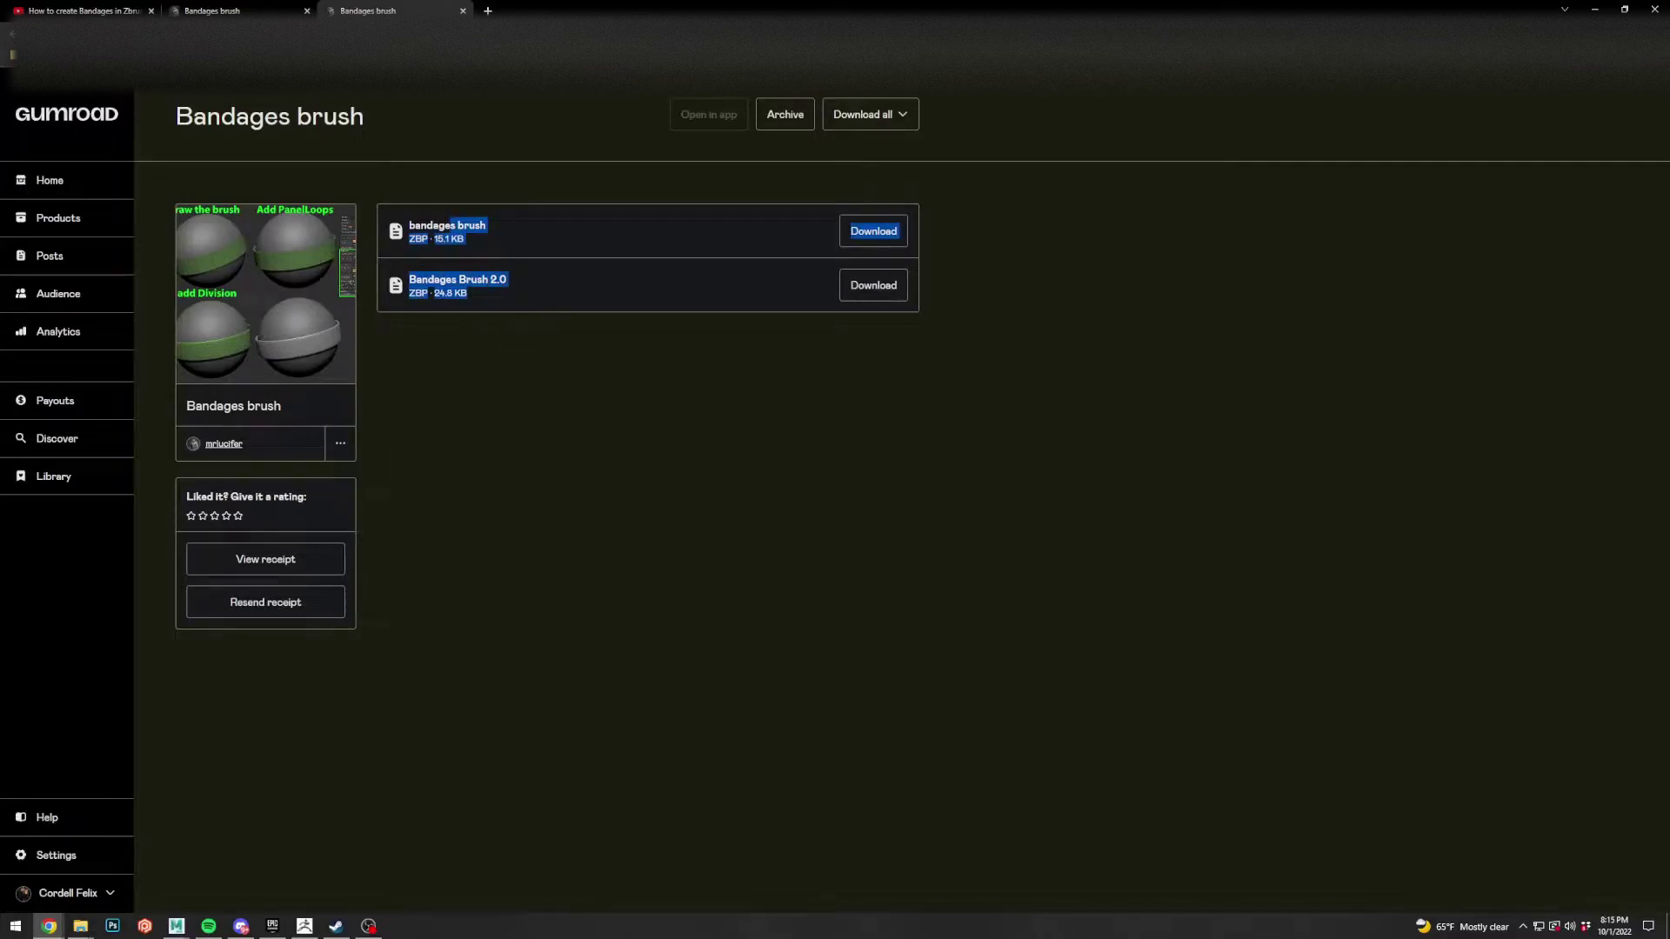
{"action": "left_click", "coordinate": [522, 294]}
{"action": "left_click_drag", "start_coordinate": [421, 227], "coordinate": [489, 227]}
{"action": "left_click", "coordinate": [522, 230]}
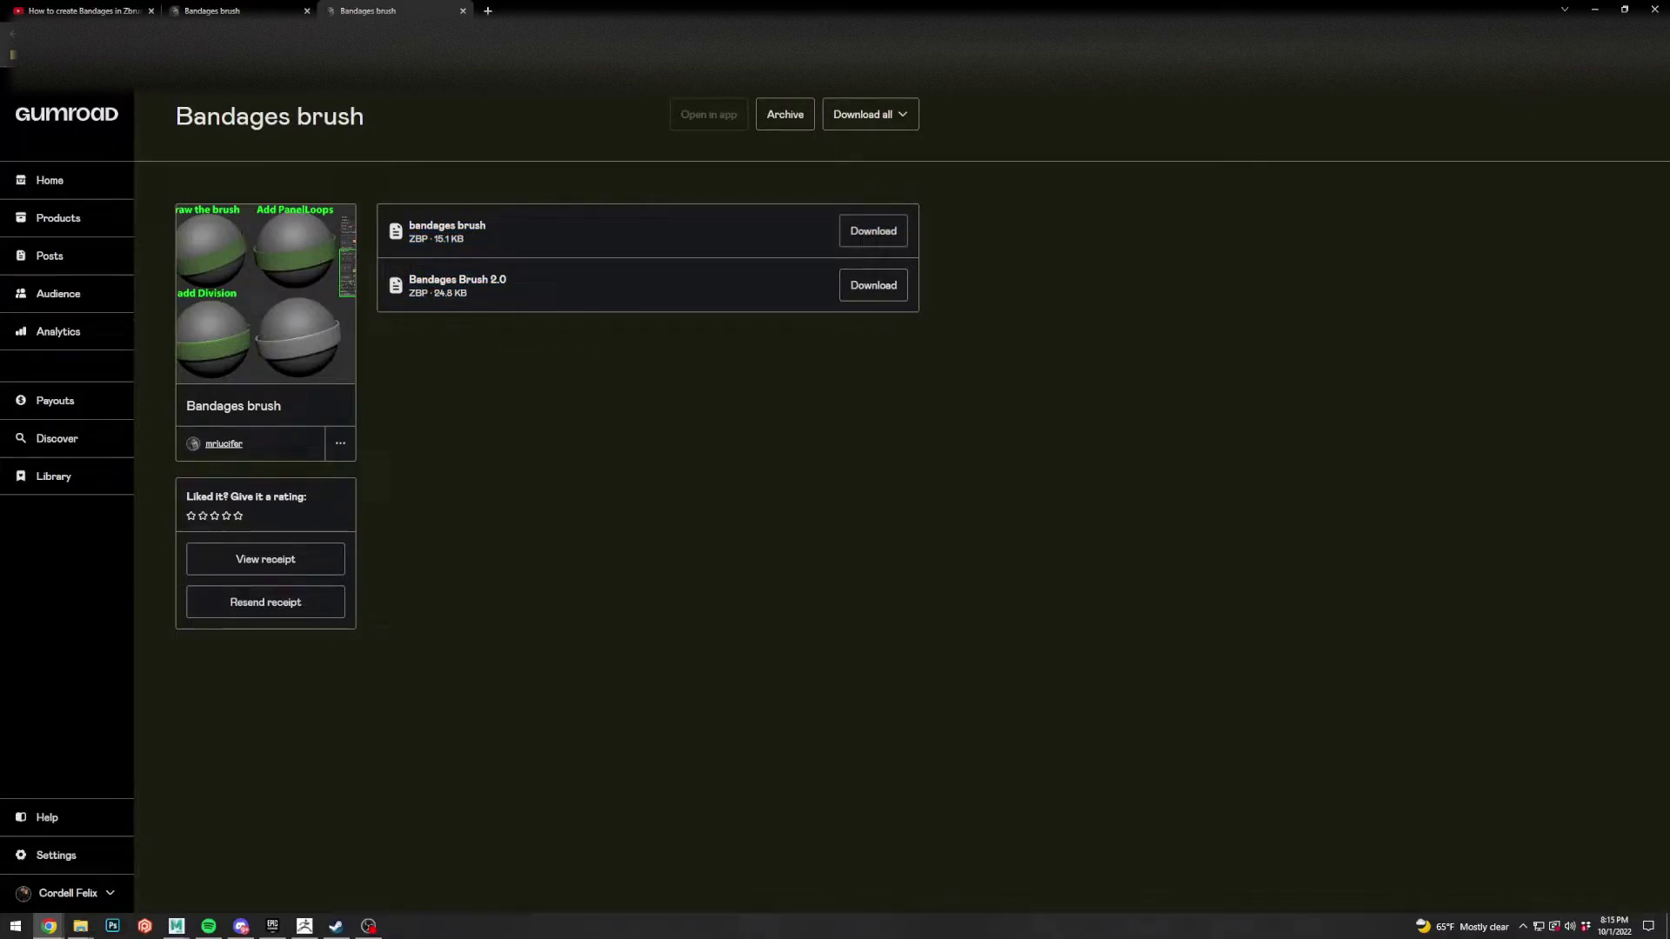
- Switch to ZBrush and load the brush preset bandages brush.ZBP
{"action": "left_click", "coordinate": [304, 927]}
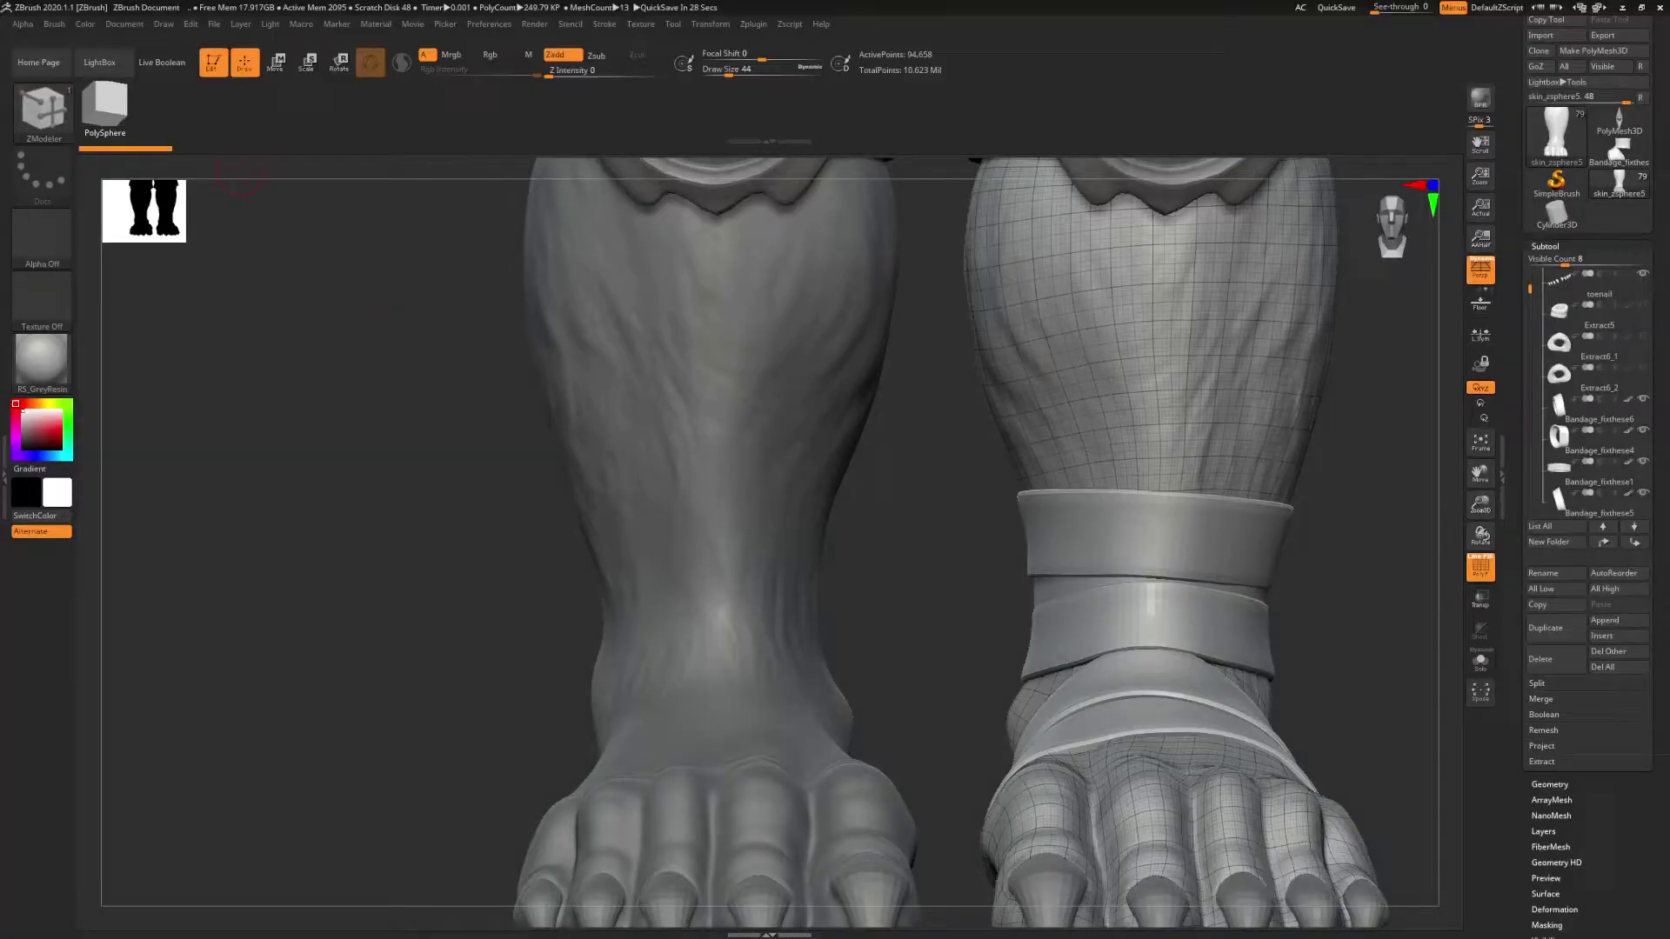
{"action": "left_click", "coordinate": [54, 24]}
{"action": "left_click", "coordinate": [87, 48]}
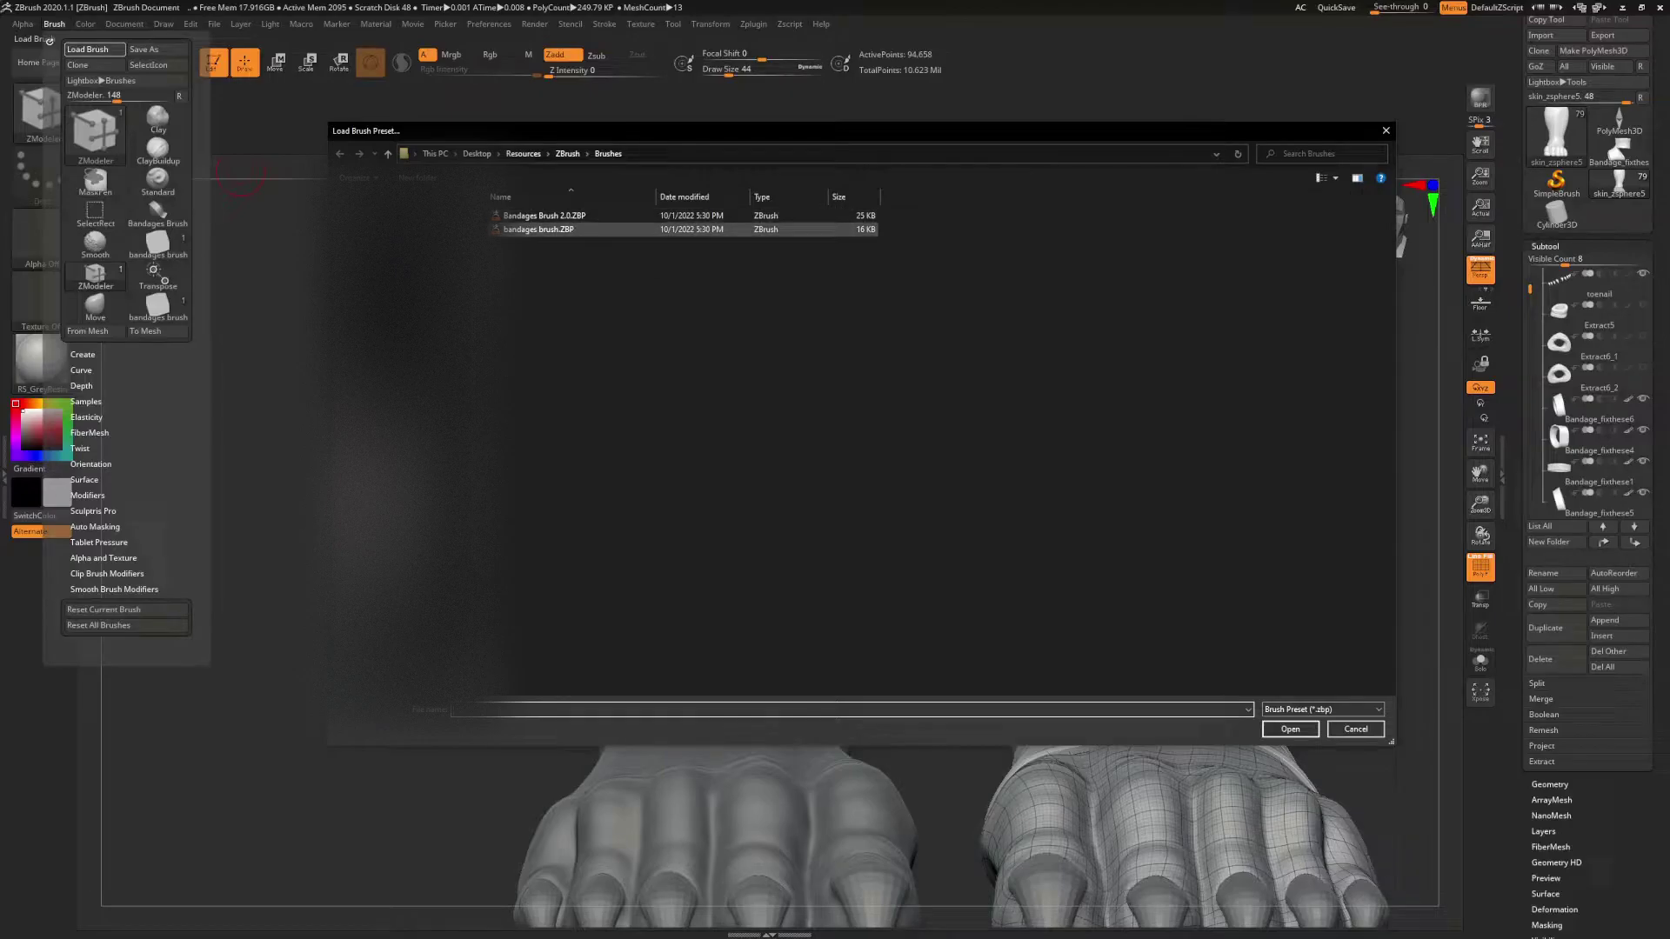
{"action": "double_click", "coordinate": [600, 230]}
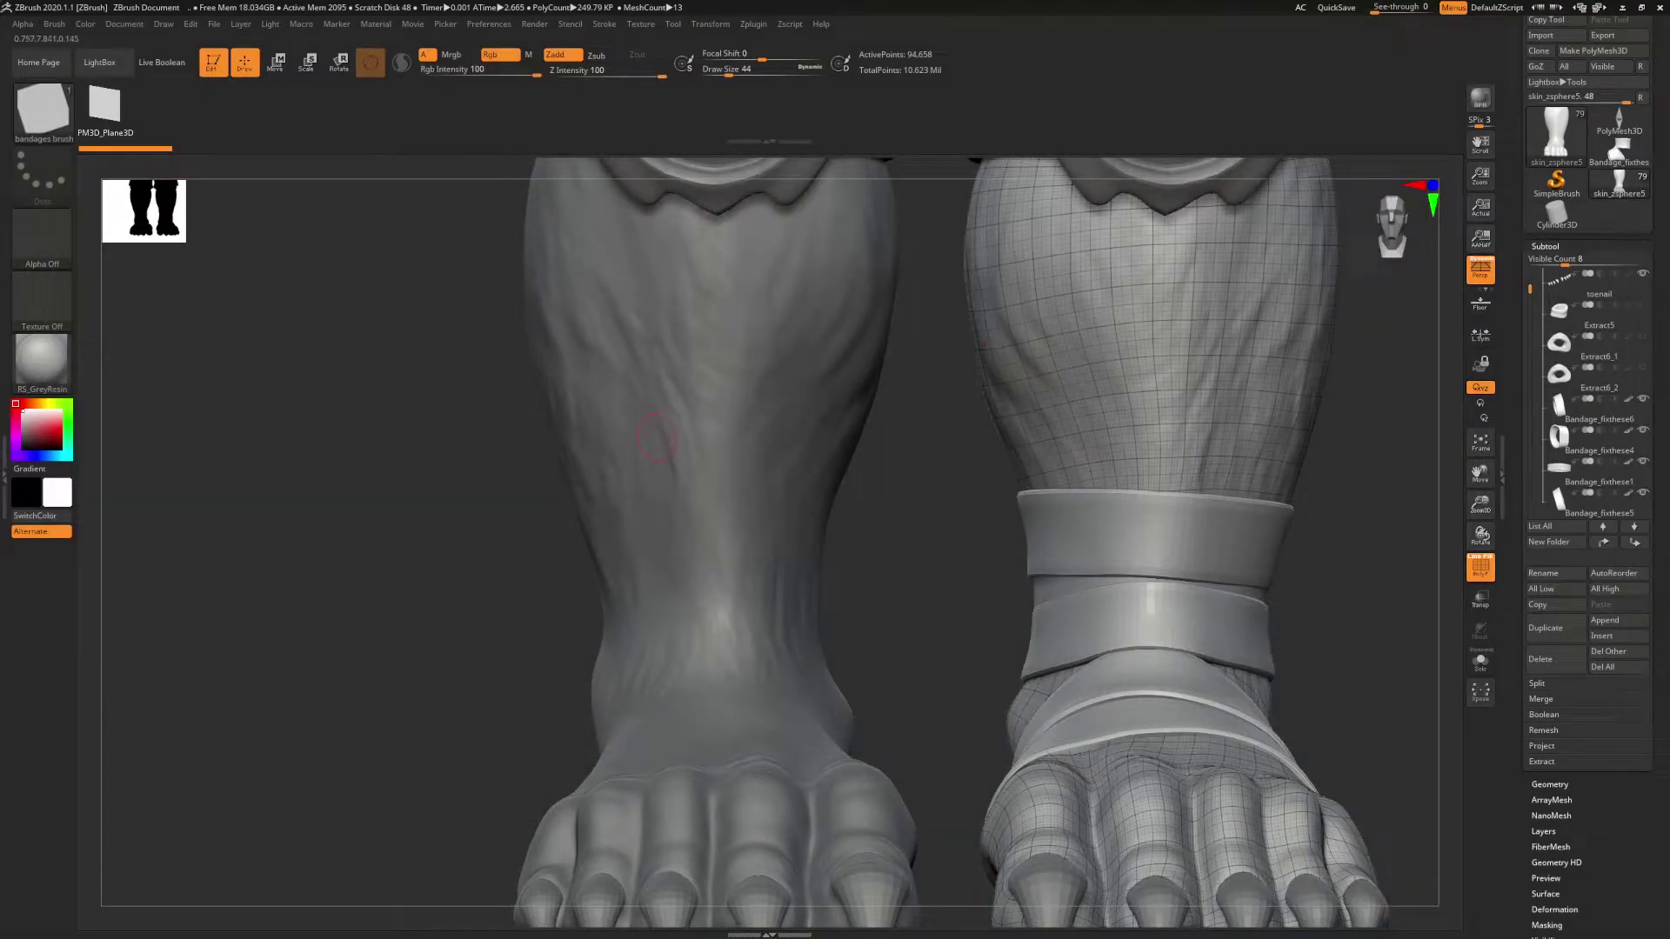
- Duplicate the bare leg's subtool and move the copy down the subtool list to just above the Body folder
{"action": "left_click", "coordinate": [659, 448], "text": "alt"}
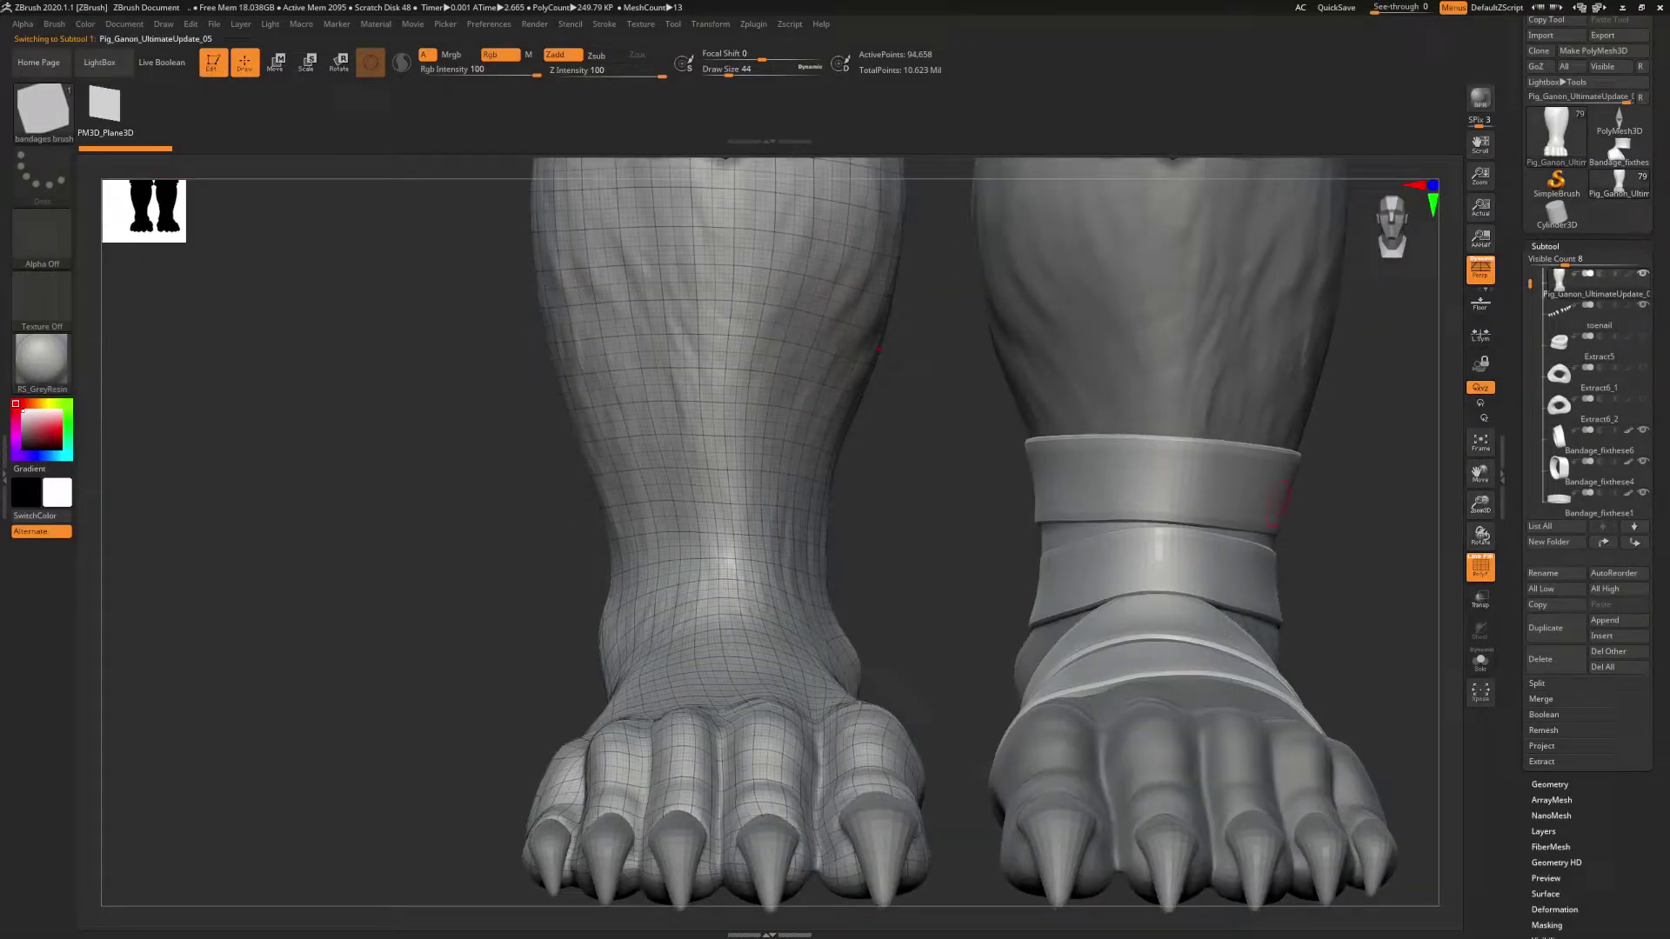
{"action": "mouse_move", "coordinate": [896, 539]}
{"action": "right_mouse_down", "text": "ctrl"}
{"action": "mouse_move", "coordinate": [832, 496]}
{"action": "mouse_move", "coordinate": [770, 822]}
{"action": "right_mouse_up", "text": "ctrl"}
{"action": "mouse_move", "coordinate": [770, 696]}
{"action": "right_mouse_down", "text": "ctrl"}
{"action": "mouse_move", "coordinate": [878, 809]}
{"action": "mouse_move", "coordinate": [1130, 395]}
{"action": "mouse_move", "coordinate": [1031, 787]}
{"action": "mouse_move", "coordinate": [696, 765]}
{"action": "right_mouse_up", "text": "ctrl"}
{"action": "right_click_drag", "start_coordinate": [696, 766], "coordinate": [717, 679], "text": "alt"}
{"action": "right_click_drag", "start_coordinate": [718, 678], "coordinate": [817, 818]}
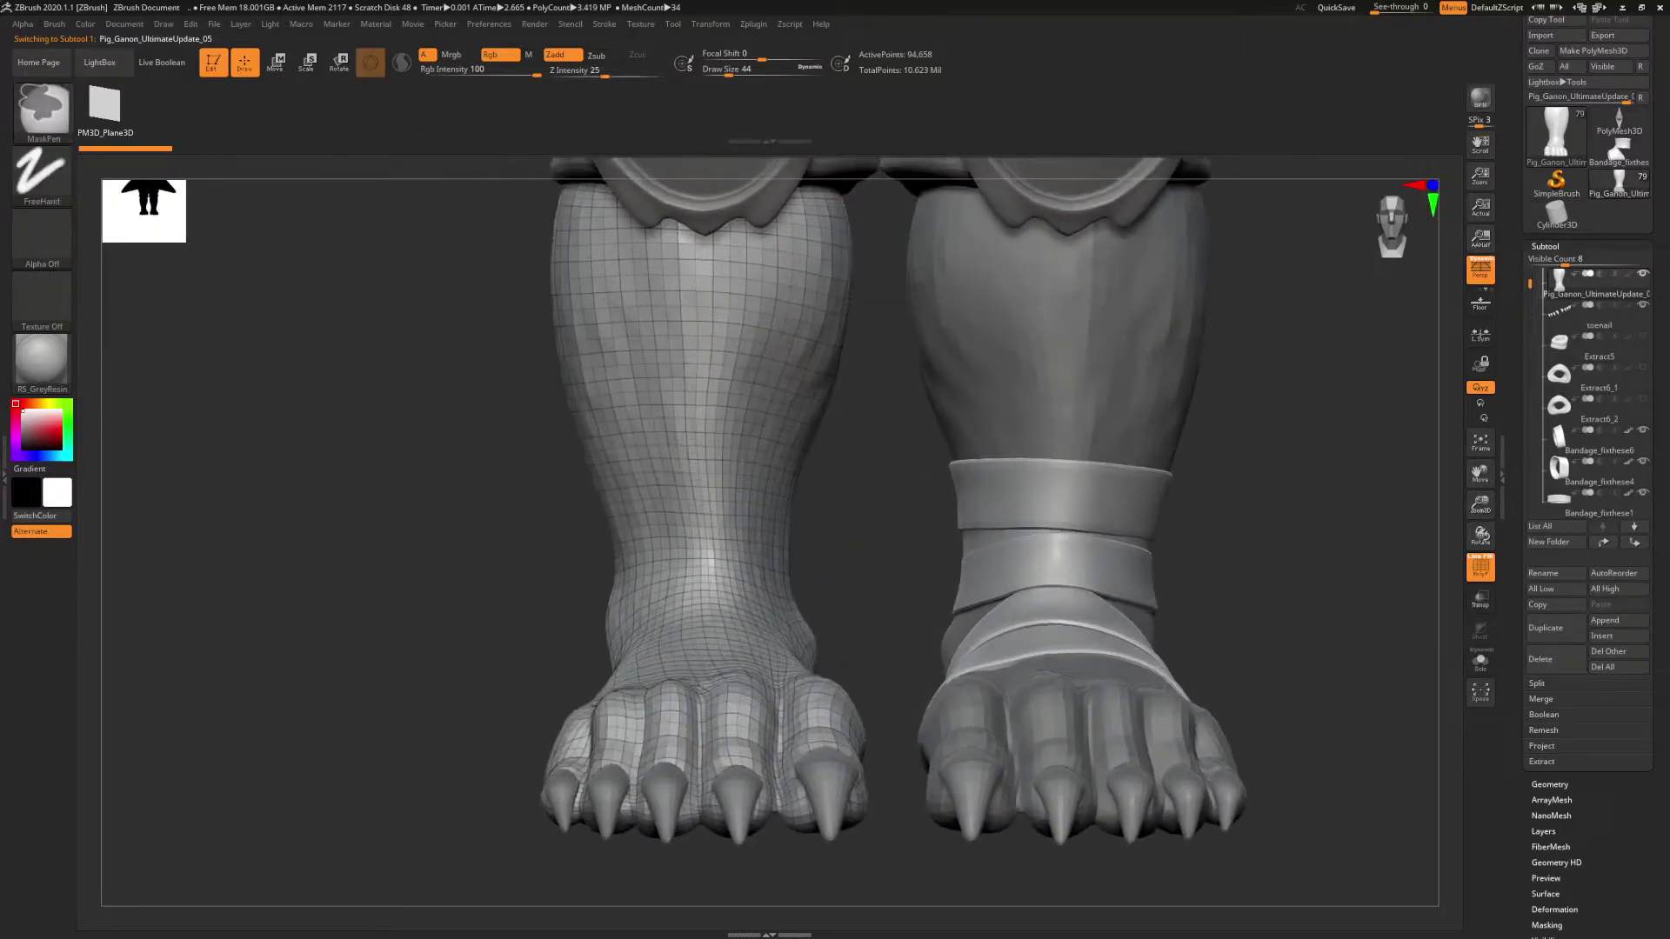
{"action": "scroll", "coordinate": [1003, 526], "scroll_direction": "up", "scroll_amount": 4, "text": "ctrl"}
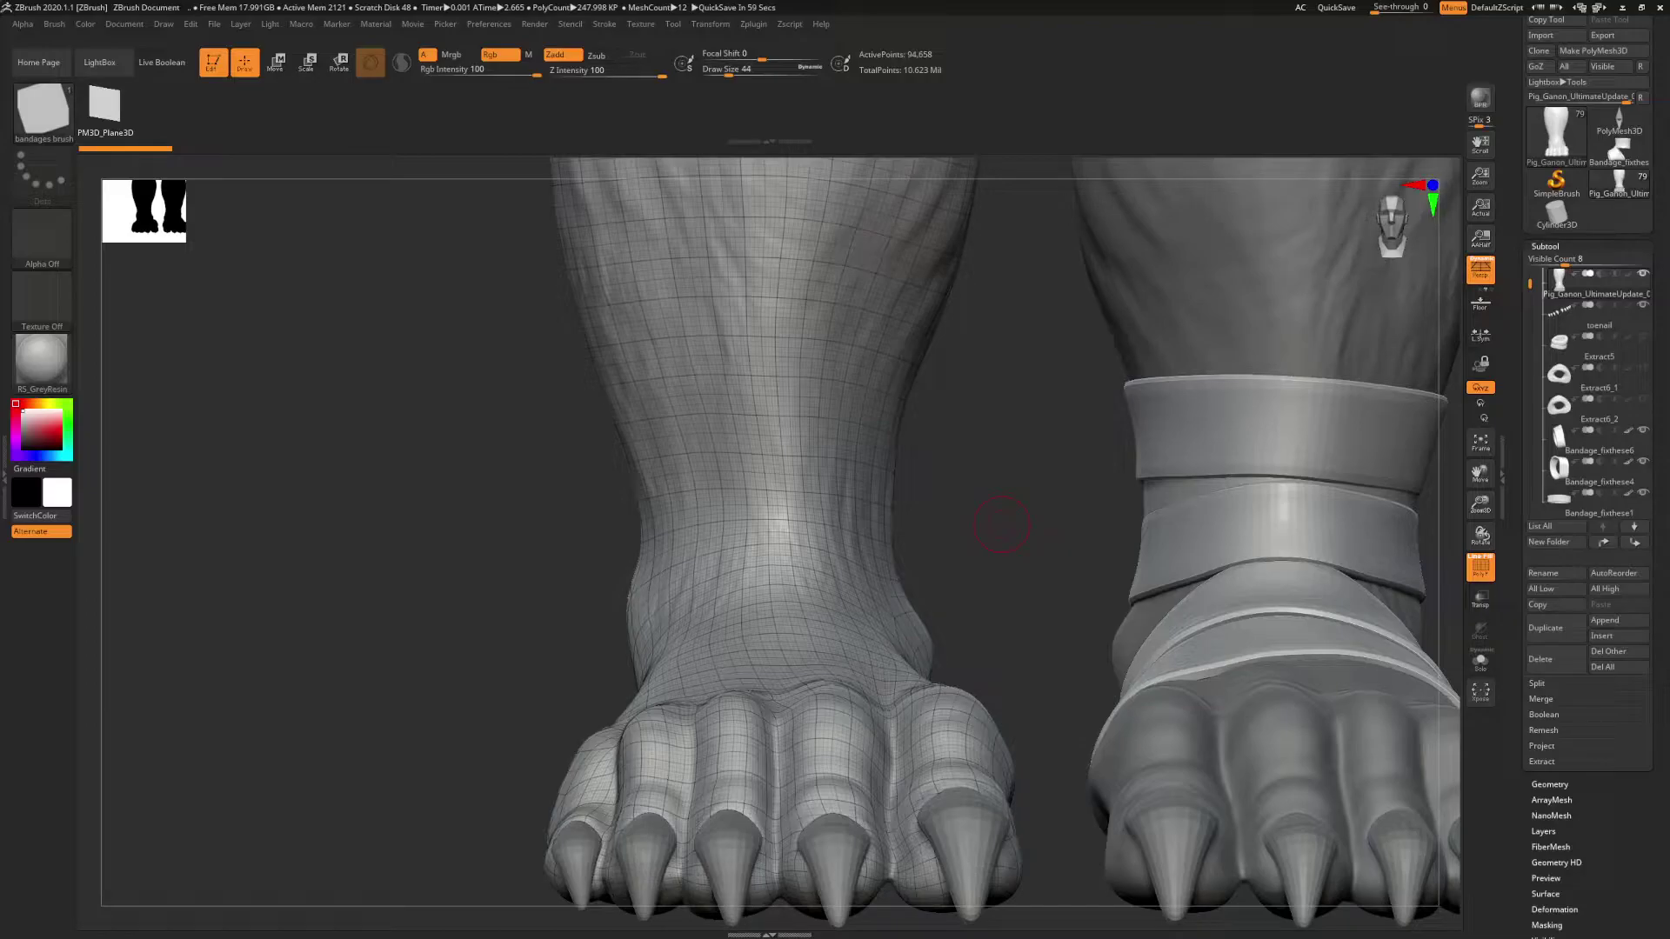
{"action": "scroll", "coordinate": [1002, 526], "scroll_direction": "up", "scroll_amount": 2, "text": "ctrl"}
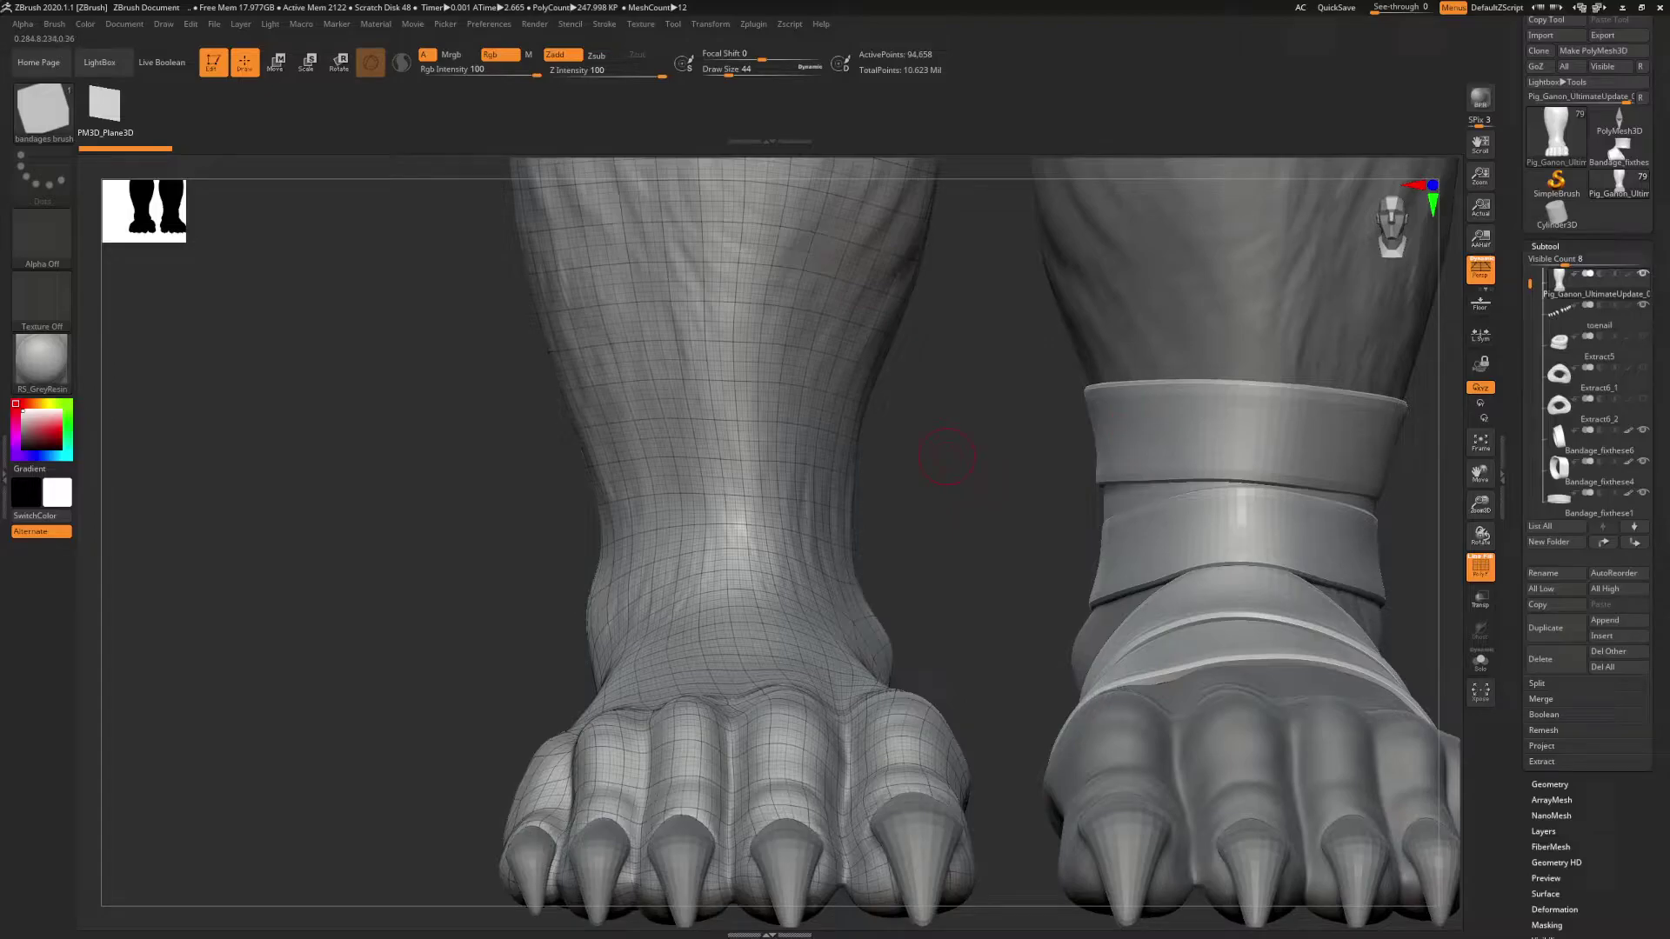
{"action": "key", "text": "ctrl+shift+d"}
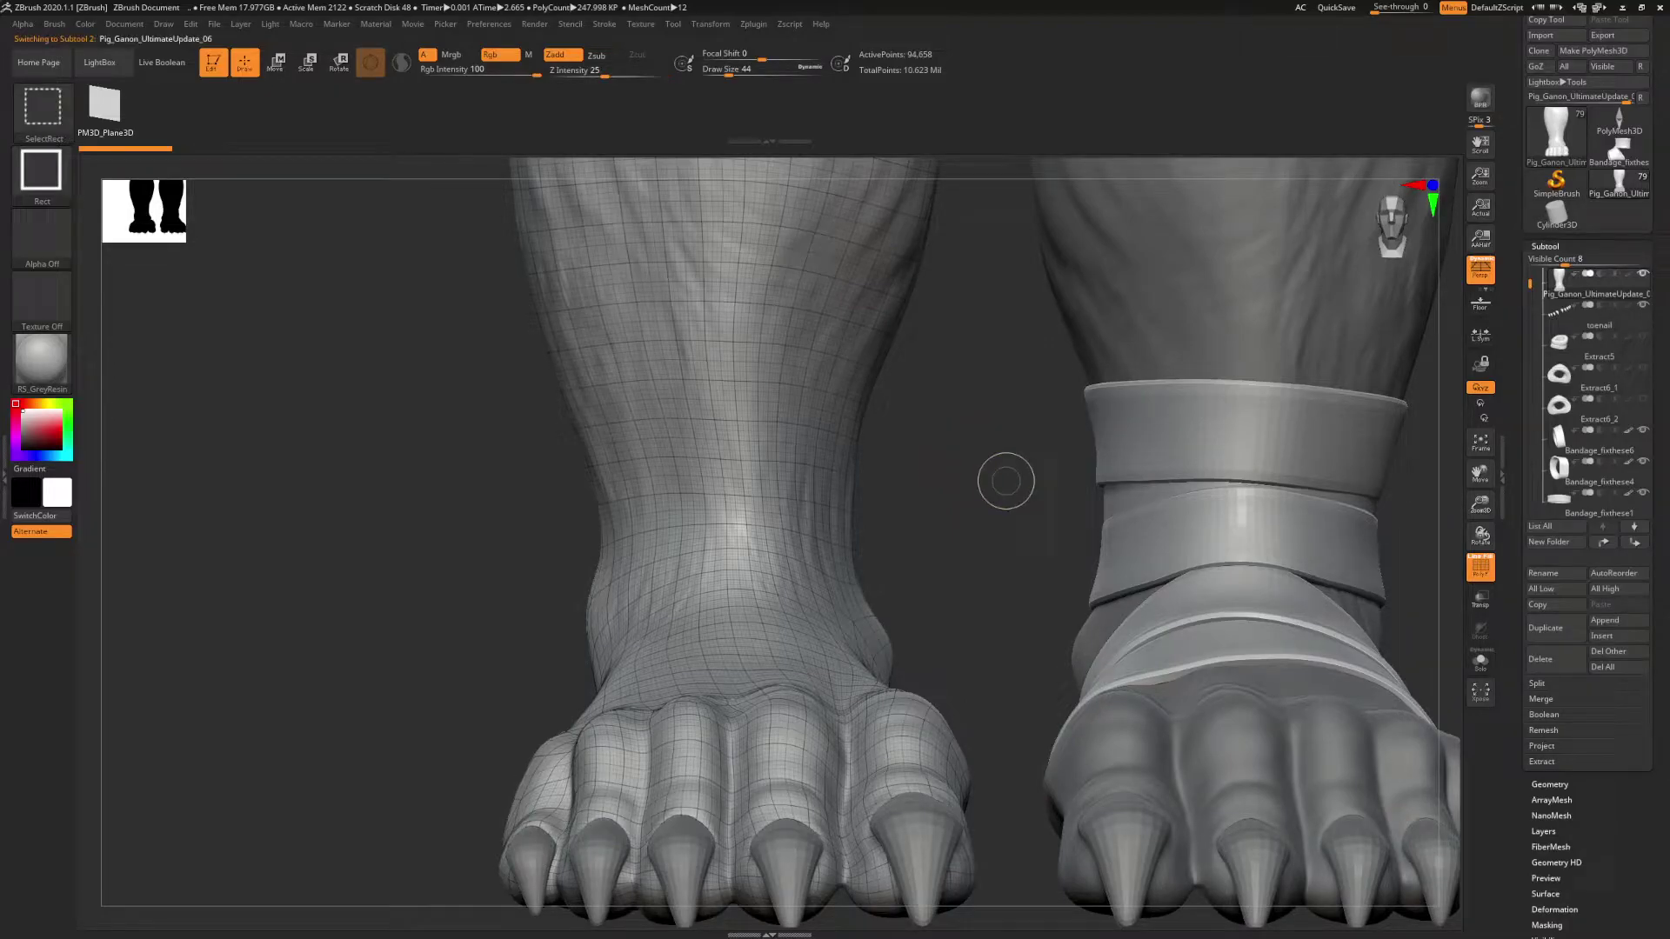
{"action": "key", "text": "ctrl+Down"}
{"action": "key", "text": "ctrl+Down"}
{"action": "key", "text": "ctrl+Down"}
{"action": "key", "text": "ctrl+Down"}
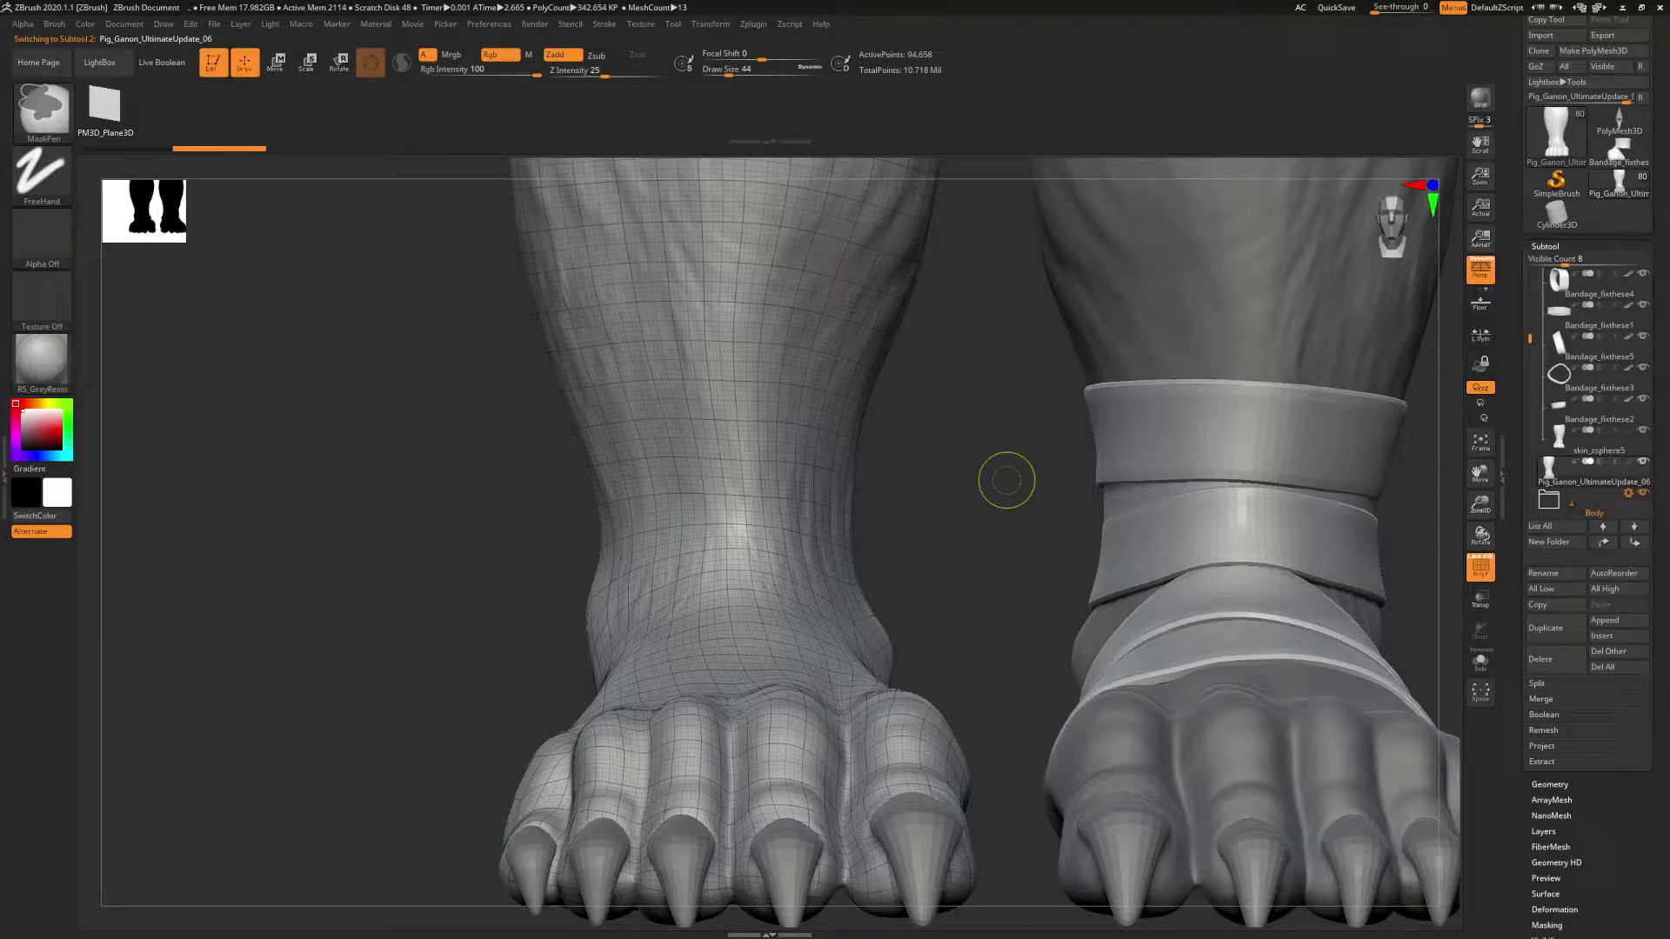
- Set the duplicated leg to subdivision level 3 and delete its lower and higher levels
{"action": "mouse_move", "coordinate": [909, 601]}
{"action": "left_mouse_down", "text": "alt"}
{"action": "mouse_move", "coordinate": [896, 586]}
{"action": "mouse_move", "coordinate": [912, 627]}
{"action": "left_mouse_up", "text": "alt"}
{"action": "left_click", "coordinate": [1545, 247]}
{"action": "left_click", "coordinate": [1550, 263]}
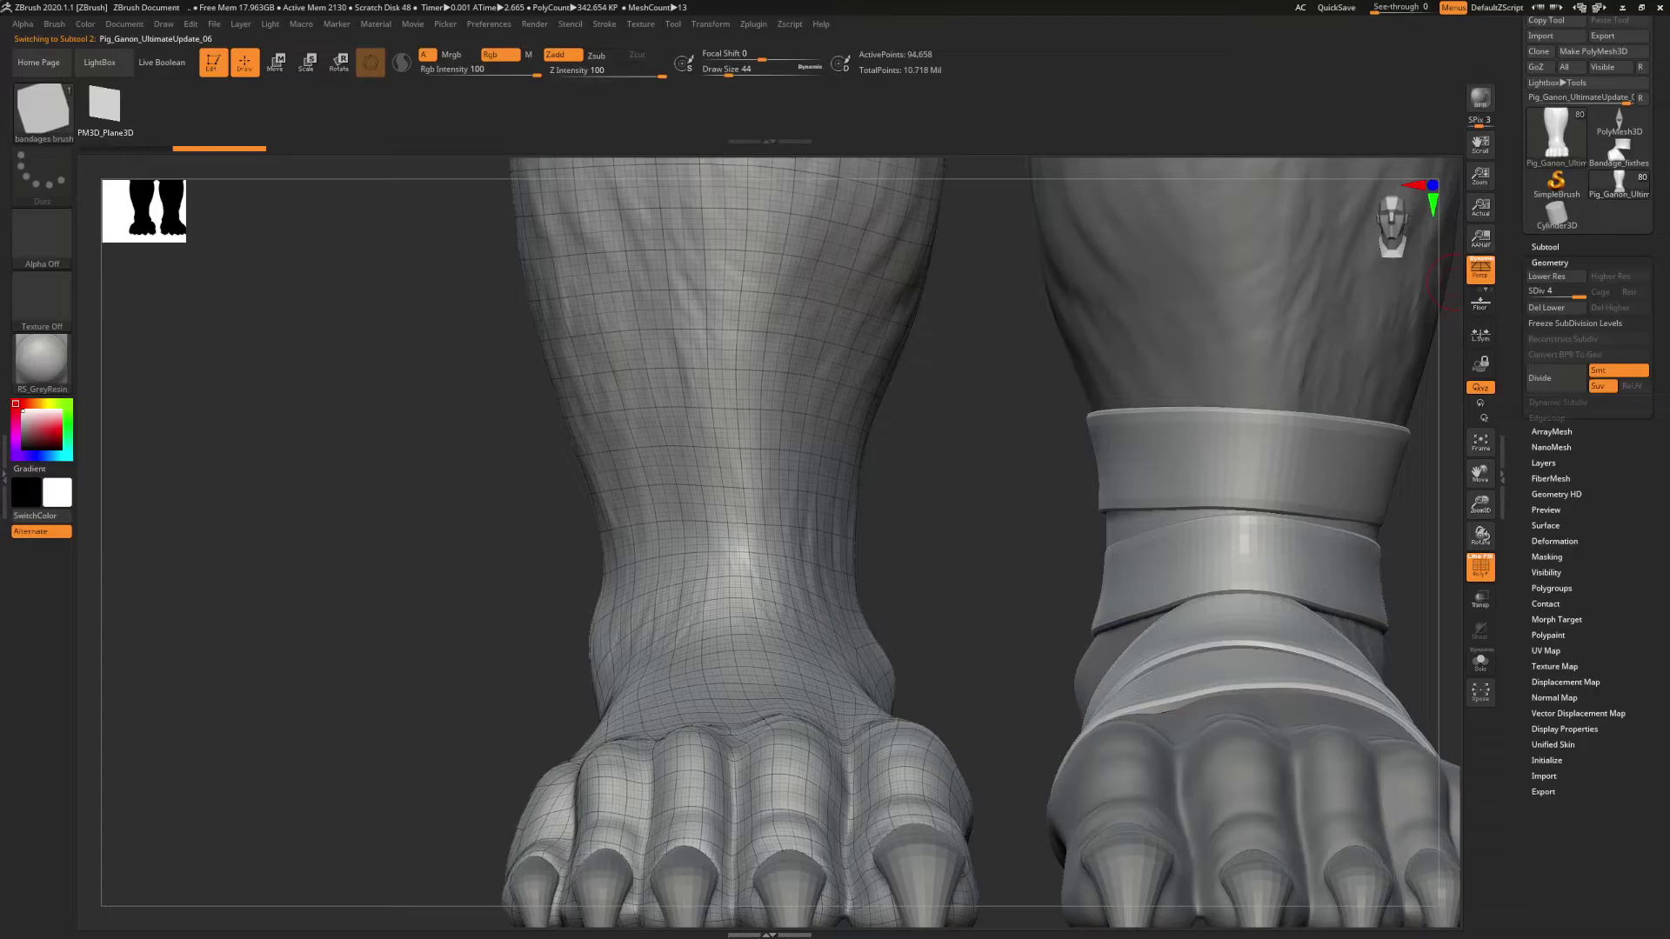
{"action": "left_click", "coordinate": [1565, 293]}
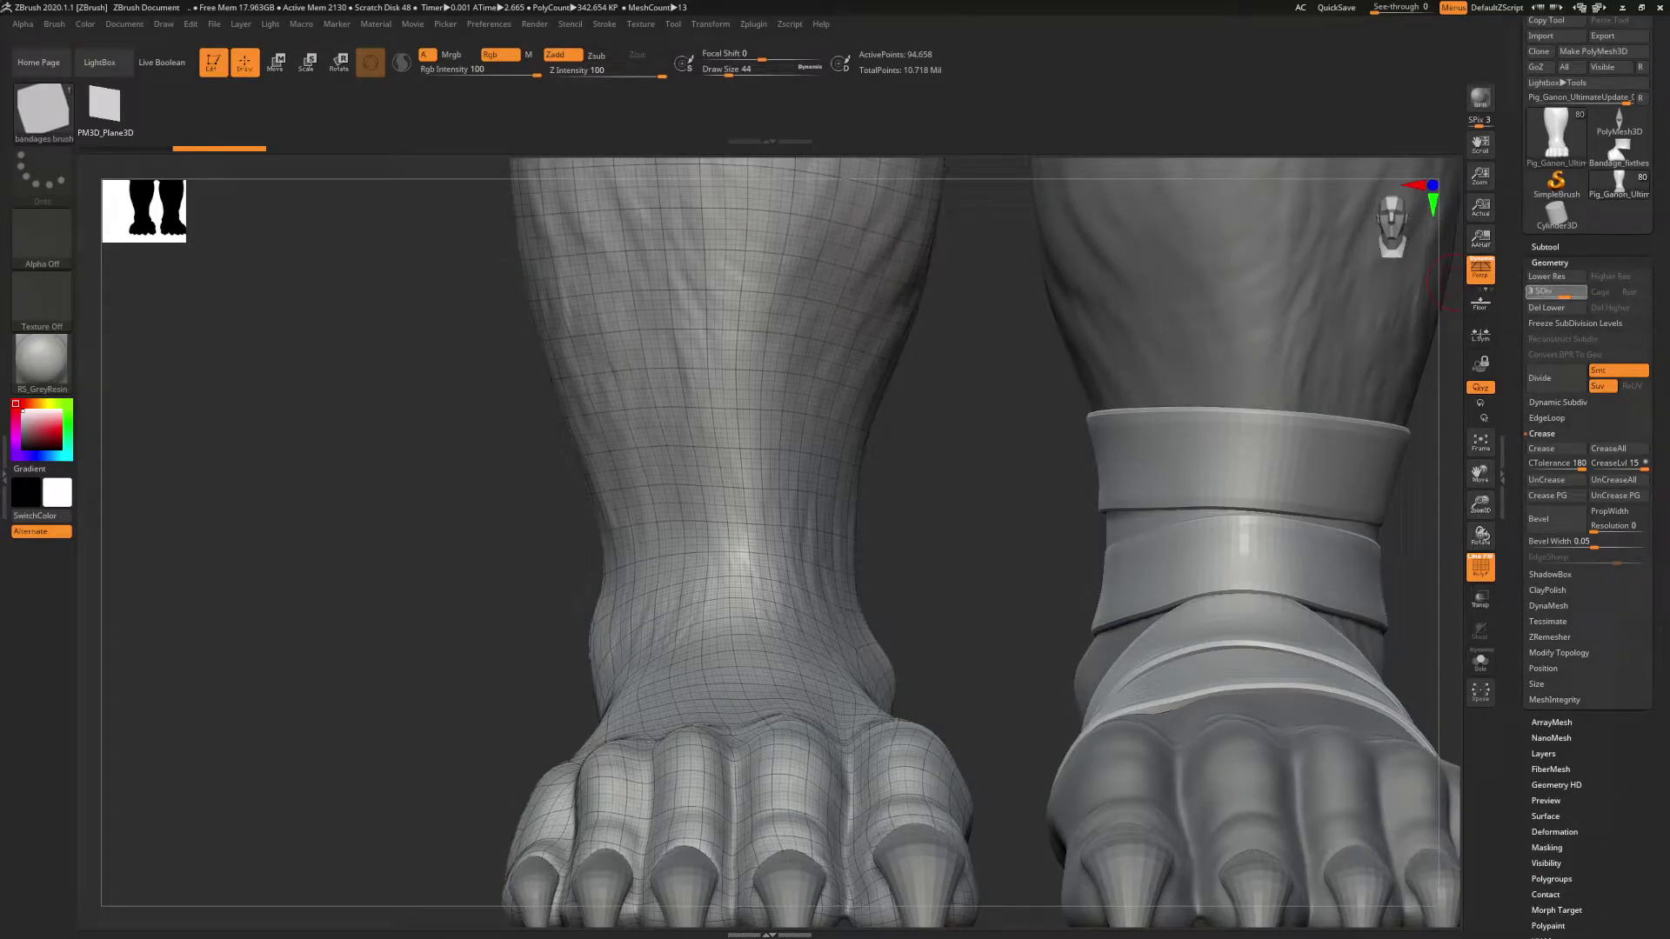
{"action": "left_click", "coordinate": [1554, 308]}
{"action": "left_click", "coordinate": [1611, 307]}
- Isolate the duplicated leg in Solo mode and turn off its polygon wireframe display
{"action": "left_click", "coordinate": [1480, 661]}
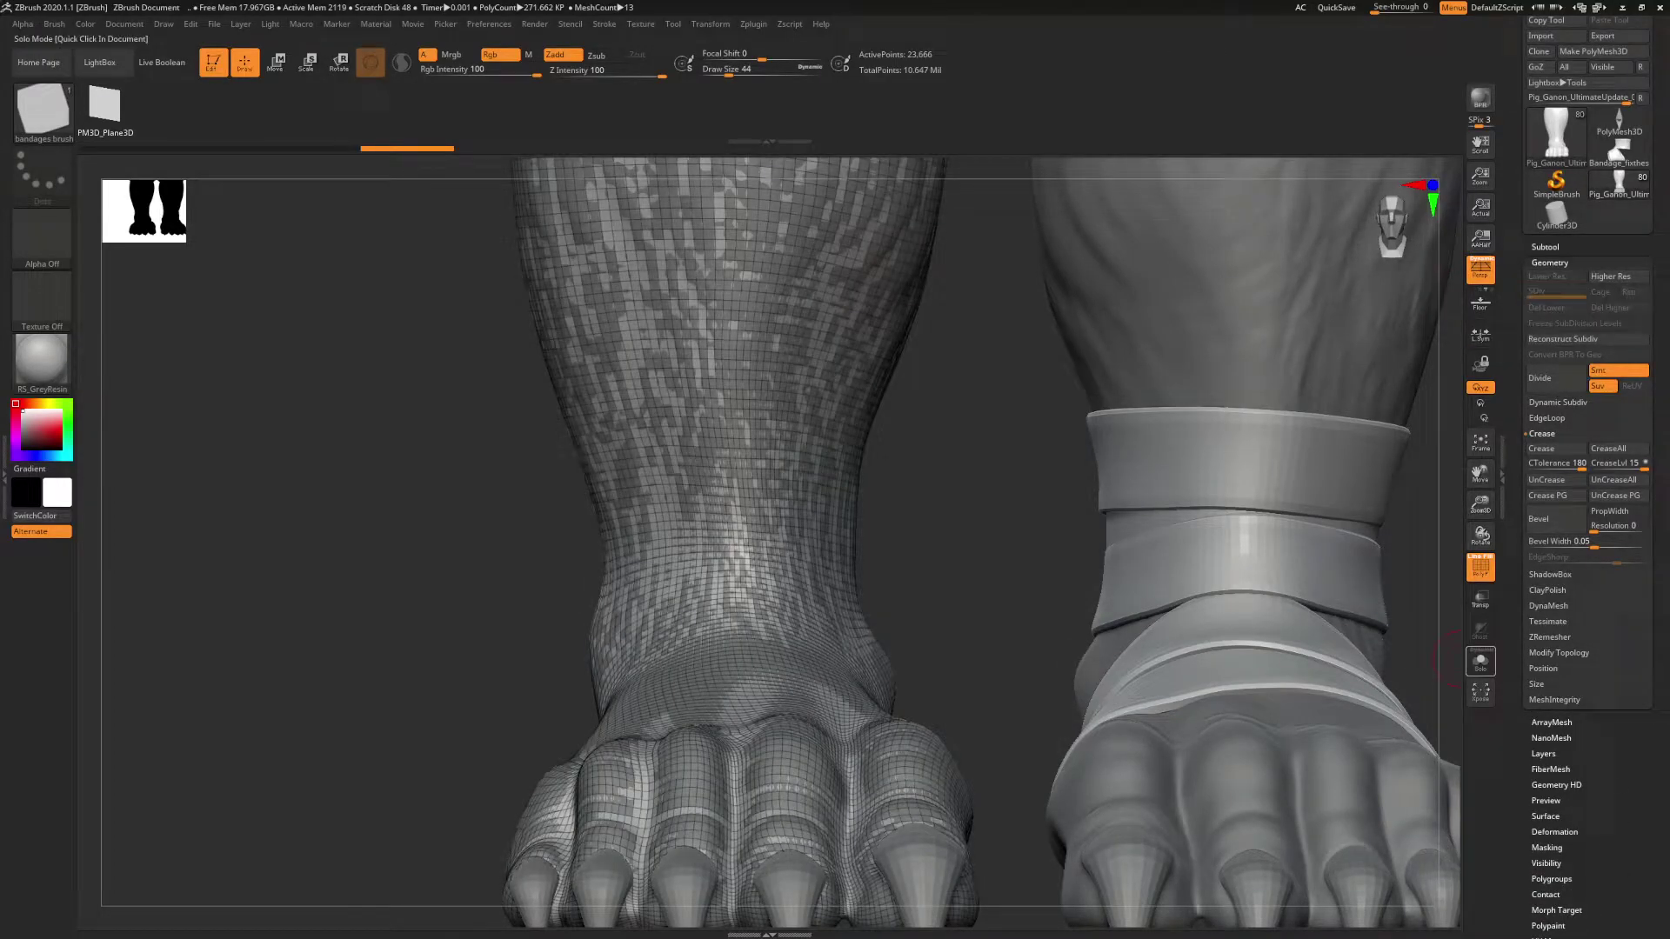
{"action": "left_click_drag", "start_coordinate": [1020, 573], "coordinate": [972, 498], "text": "alt"}
{"action": "key", "text": "shift+f"}
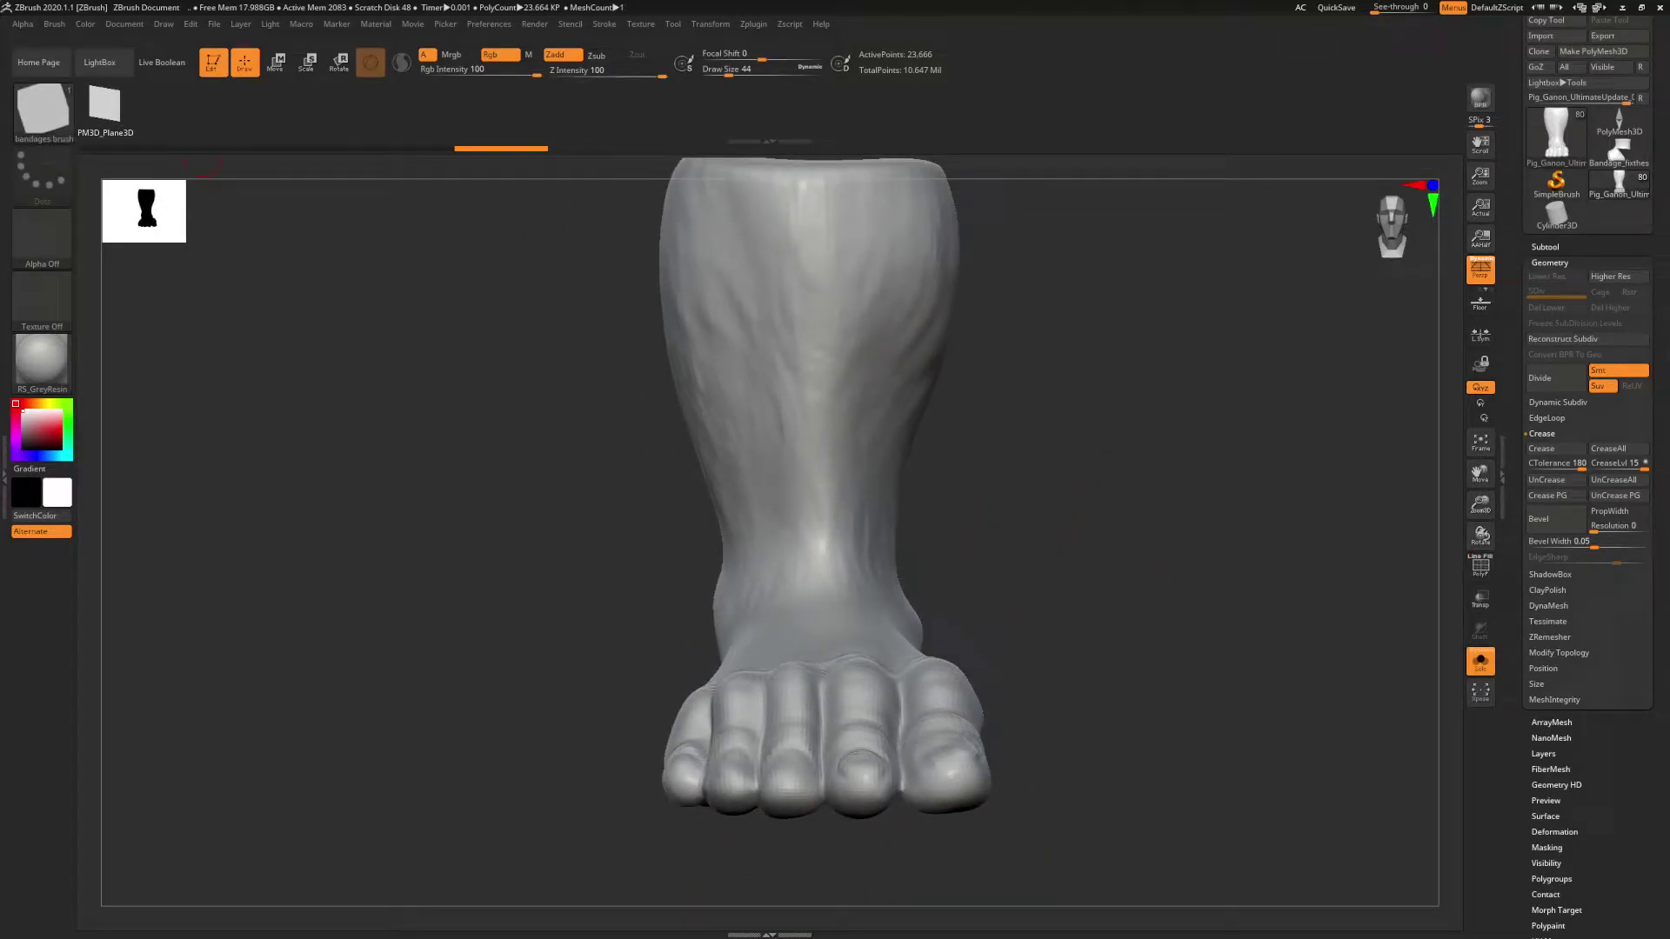
{"action": "left_click_drag", "start_coordinate": [327, 283], "coordinate": [321, 294], "text": "alt"}
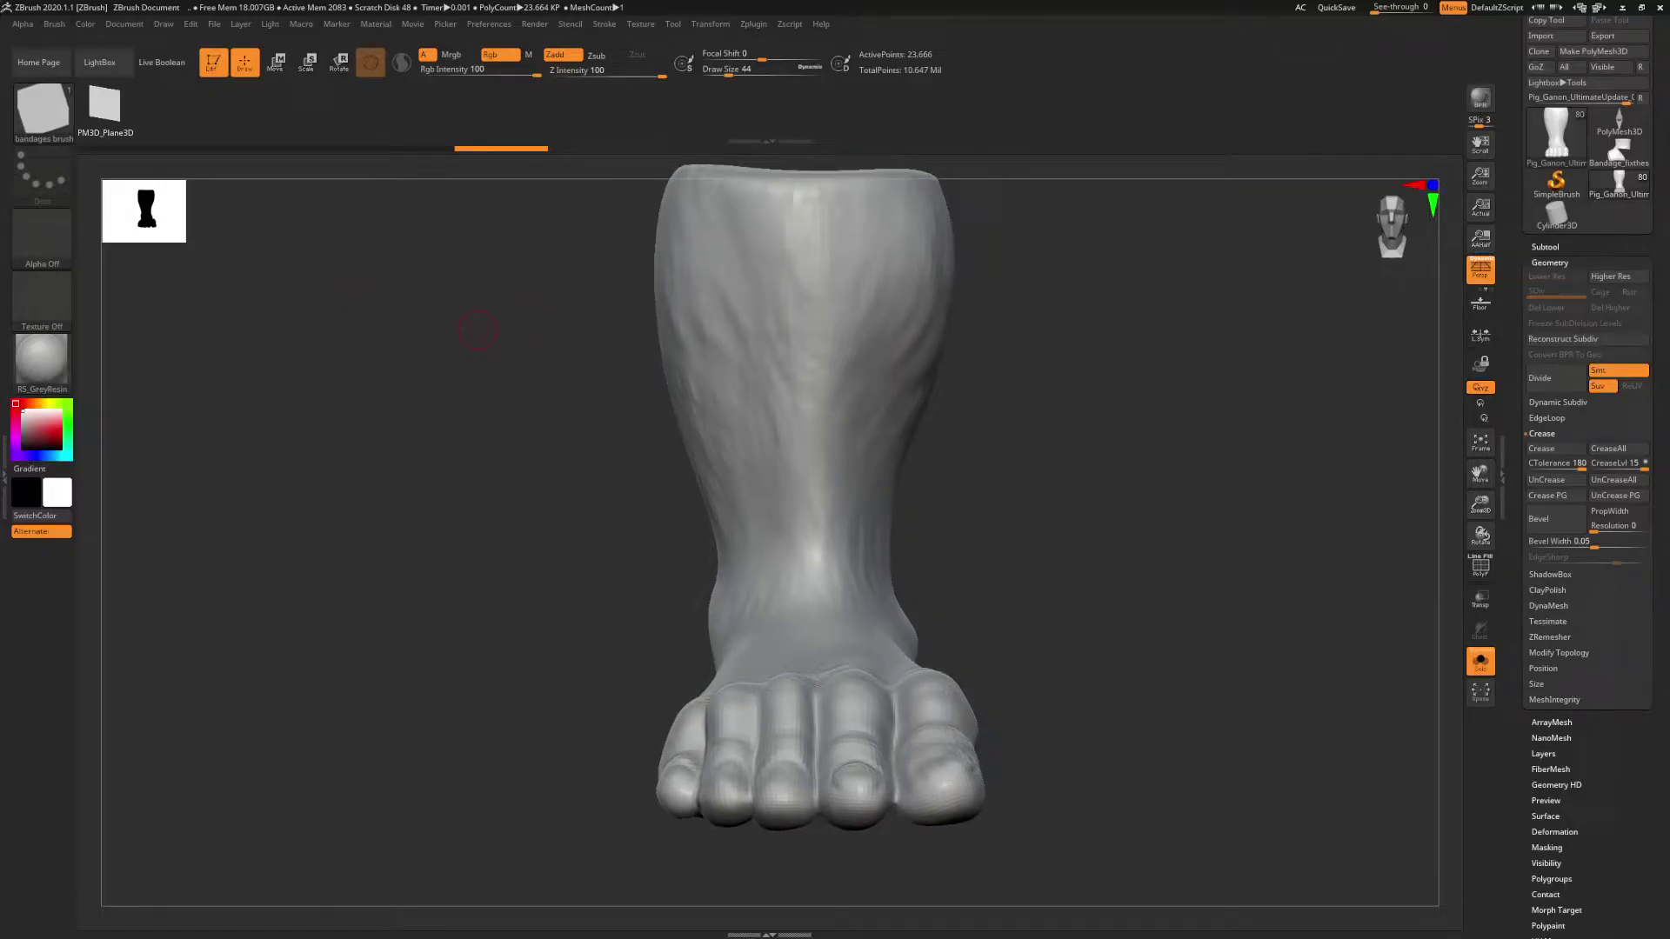
- Try wrapping a bandage around the lower shin at draw size 96 and inspect it with the polygon wireframe shown
{"action": "key", "text": "b"}
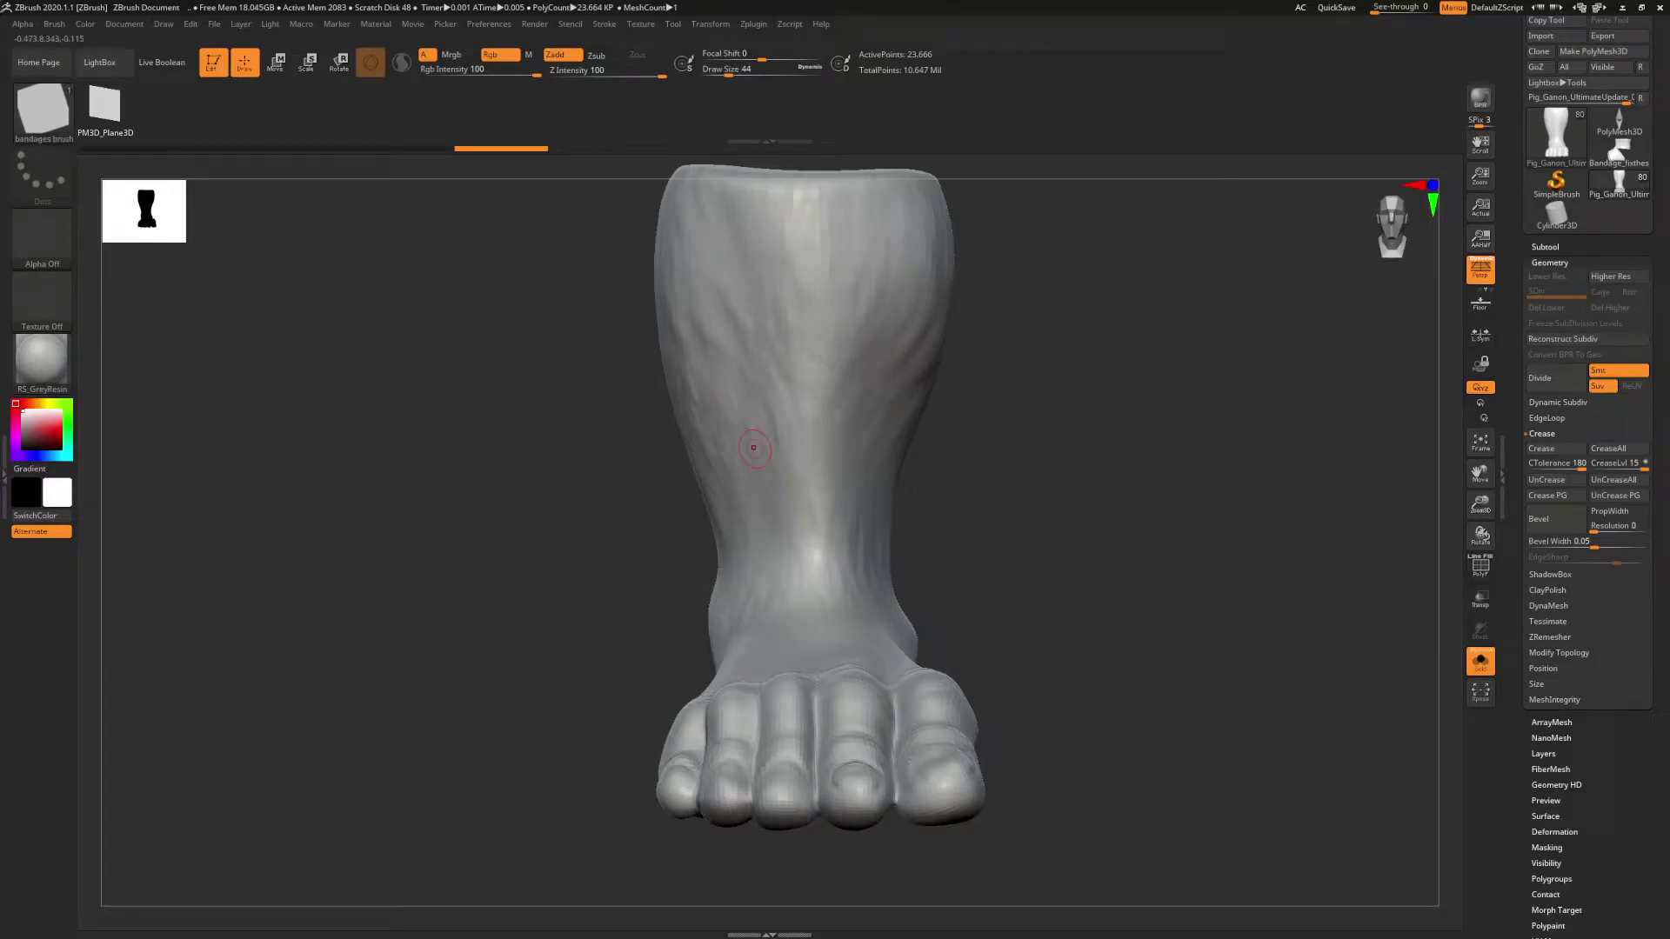
{"action": "mouse_move", "coordinate": [1044, 522]}
{"action": "right_mouse_down"}
{"action": "mouse_move", "coordinate": [1055, 544]}
{"action": "mouse_move", "coordinate": [1049, 532]}
{"action": "right_mouse_up"}
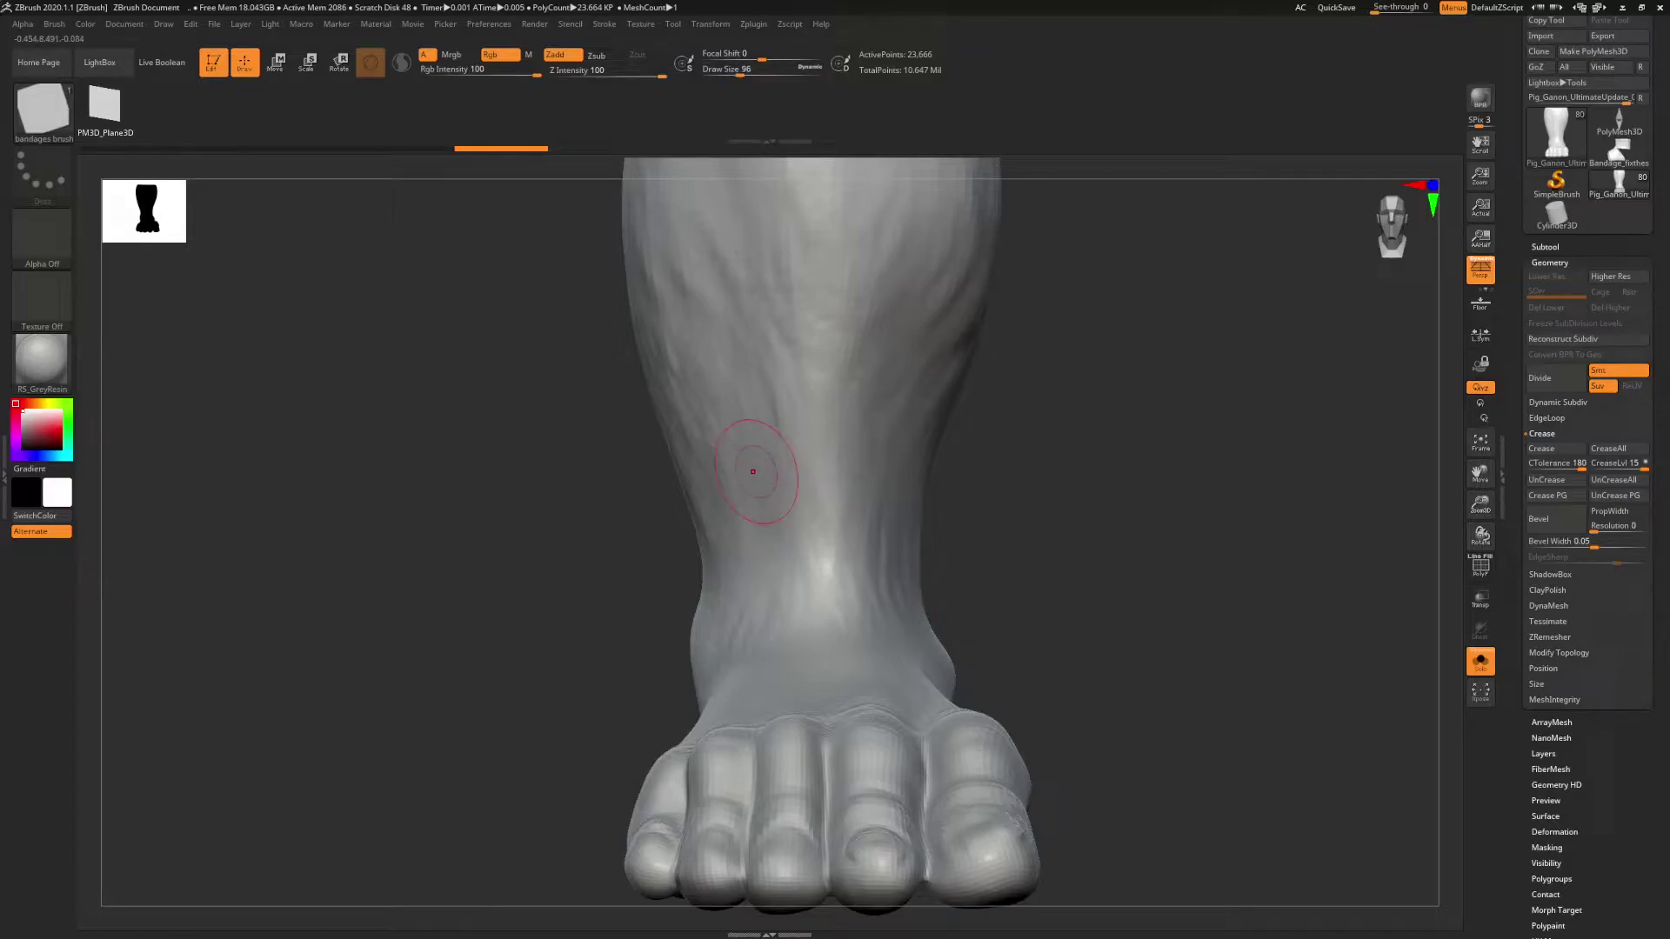
{"action": "left_click_drag", "start_coordinate": [767, 460], "coordinate": [922, 449]}
{"action": "right_click_drag", "start_coordinate": [496, 452], "coordinate": [760, 458]}
{"action": "key", "text": "shift+f"}
{"action": "right_click_drag", "start_coordinate": [1131, 487], "coordinate": [879, 487]}
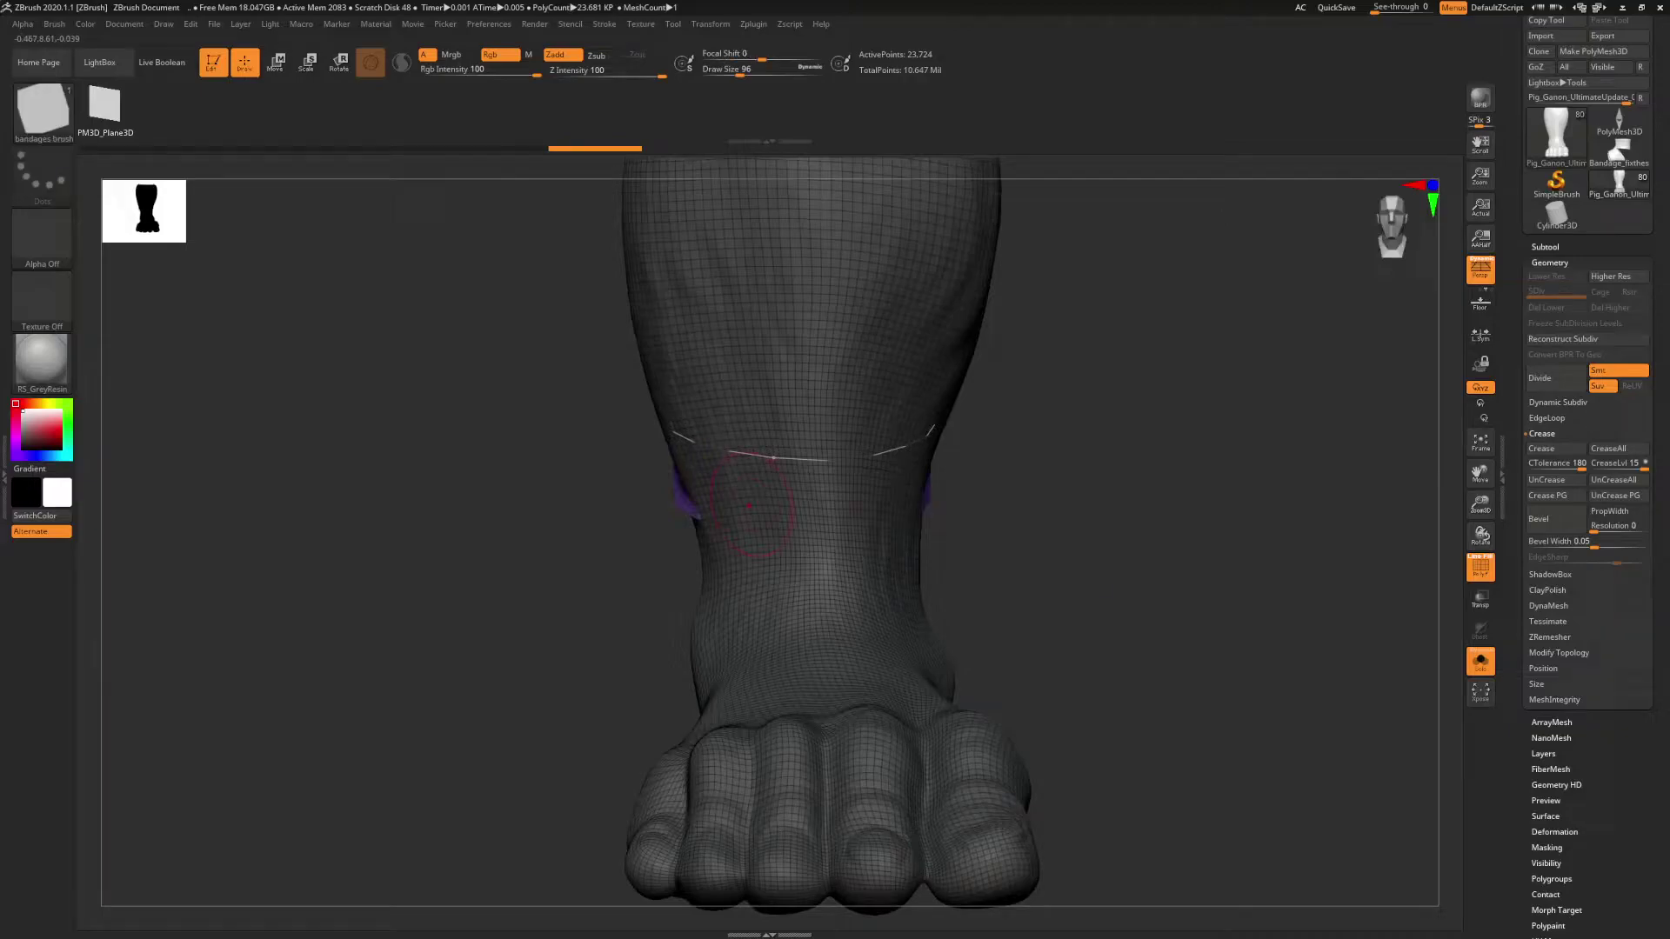
- Try a second bandage stroke higher on the shin with a smaller brush and undo the test bandages
{"action": "key", "text": "bracketleft"}
{"action": "key", "text": "bracketleft"}
{"action": "left_click_drag", "start_coordinate": [752, 331], "coordinate": [887, 335], "text": "shift"}
{"action": "mouse_move", "coordinate": [1122, 461]}
{"action": "right_mouse_down"}
{"action": "mouse_move", "coordinate": [1287, 461]}
{"action": "mouse_move", "coordinate": [1036, 462]}
{"action": "mouse_move", "coordinate": [1129, 465]}
{"action": "right_mouse_up"}
{"action": "key", "text": "ctrl+z"}
{"action": "left_click", "coordinate": [1123, 470], "text": "ctrl"}
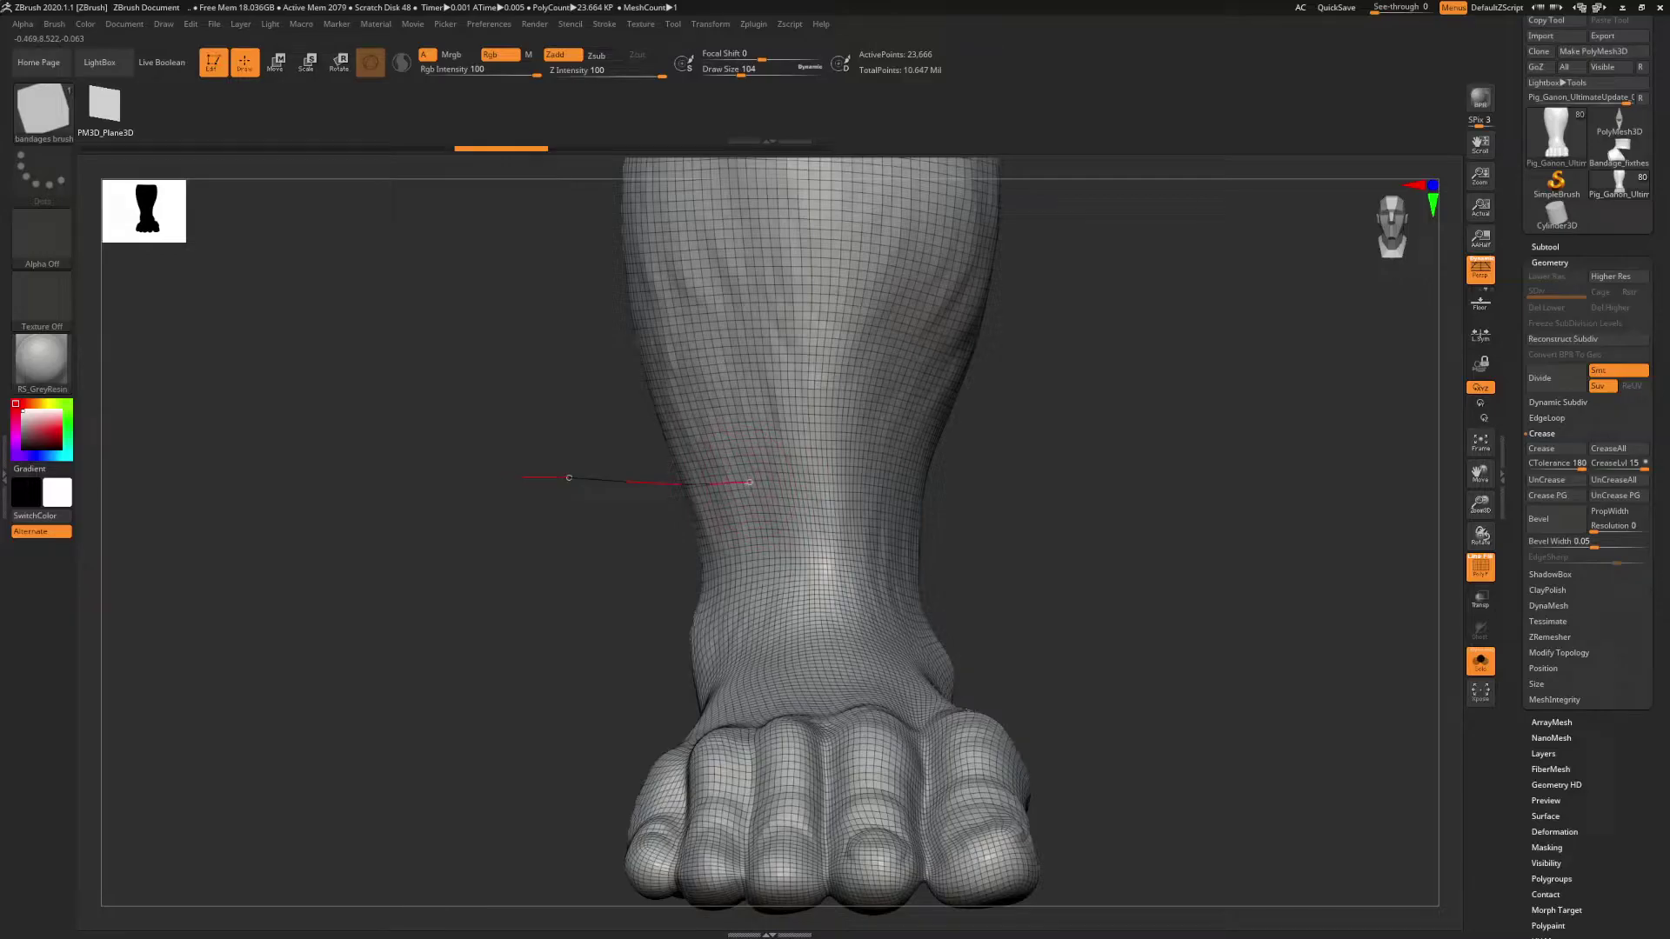
- Try bandage strokes around the lower shin at draw sizes 104 and 72, undoing each one
{"action": "left_click_drag", "start_coordinate": [568, 478], "coordinate": [578, 479], "text": "shift"}
{"action": "mouse_move", "coordinate": [1212, 559]}
{"action": "left_mouse_down"}
{"action": "mouse_move", "coordinate": [1366, 561]}
{"action": "mouse_move", "coordinate": [1205, 561]}
{"action": "left_mouse_up"}
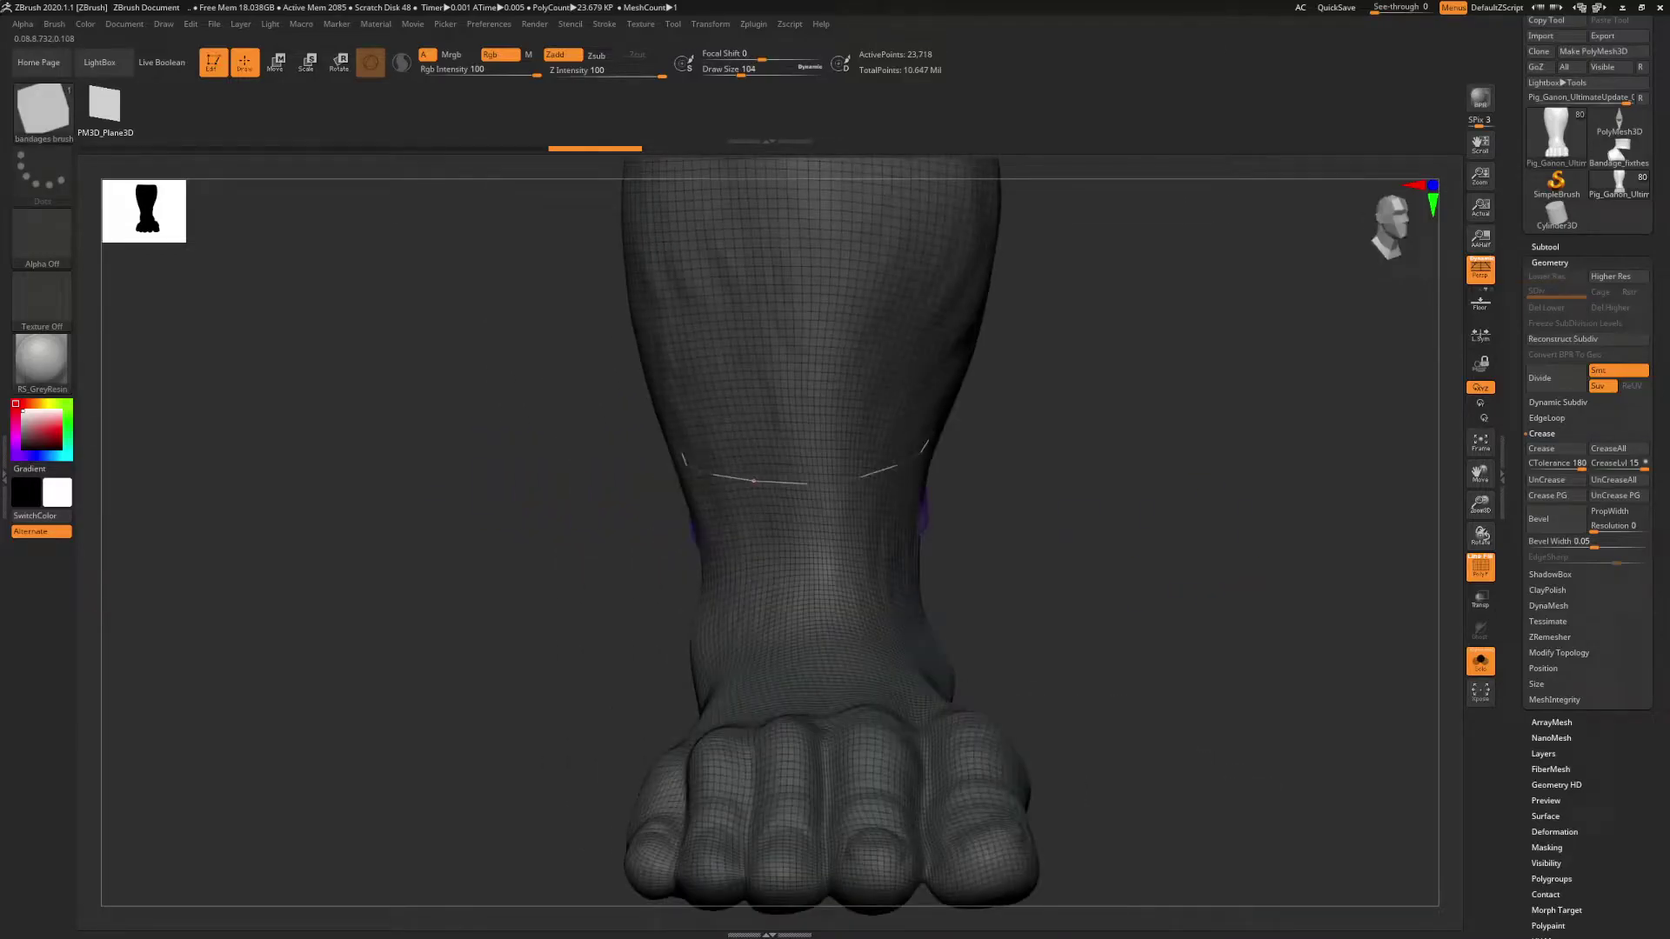
{"action": "left_click", "coordinate": [1007, 511], "text": "ctrl"}
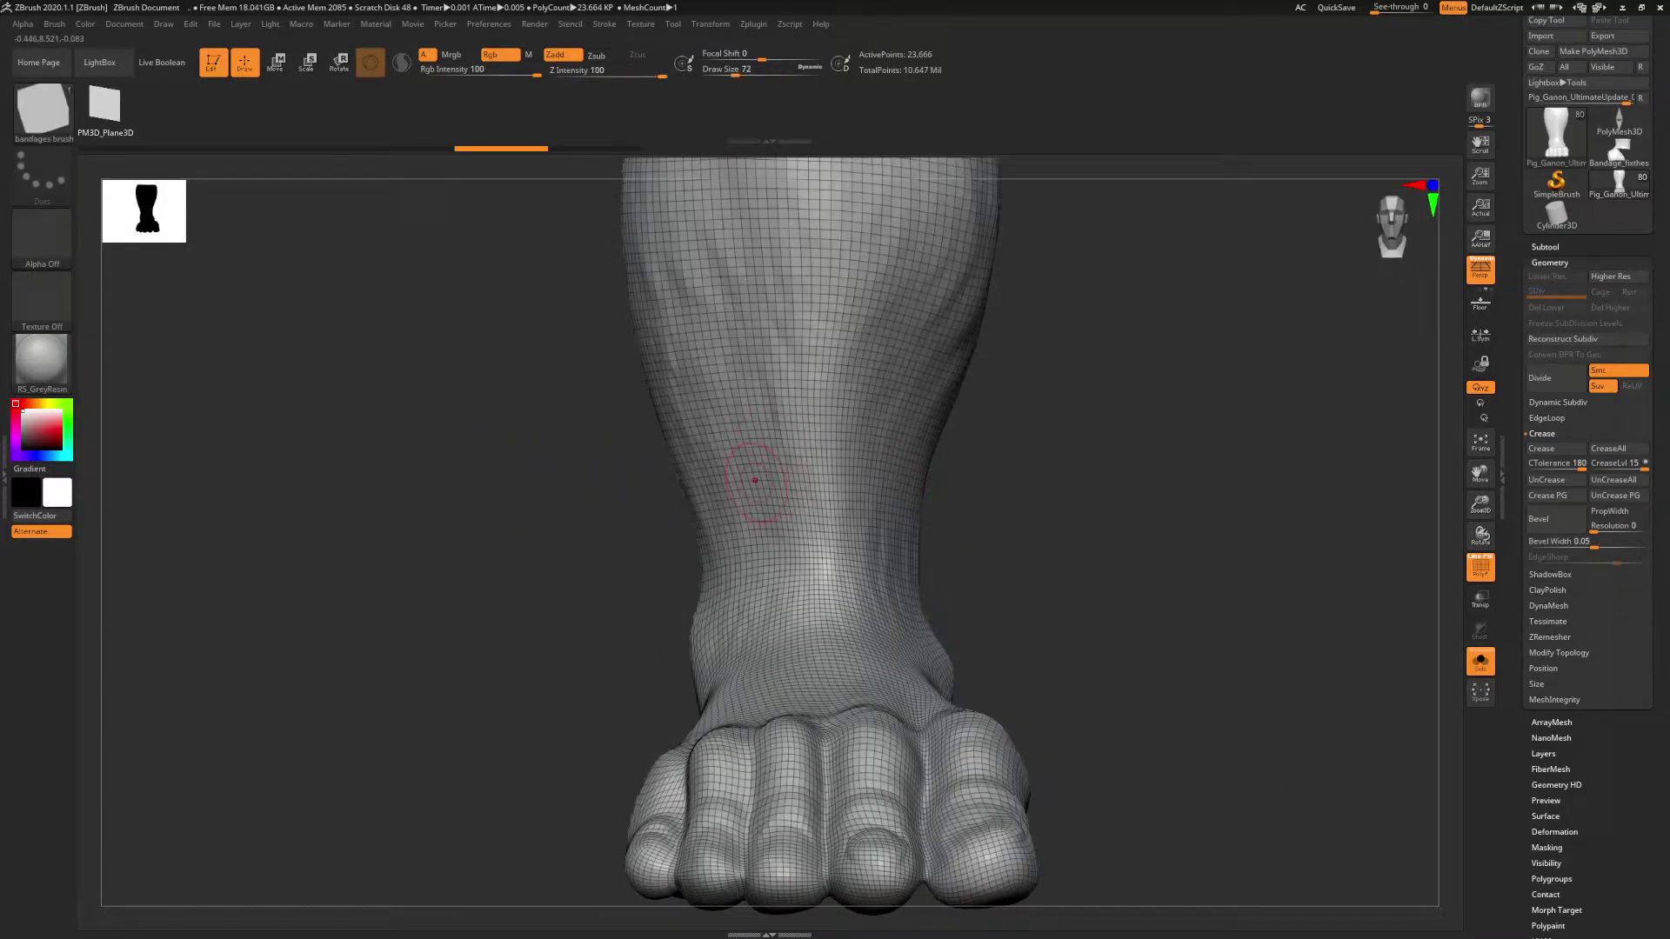
{"action": "mouse_move", "coordinate": [752, 487]}
{"action": "left_mouse_down", "text": "shift"}
{"action": "mouse_move", "coordinate": [597, 467]}
{"action": "mouse_move", "coordinate": [521, 494]}
{"action": "left_mouse_up", "text": "shift"}
{"action": "key", "text": "ctrl+z"}
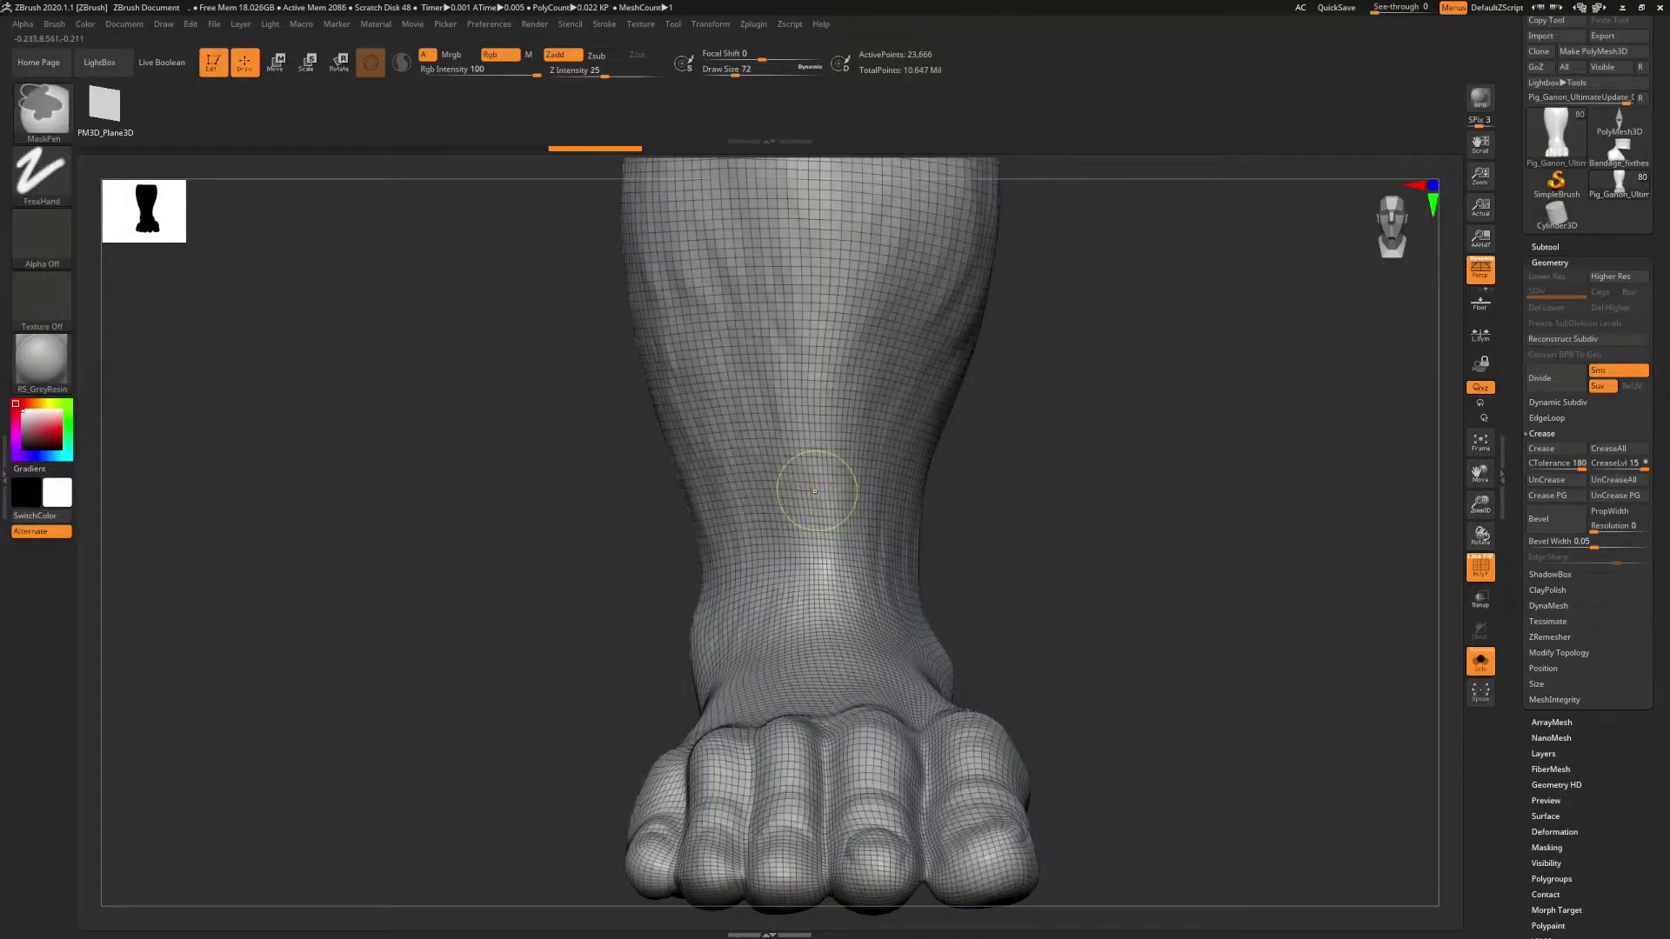
- Wrap one bandage around the lower shin at draw size 72 and another diagonally around the instep of the foot
{"action": "left_click_drag", "start_coordinate": [809, 482], "coordinate": [690, 484]}
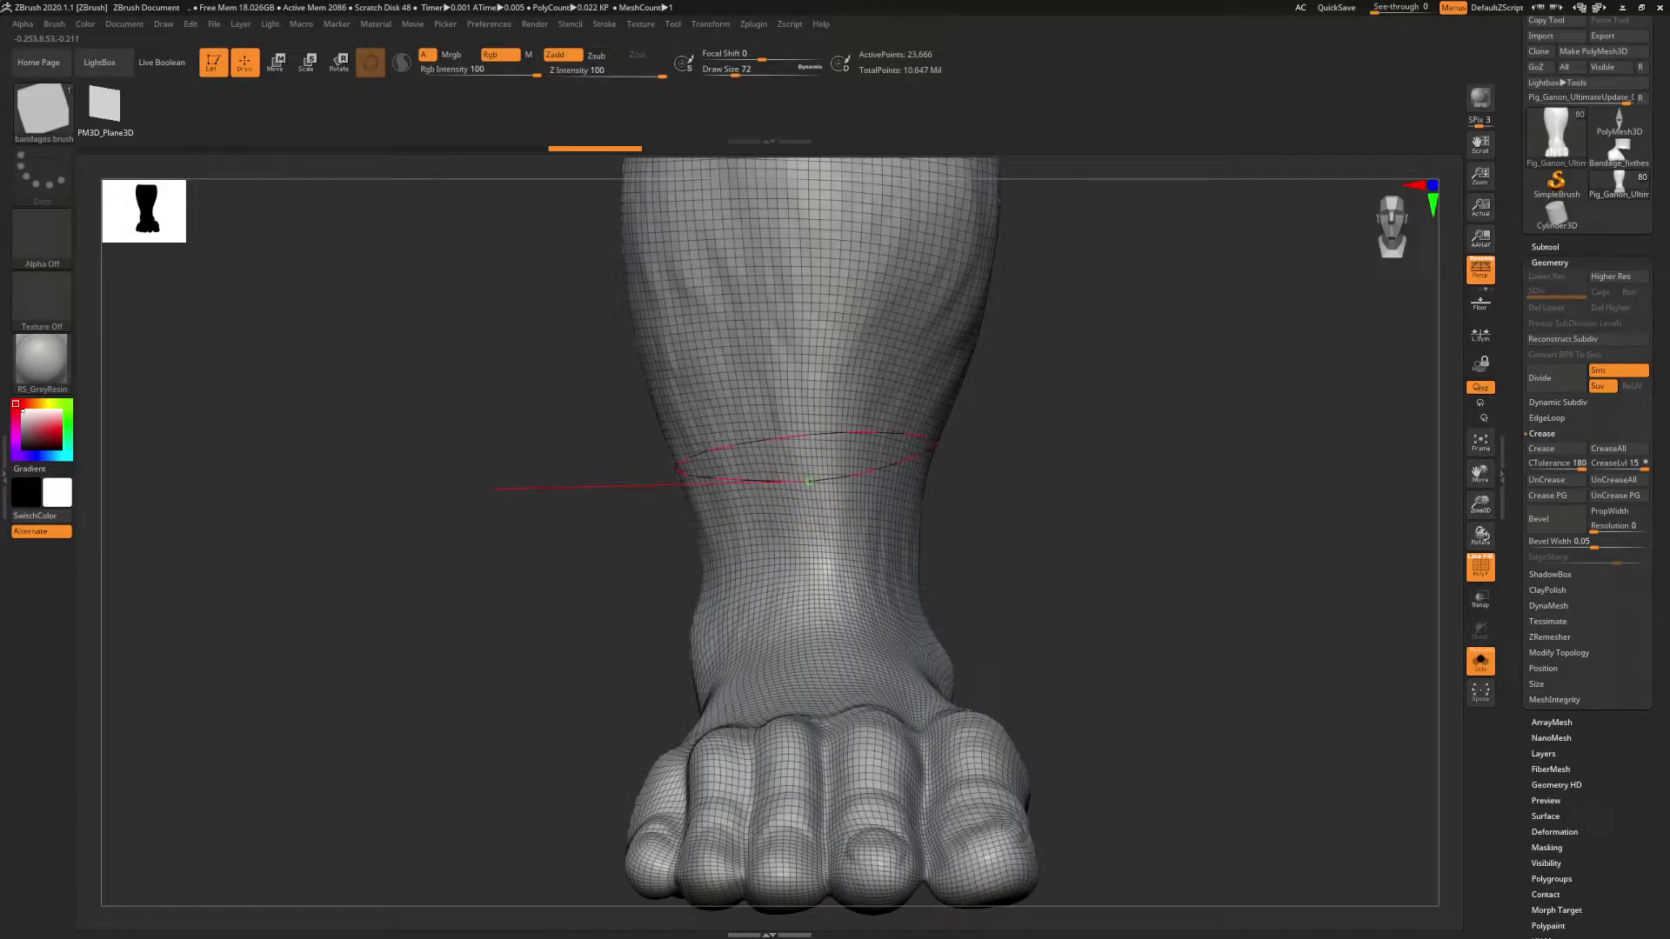
{"action": "left_click", "coordinate": [806, 479]}
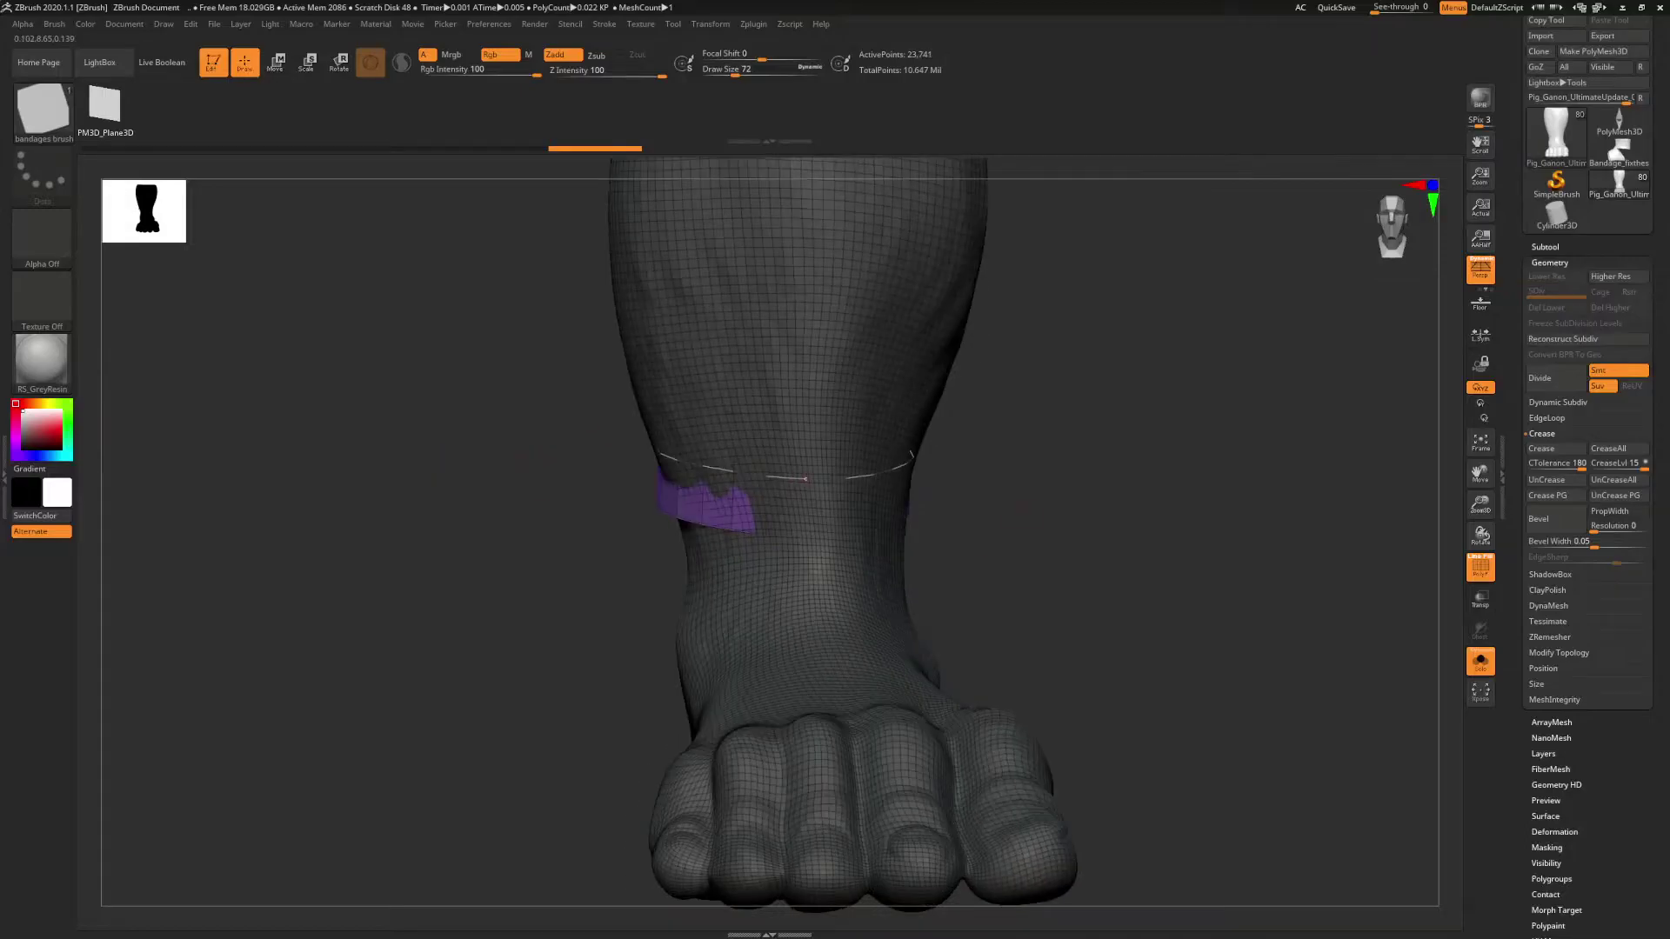
{"action": "left_click_drag", "start_coordinate": [1019, 504], "coordinate": [1166, 421]}
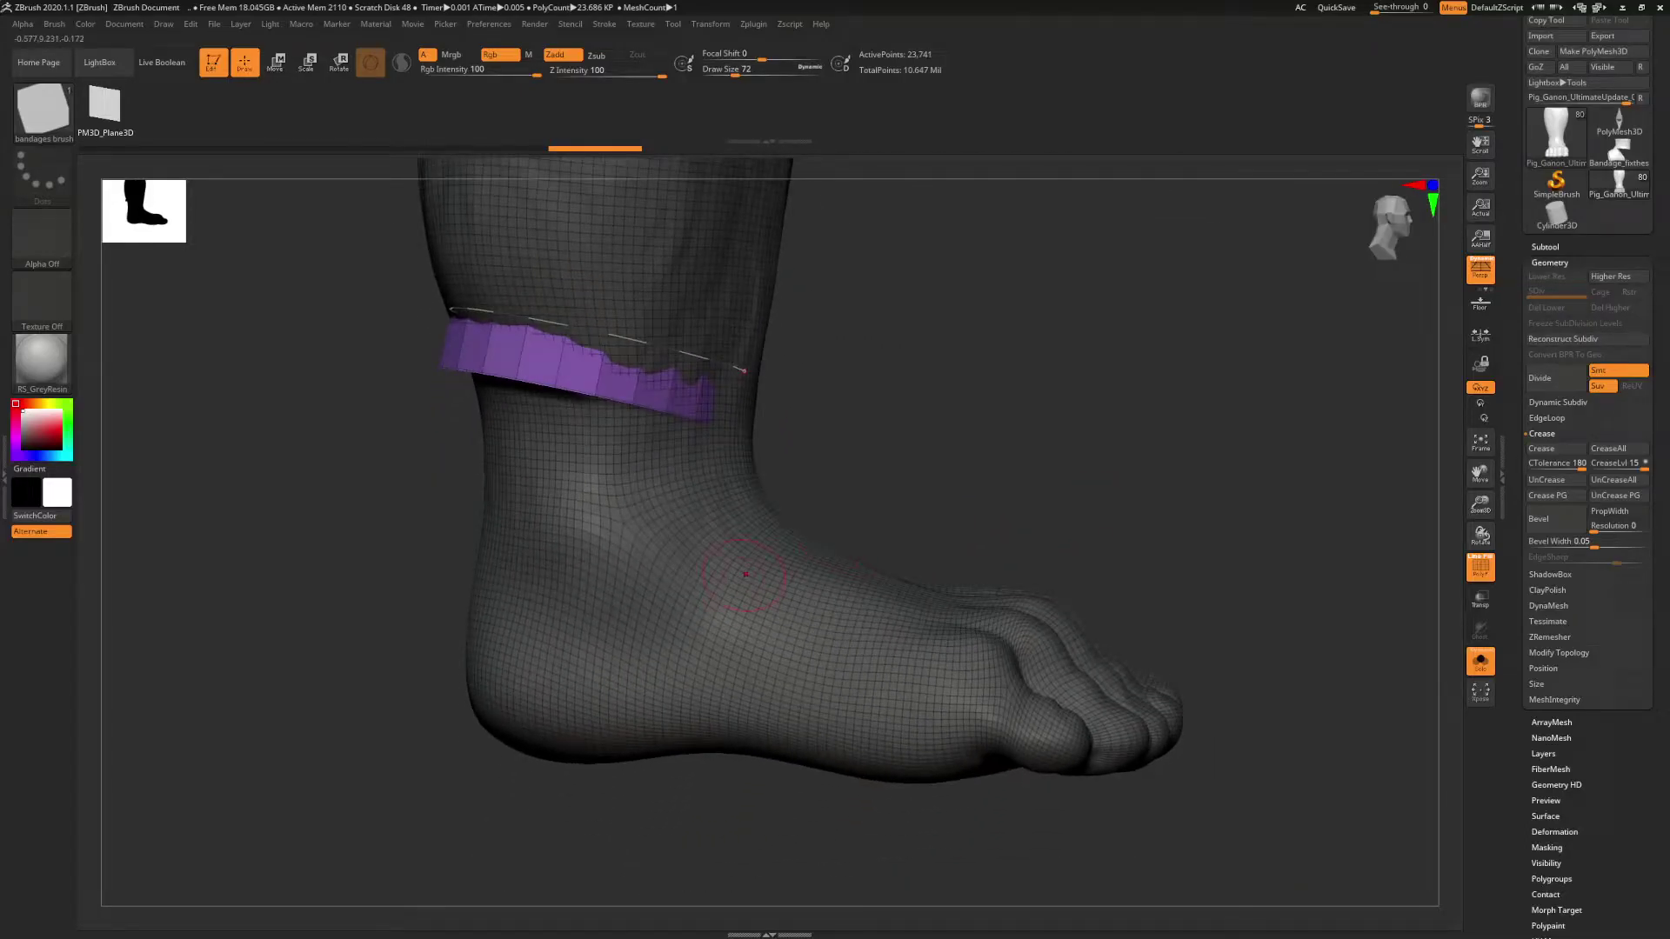
{"action": "left_click_drag", "start_coordinate": [744, 575], "coordinate": [776, 526]}
{"action": "mouse_move", "coordinate": [1166, 504]}
{"action": "left_mouse_down"}
{"action": "mouse_move", "coordinate": [975, 501]}
{"action": "mouse_move", "coordinate": [1144, 468]}
{"action": "left_mouse_up"}
{"action": "left_click_drag", "start_coordinate": [967, 404], "coordinate": [989, 469], "text": "alt"}
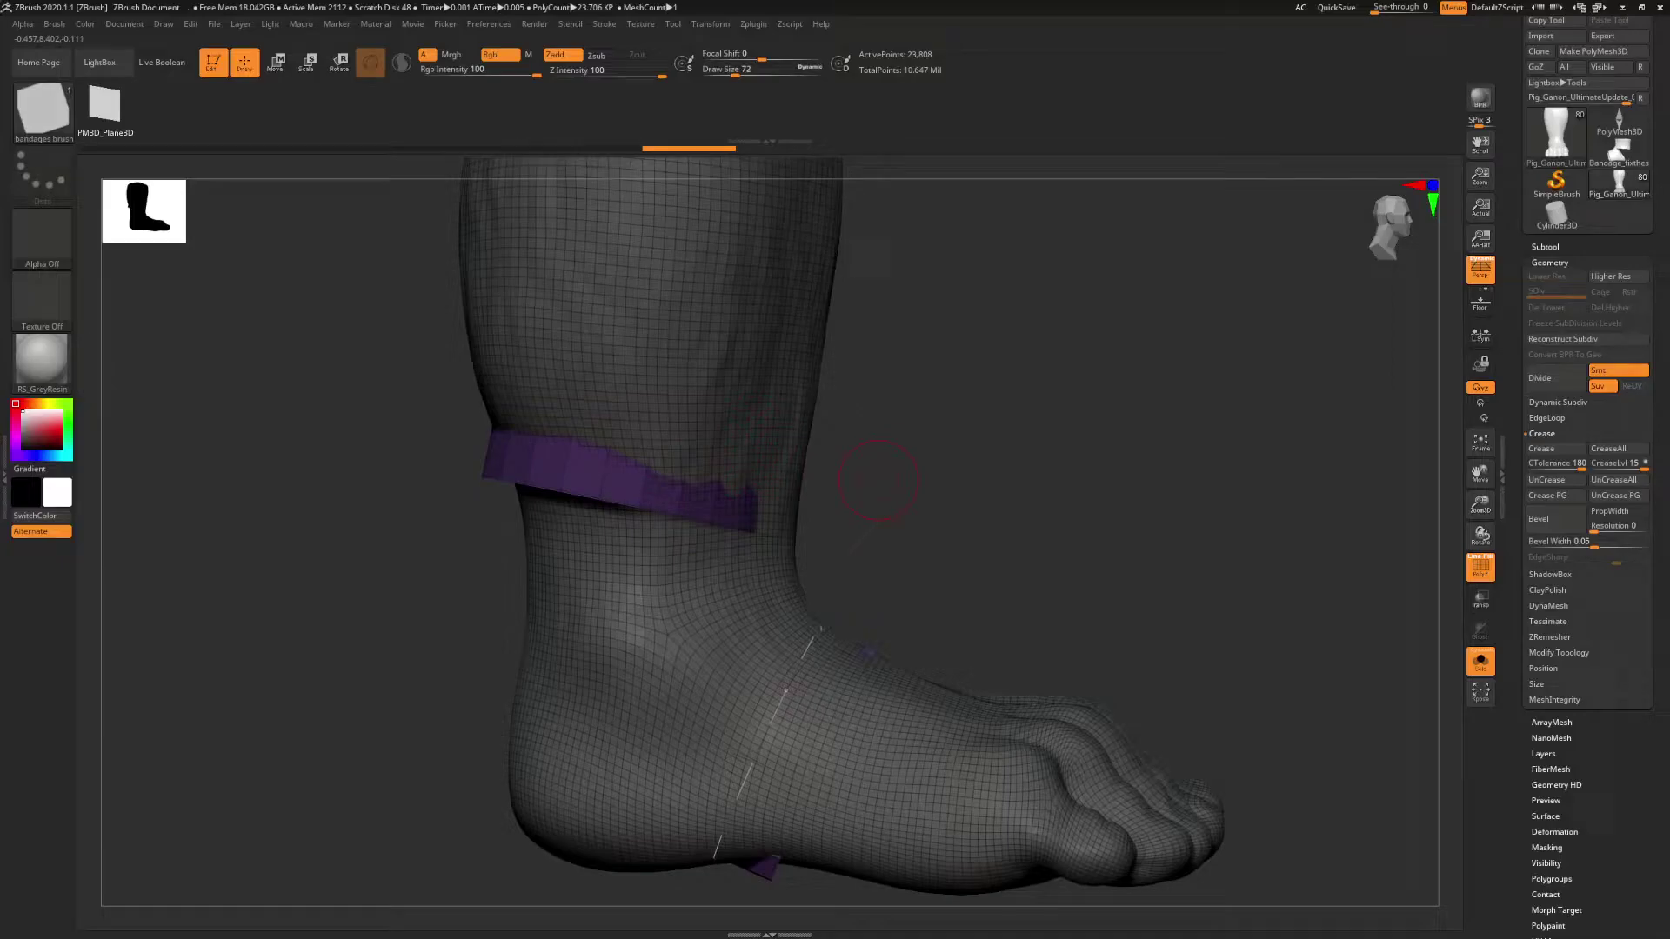
- Wrap a bandage around the calf above the lower shin bandage at draw size 72
{"action": "left_click_drag", "start_coordinate": [994, 592], "coordinate": [905, 487]}
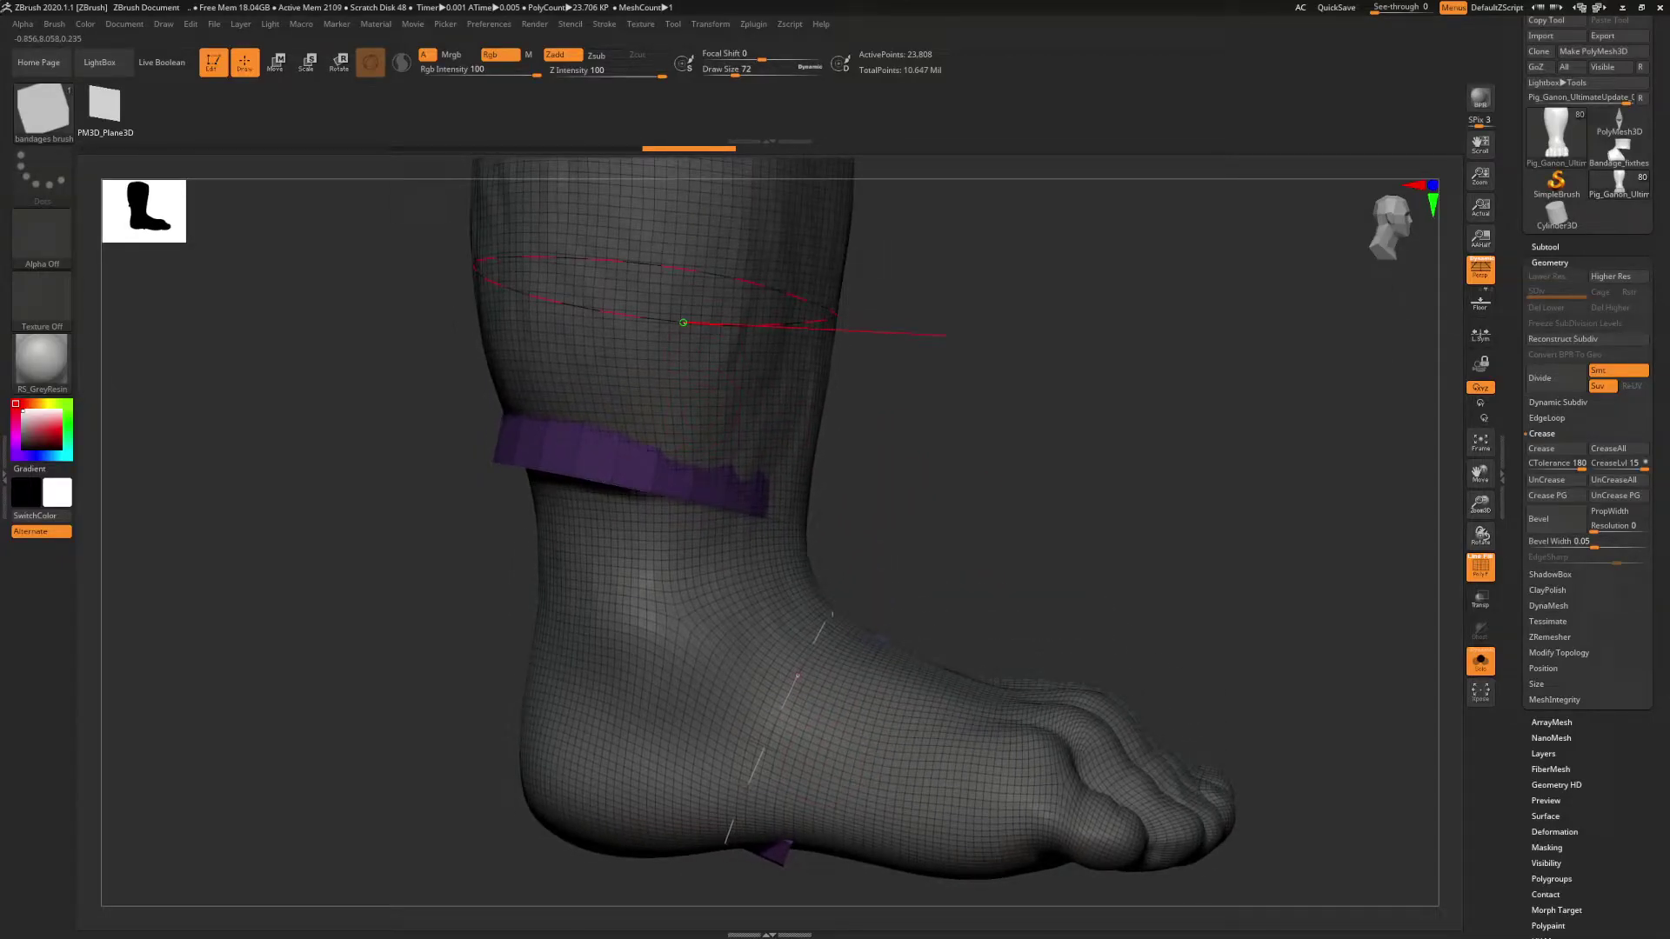
{"action": "mouse_move", "coordinate": [1296, 513]}
{"action": "left_mouse_down"}
{"action": "mouse_move", "coordinate": [1036, 541]}
{"action": "mouse_move", "coordinate": [1138, 542]}
{"action": "left_mouse_up"}
{"action": "left_click", "coordinate": [696, 313]}
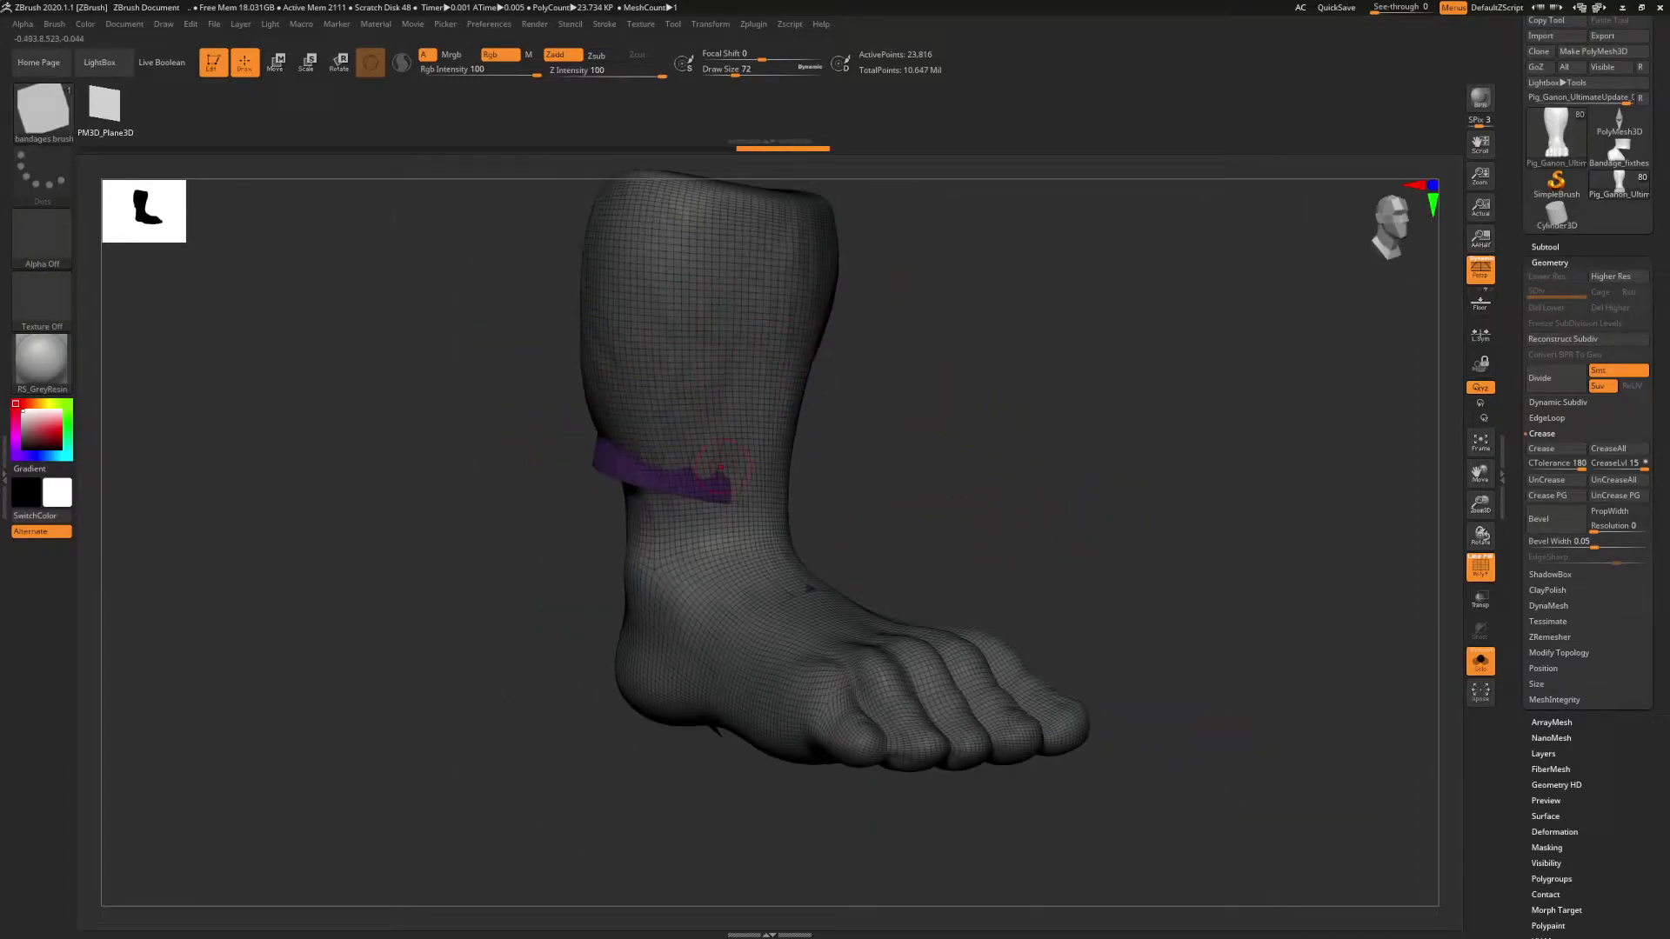
{"action": "left_click_drag", "start_coordinate": [861, 425], "coordinate": [675, 379]}
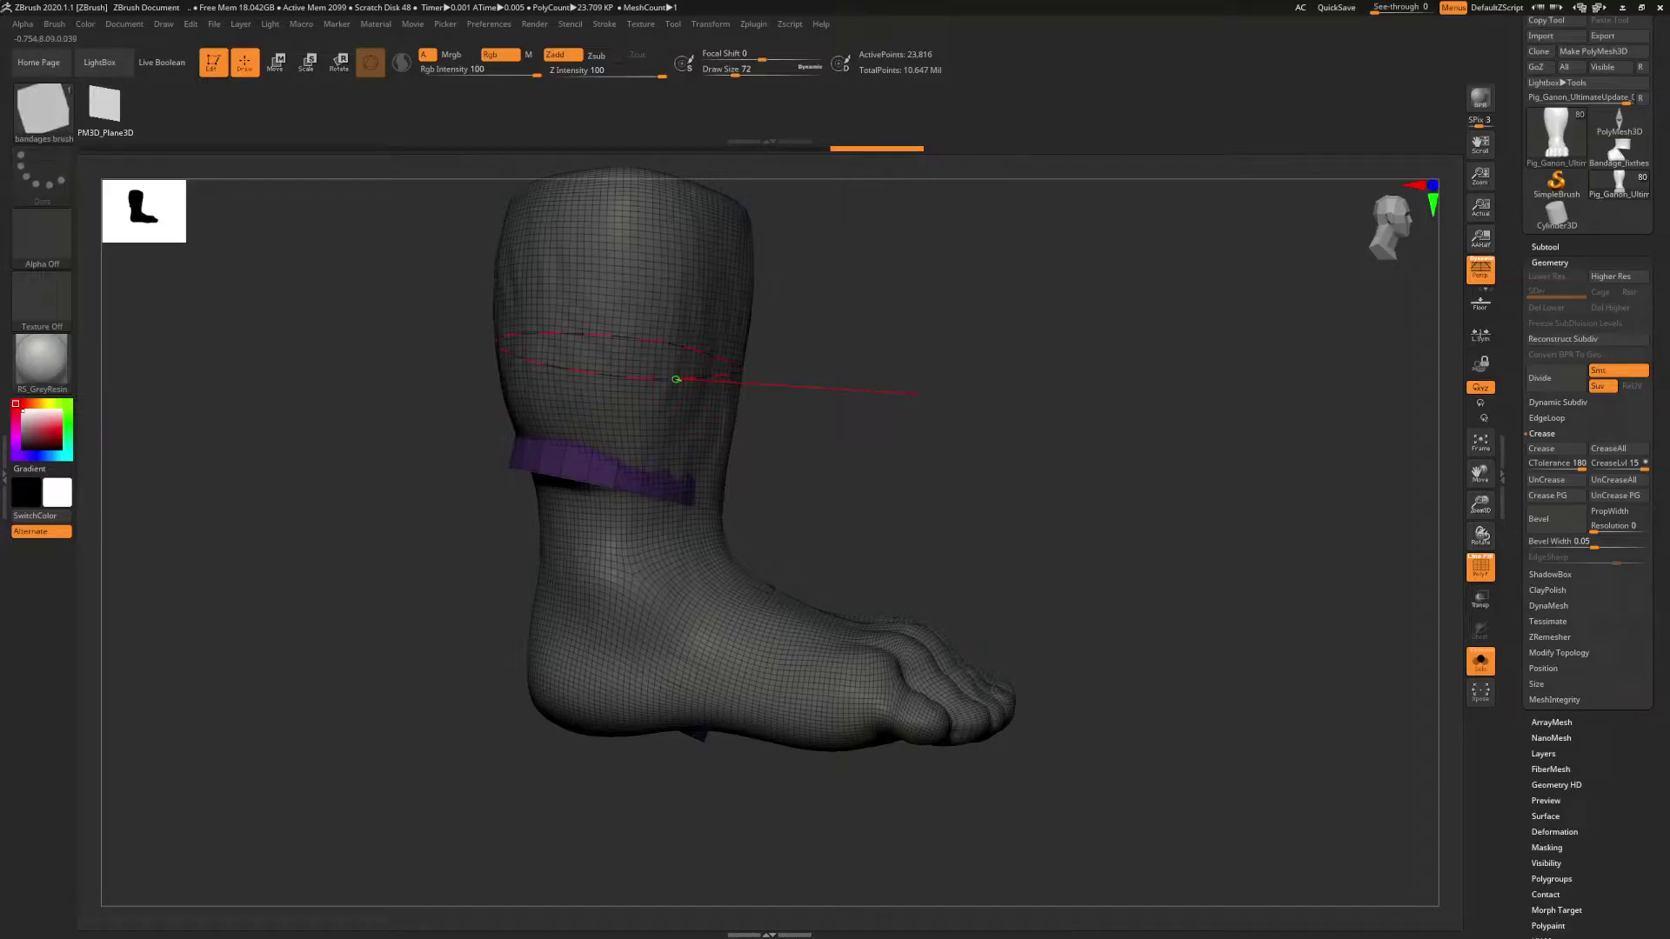
{"action": "left_click_drag", "start_coordinate": [919, 394], "coordinate": [1061, 405], "text": "shift"}
{"action": "mouse_move", "coordinate": [1175, 417]}
{"action": "left_mouse_down"}
{"action": "mouse_move", "coordinate": [1027, 435]}
{"action": "mouse_move", "coordinate": [1151, 540]}
{"action": "left_mouse_up"}
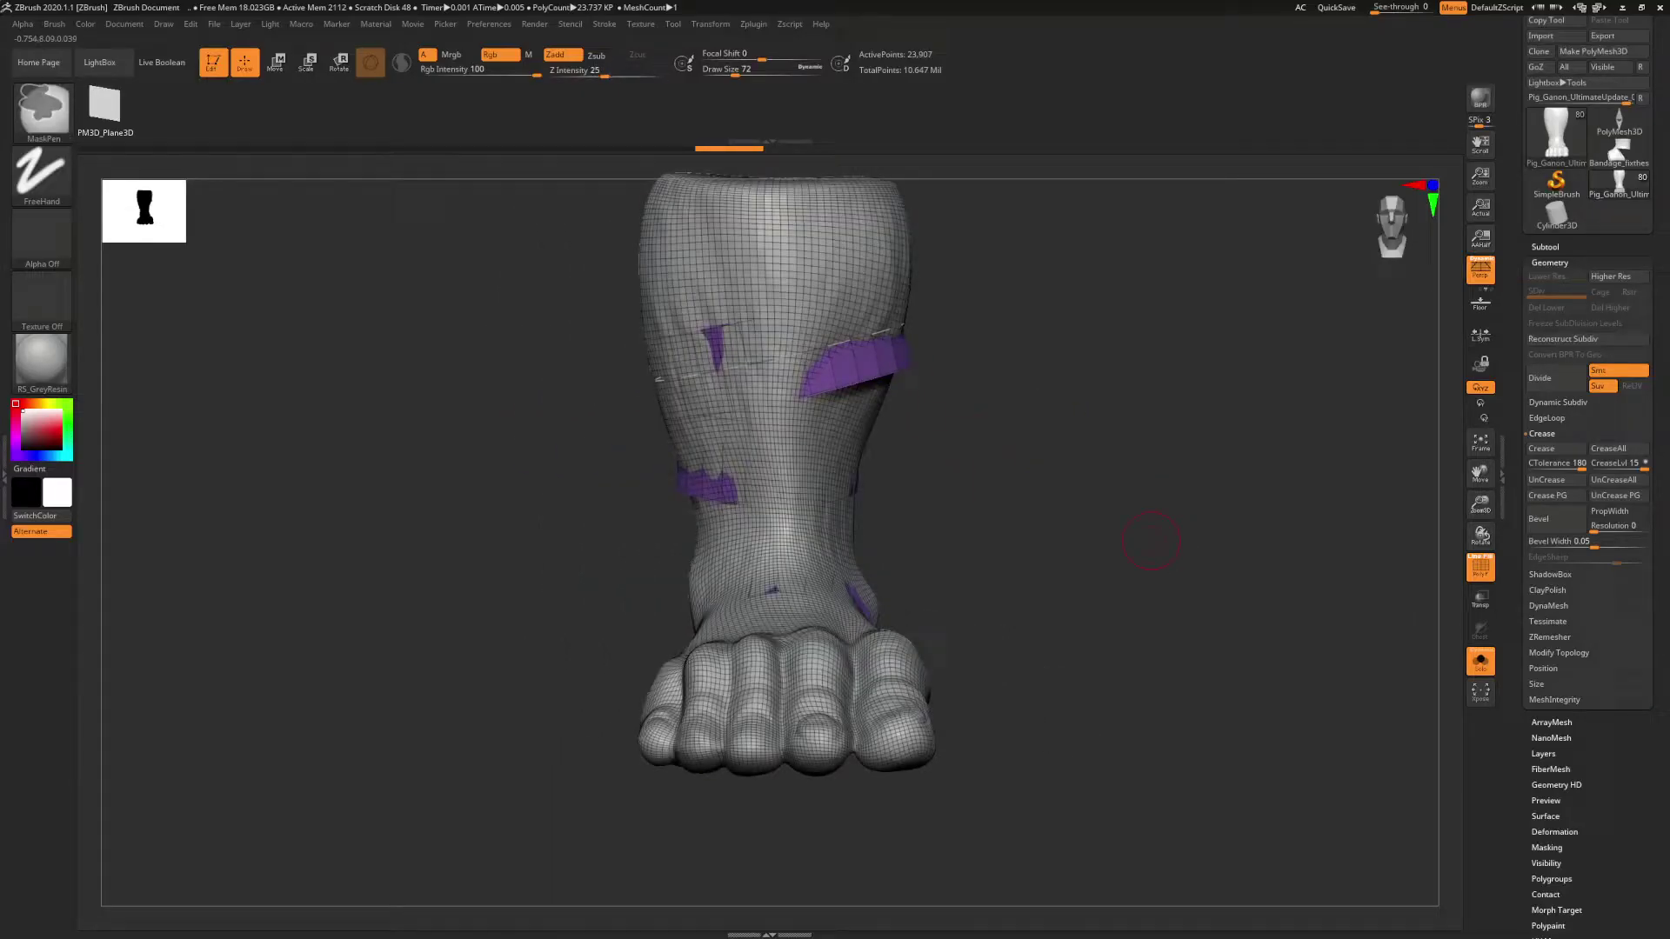
- Try bandage strokes down the front of the calf at draw size 72, undoing each one
{"action": "right_click_drag", "start_coordinate": [1047, 465], "coordinate": [994, 533], "text": "alt"}
{"action": "left_click_drag", "start_coordinate": [761, 350], "coordinate": [804, 515]}
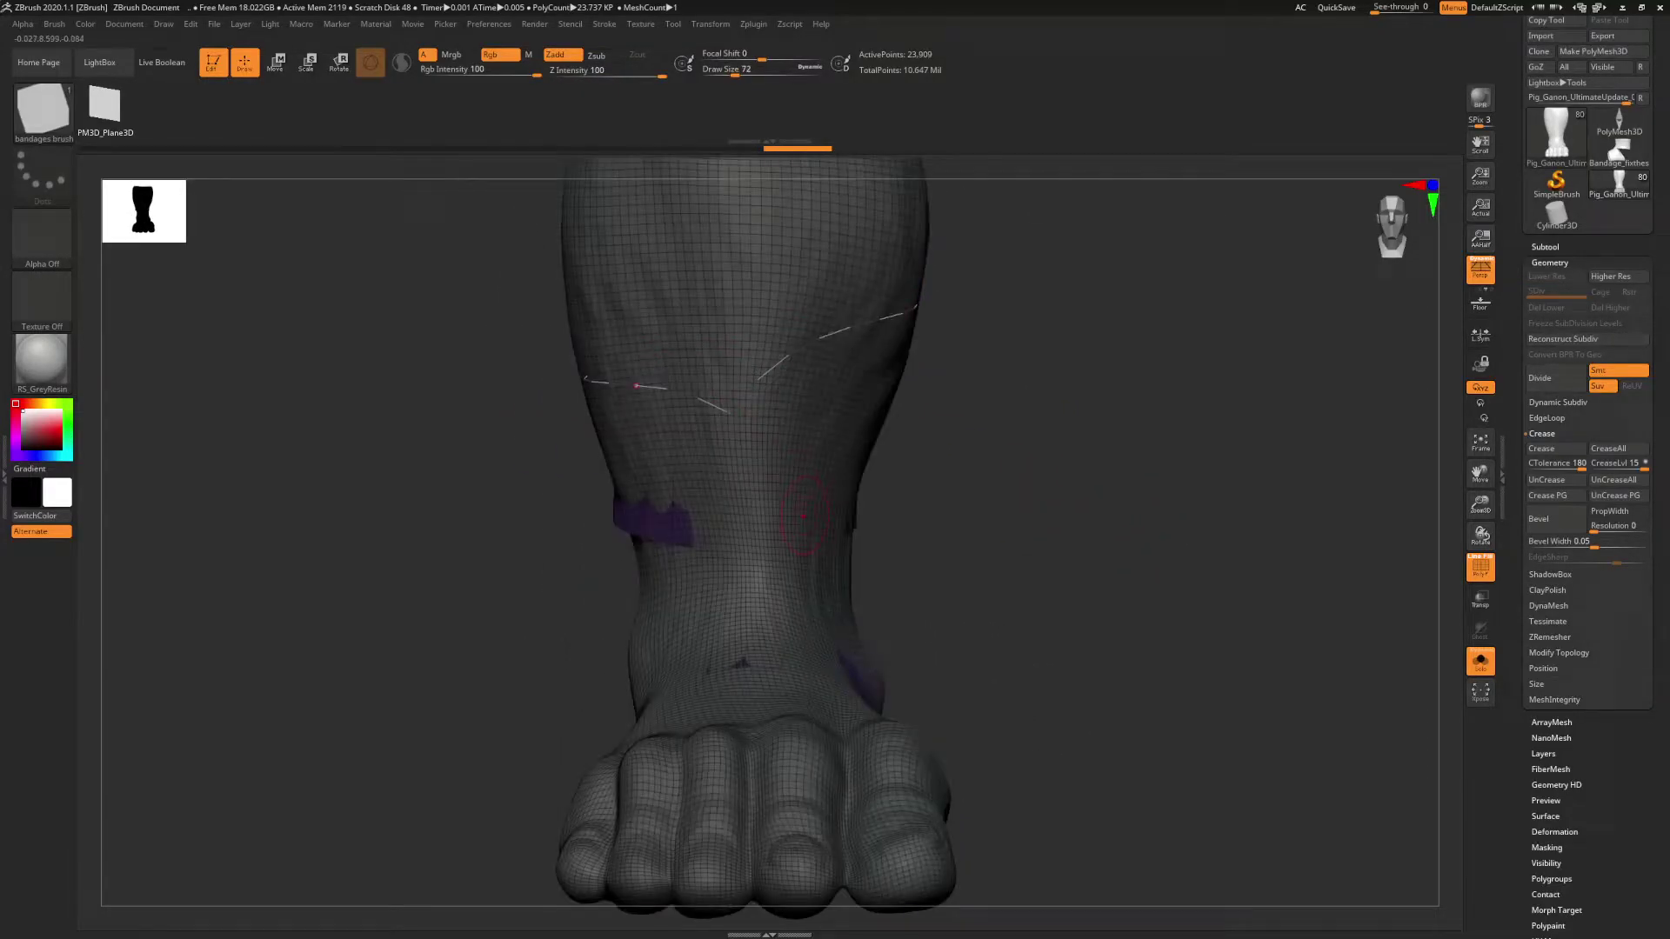
{"action": "key", "text": "ctrl+z"}
{"action": "left_click_drag", "start_coordinate": [765, 347], "coordinate": [791, 400]}
{"action": "key", "text": "ctrl+z"}
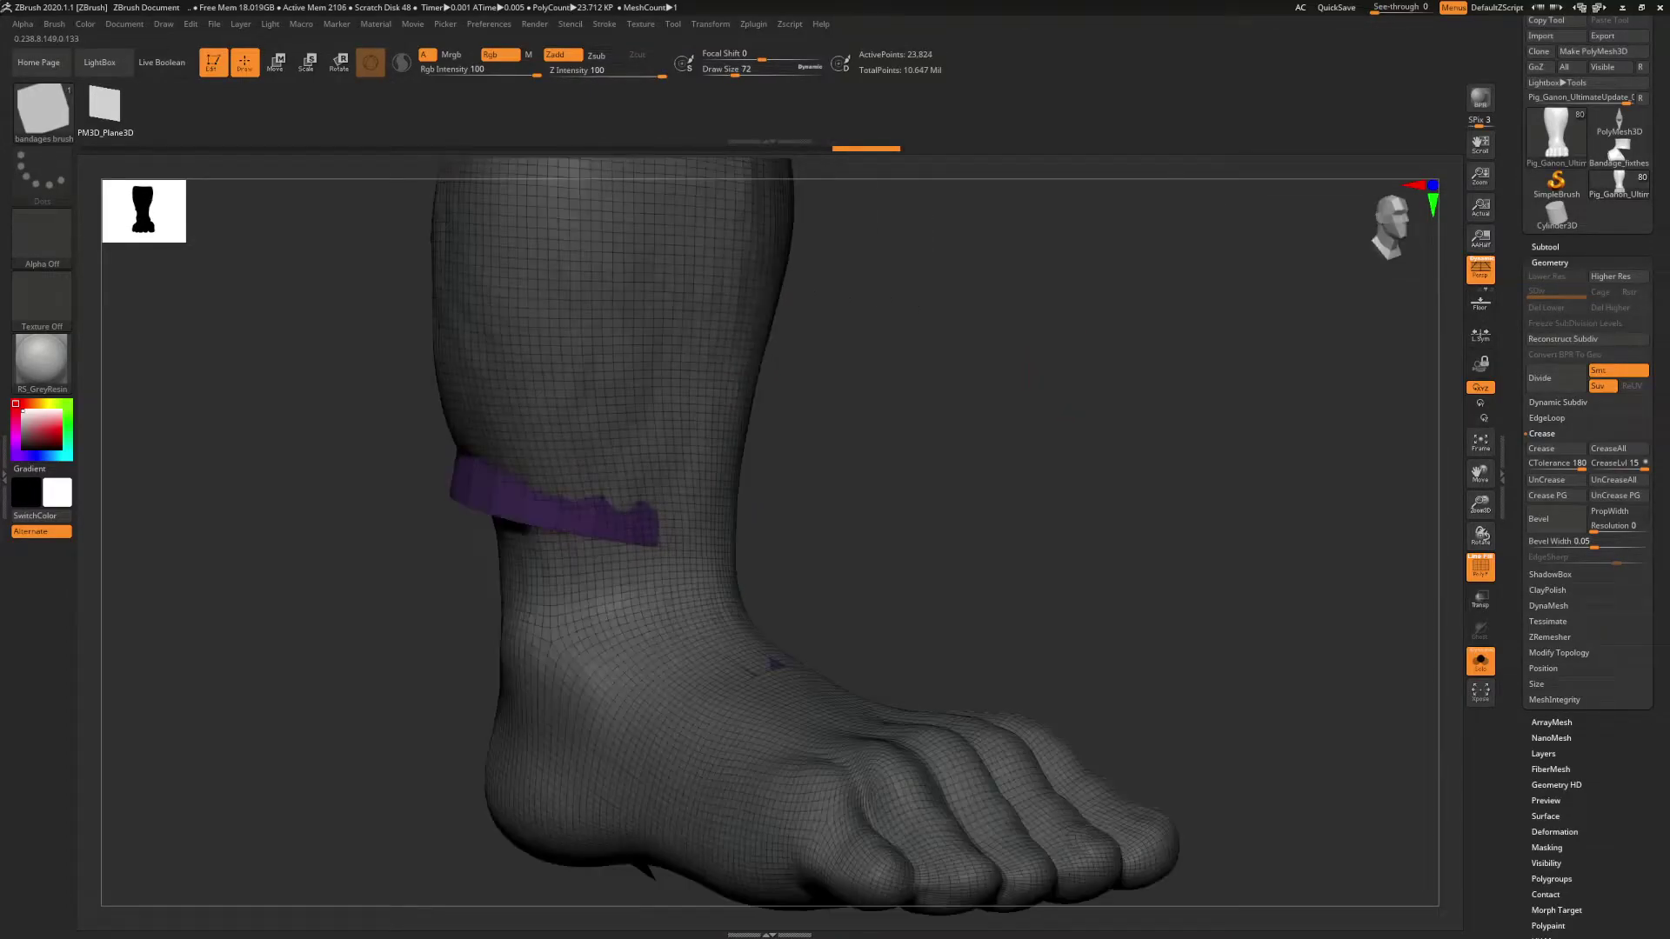
{"action": "right_click_drag", "start_coordinate": [1296, 470], "coordinate": [1155, 475]}
{"action": "key", "text": "ctrl+z"}
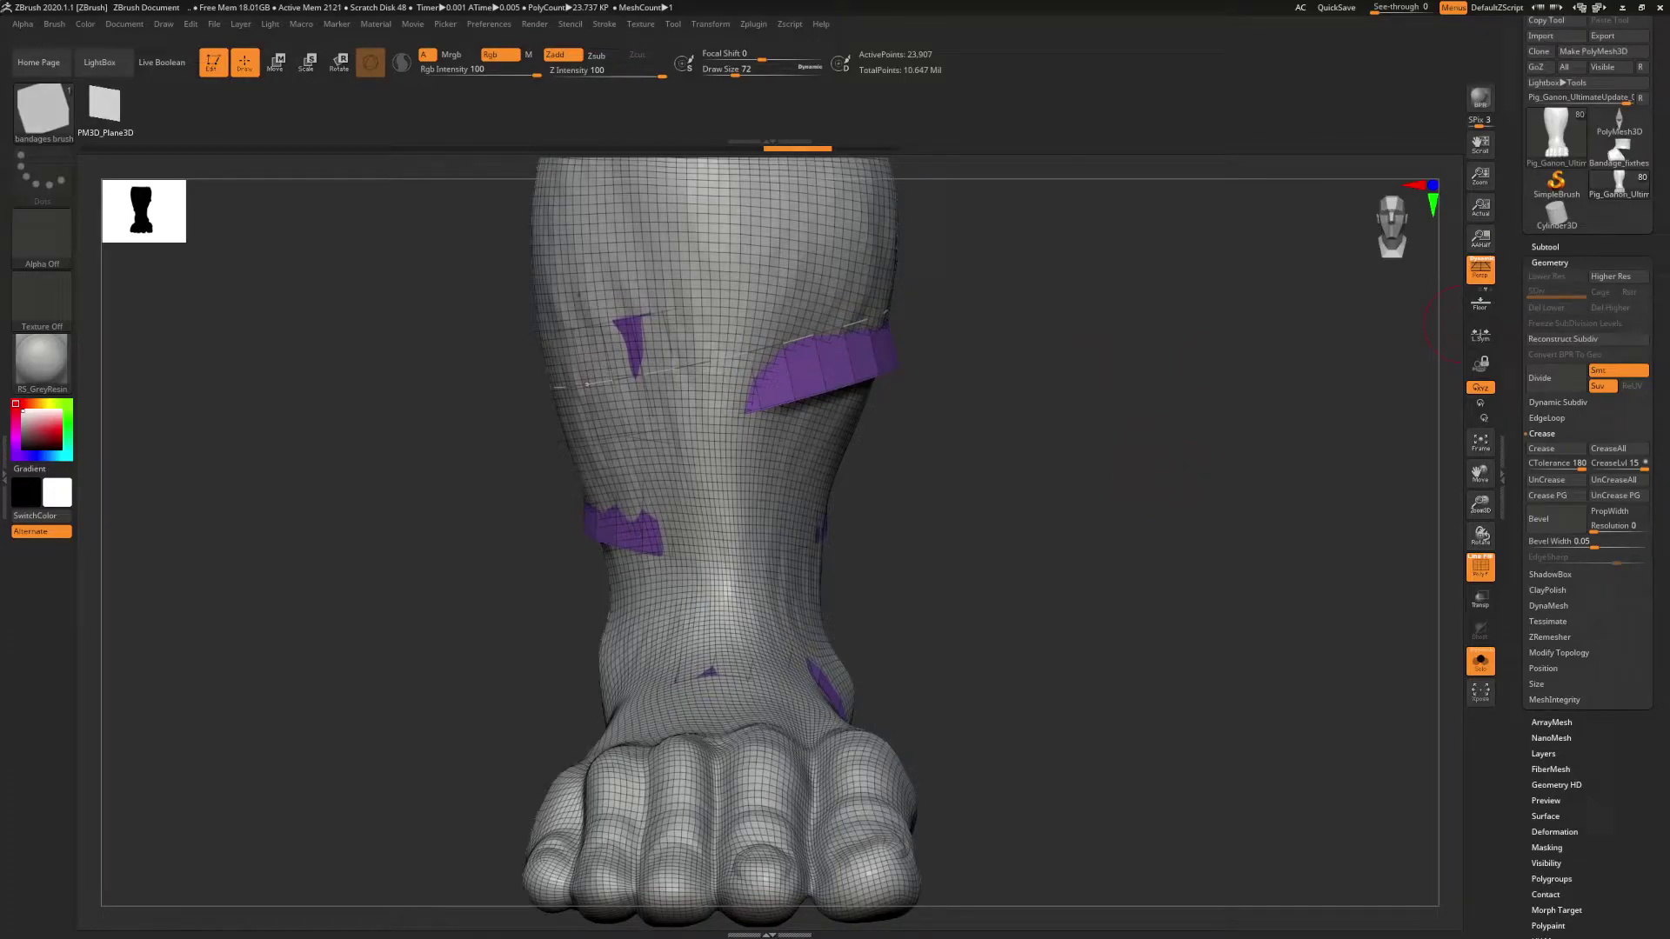
- Hide the leg so only the three bandages are shown and put them into a single polygroup
{"action": "left_click", "coordinate": [1550, 263]}
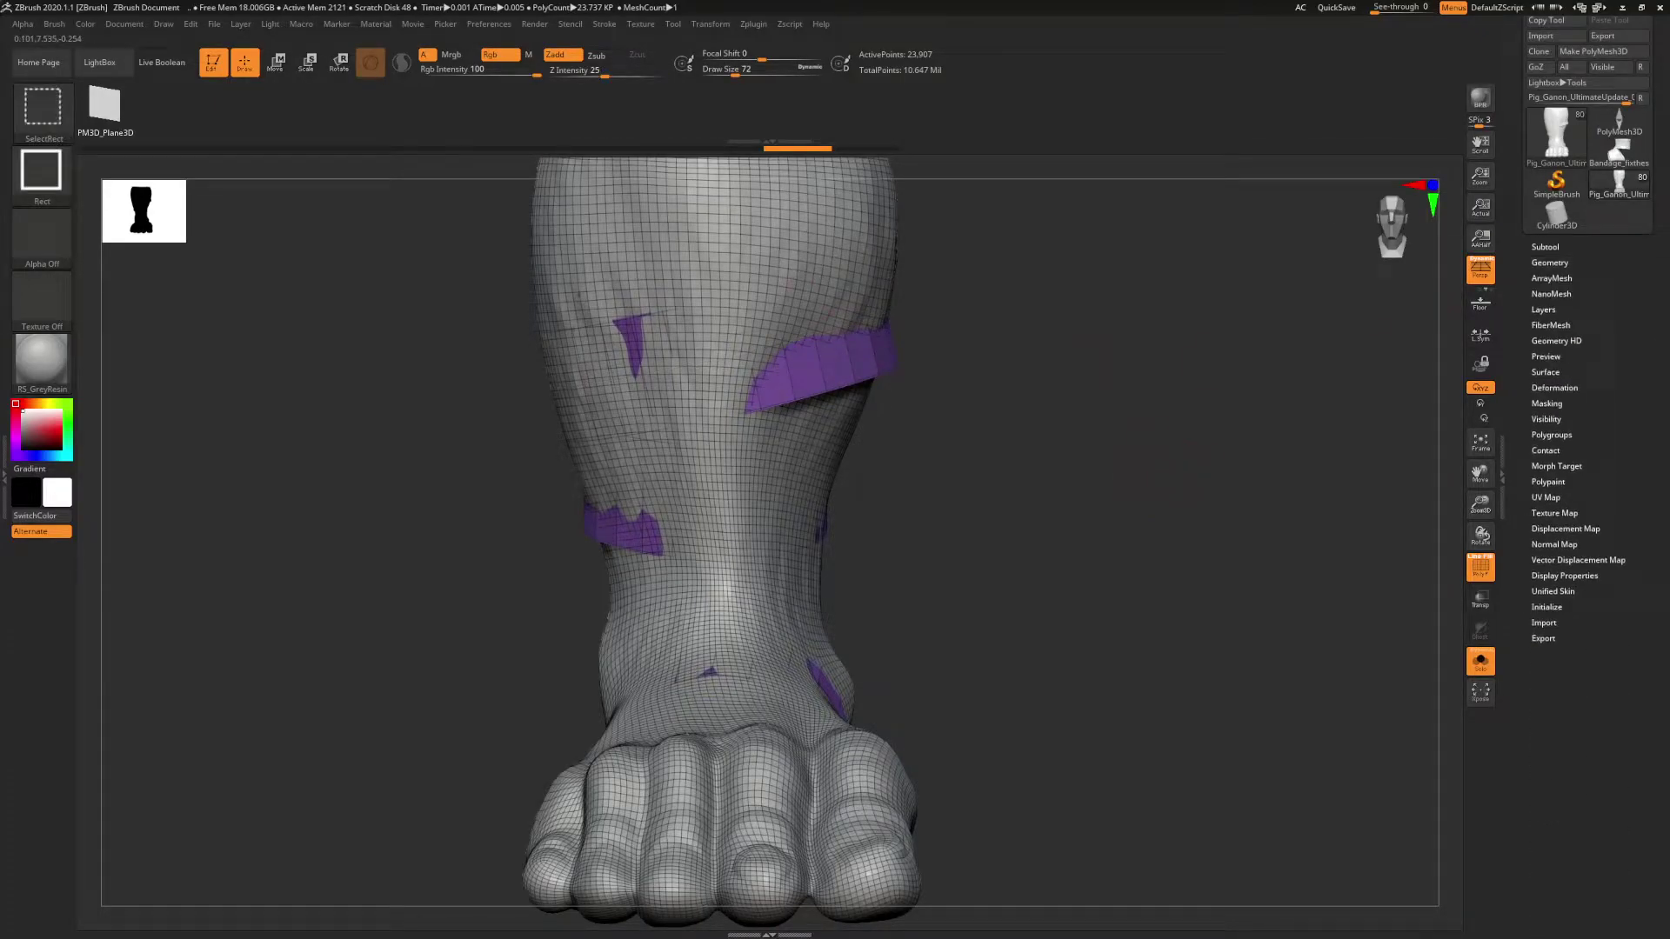
{"action": "left_click", "coordinate": [841, 259], "text": "ctrl+shift"}
{"action": "left_click_drag", "start_coordinate": [1080, 321], "coordinate": [1171, 407], "text": "ctrl+shift"}
{"action": "right_click_drag", "start_coordinate": [987, 483], "coordinate": [1046, 478]}
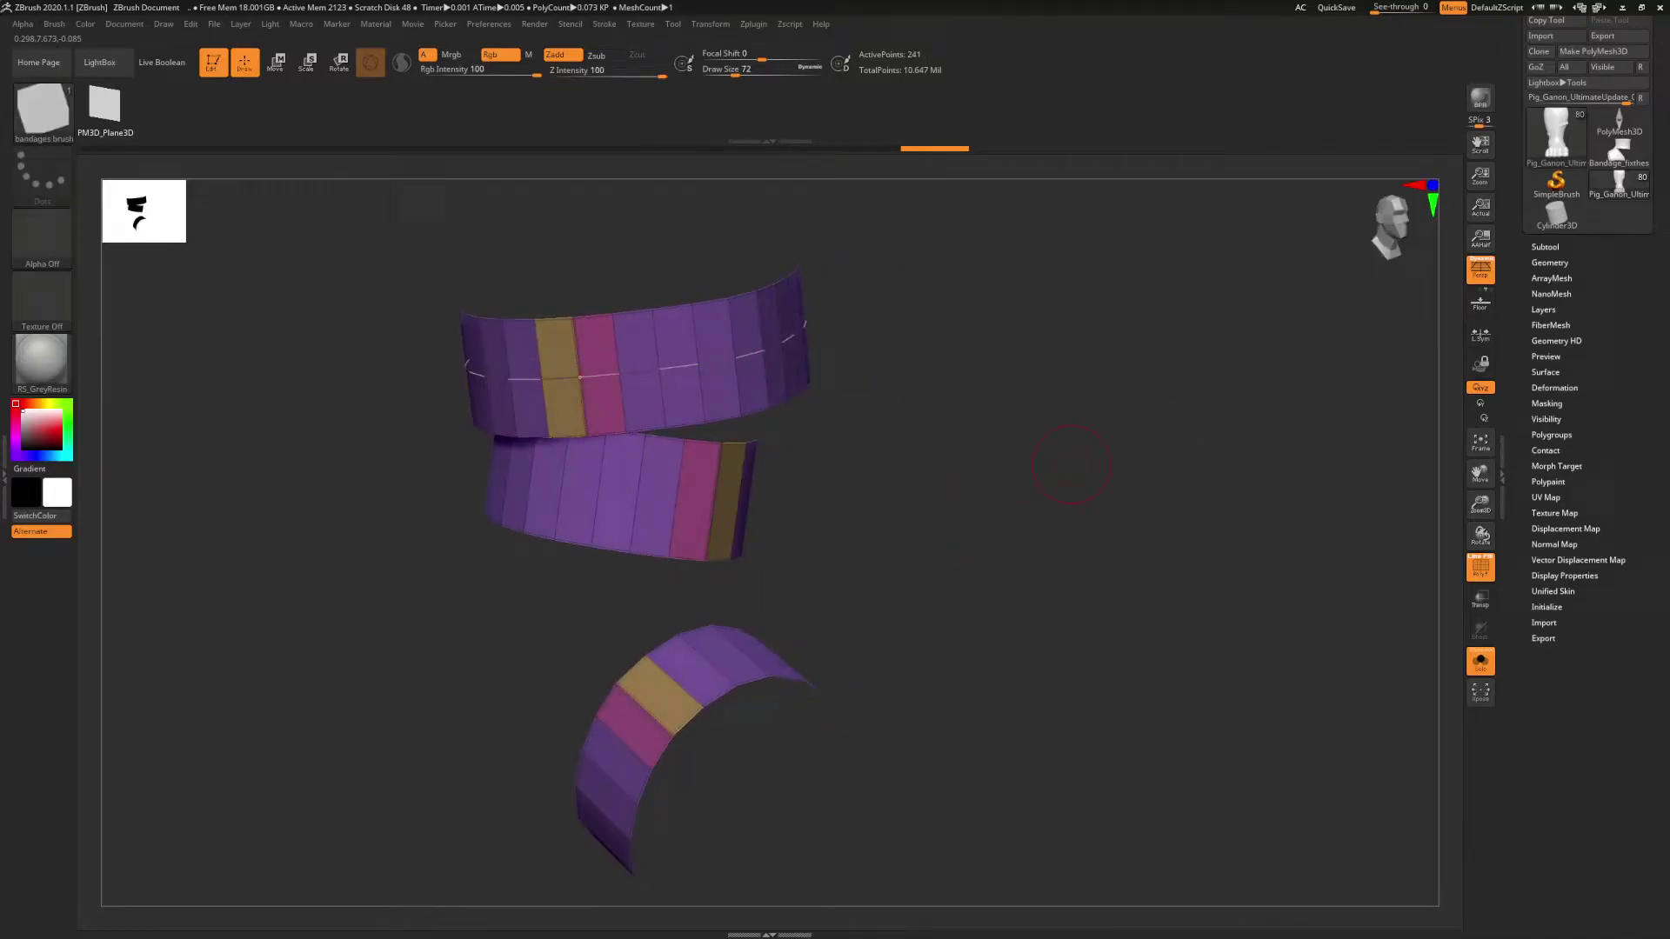
{"action": "key", "text": "ctrl+w"}
{"action": "right_click_drag", "start_coordinate": [1205, 371], "coordinate": [1150, 447]}
{"action": "mouse_move", "coordinate": [1126, 448]}
{"action": "left_mouse_down"}
{"action": "mouse_move", "coordinate": [1088, 432]}
{"action": "mouse_move", "coordinate": [1367, 440]}
{"action": "left_mouse_up"}
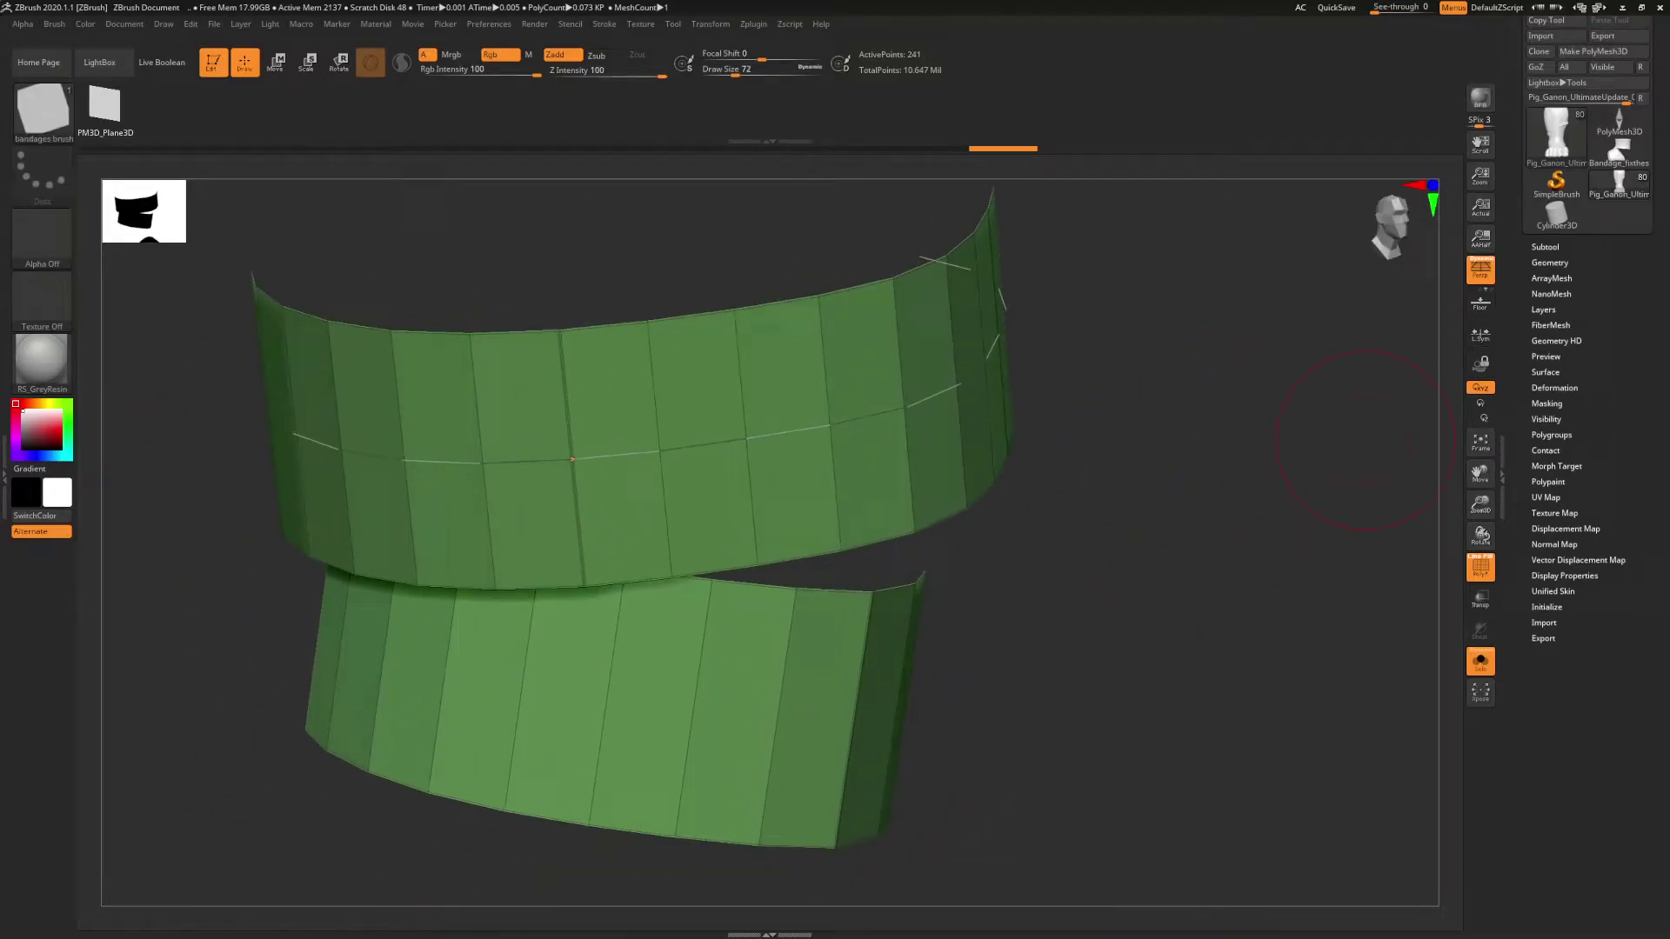
- Delete the hidden leg geometry so the mesh keeps only the bandages
{"action": "left_click", "coordinate": [1550, 262]}
{"action": "left_click", "coordinate": [1559, 527]}
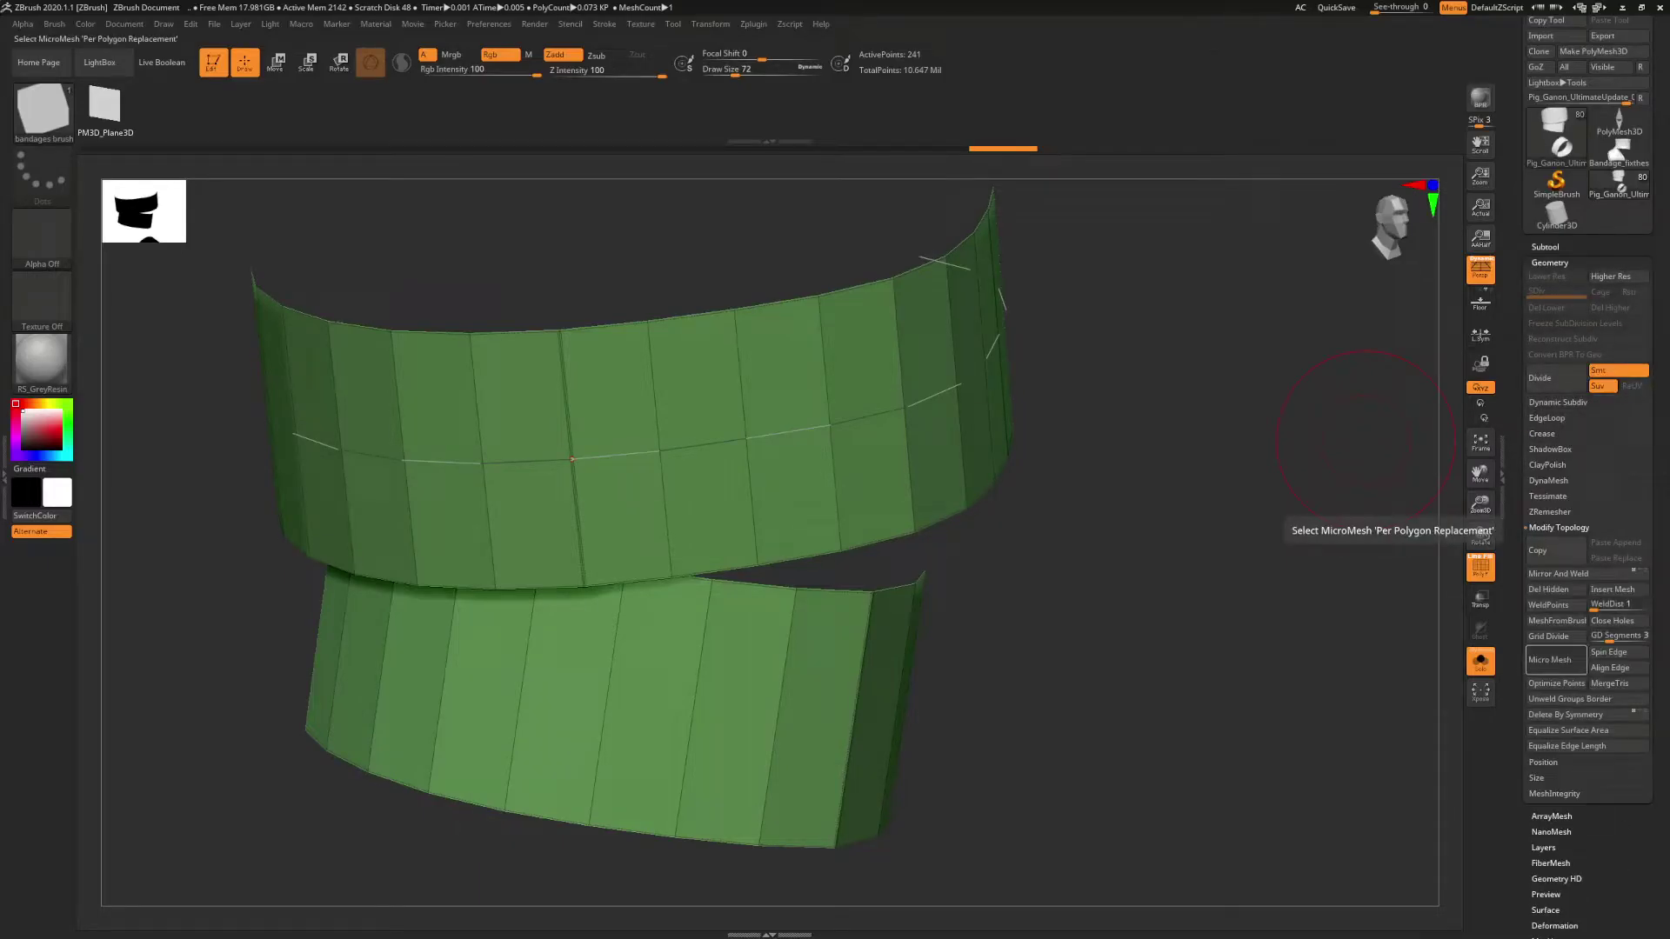
{"action": "left_click", "coordinate": [1557, 589]}
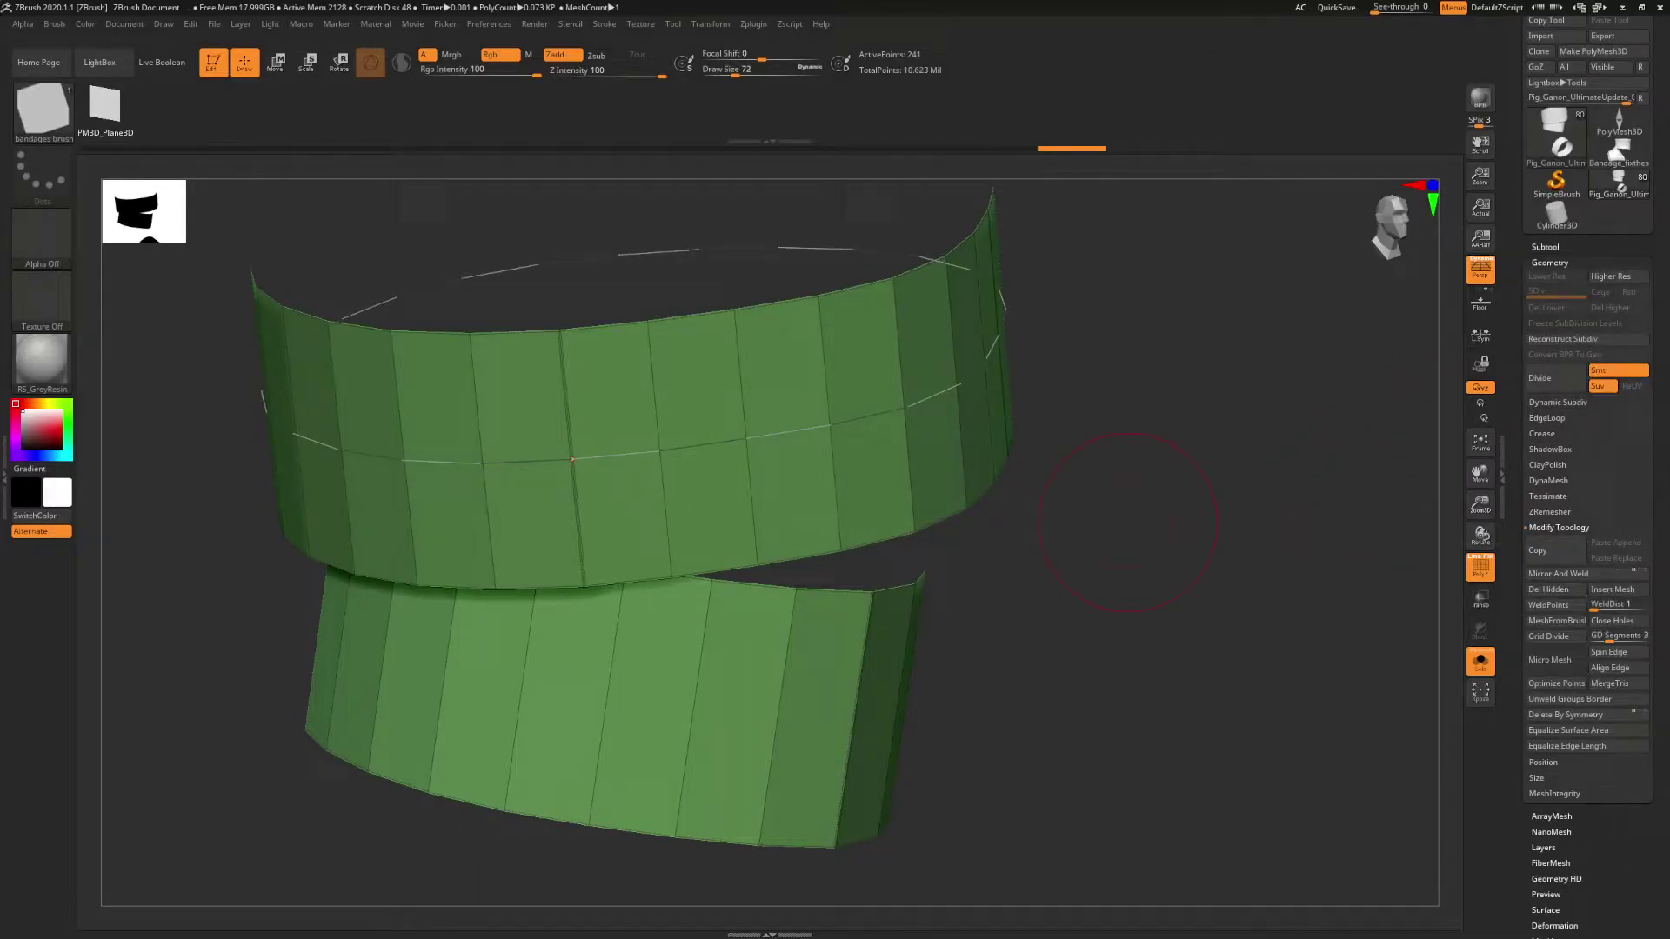
{"action": "left_click_drag", "start_coordinate": [1218, 392], "coordinate": [858, 335]}
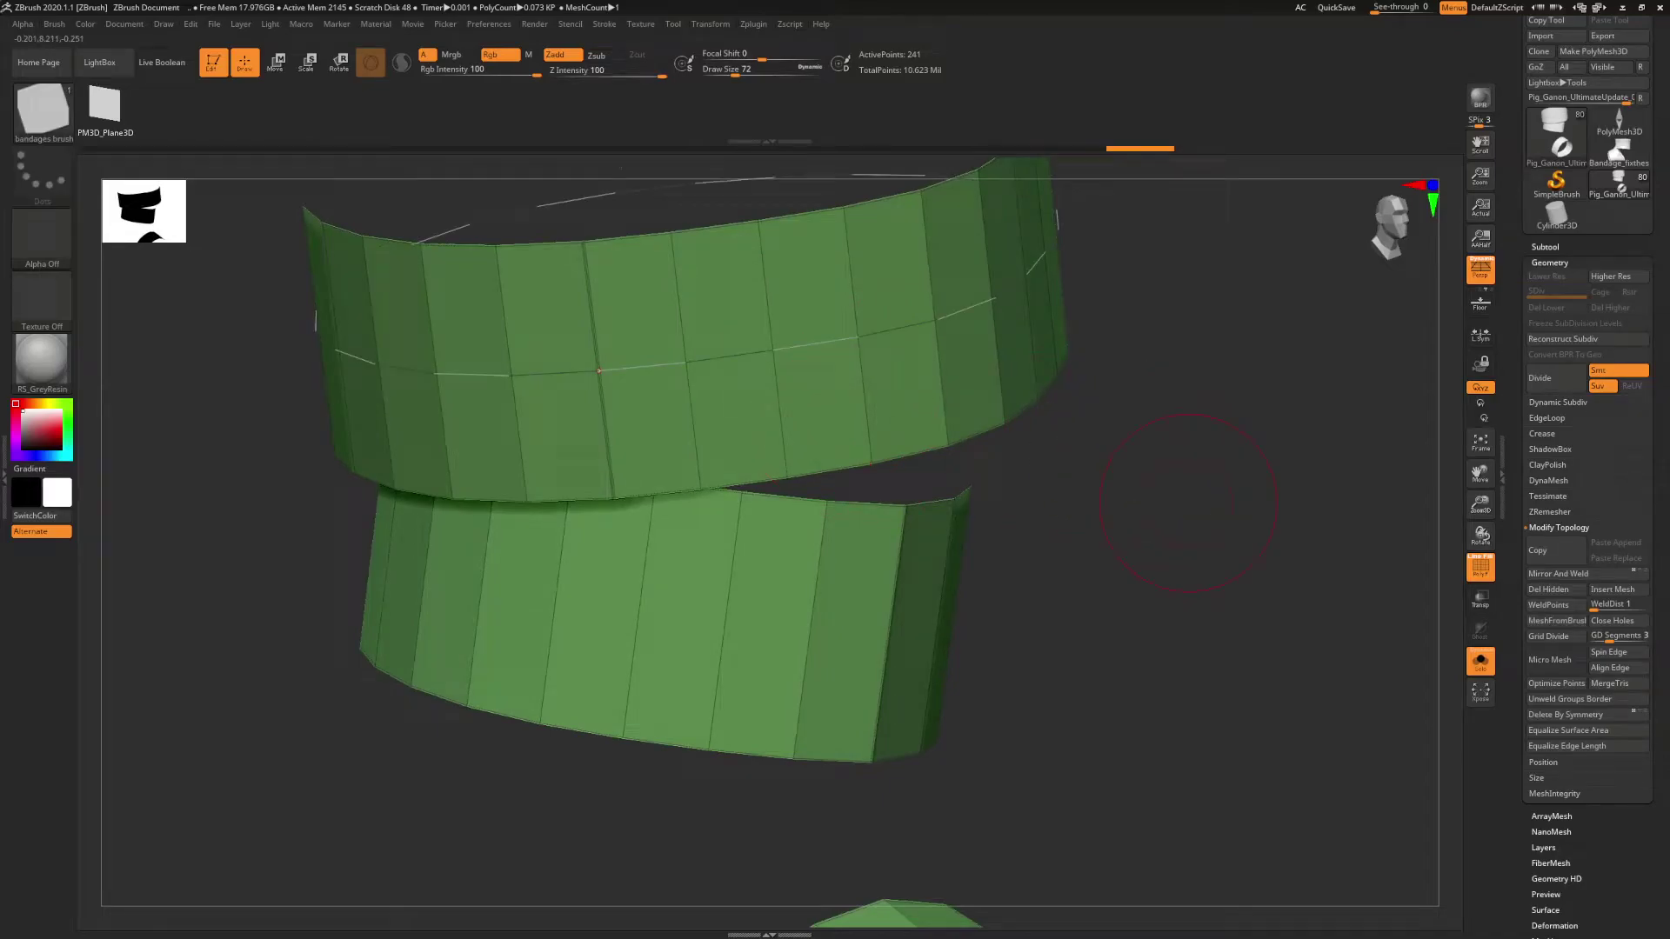
{"action": "mouse_move", "coordinate": [1230, 484]}
{"action": "left_mouse_down"}
{"action": "mouse_move", "coordinate": [1211, 615]}
{"action": "mouse_move", "coordinate": [1134, 582]}
{"action": "mouse_move", "coordinate": [922, 409]}
{"action": "mouse_move", "coordinate": [796, 423]}
{"action": "left_mouse_up"}
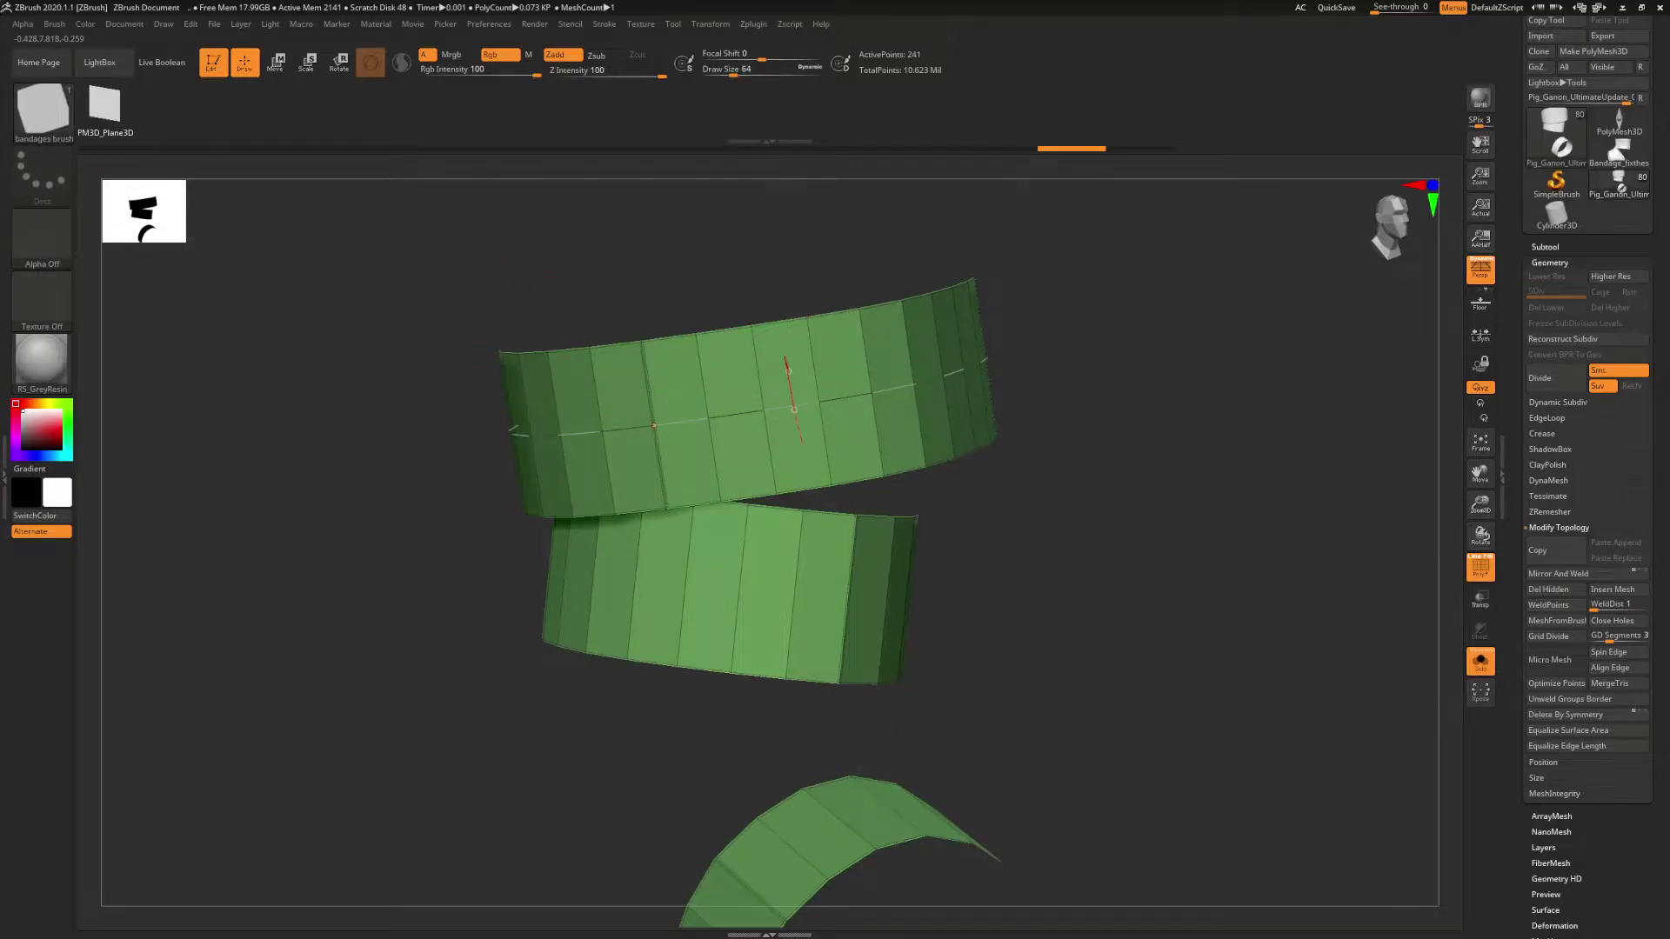
- Try to add pieces onto the middle of the upper bandage with the bandages brush and undo them
{"action": "left_click", "coordinate": [796, 411]}
{"action": "key", "text": "ctrl+z"}
{"action": "left_click", "coordinate": [783, 408]}
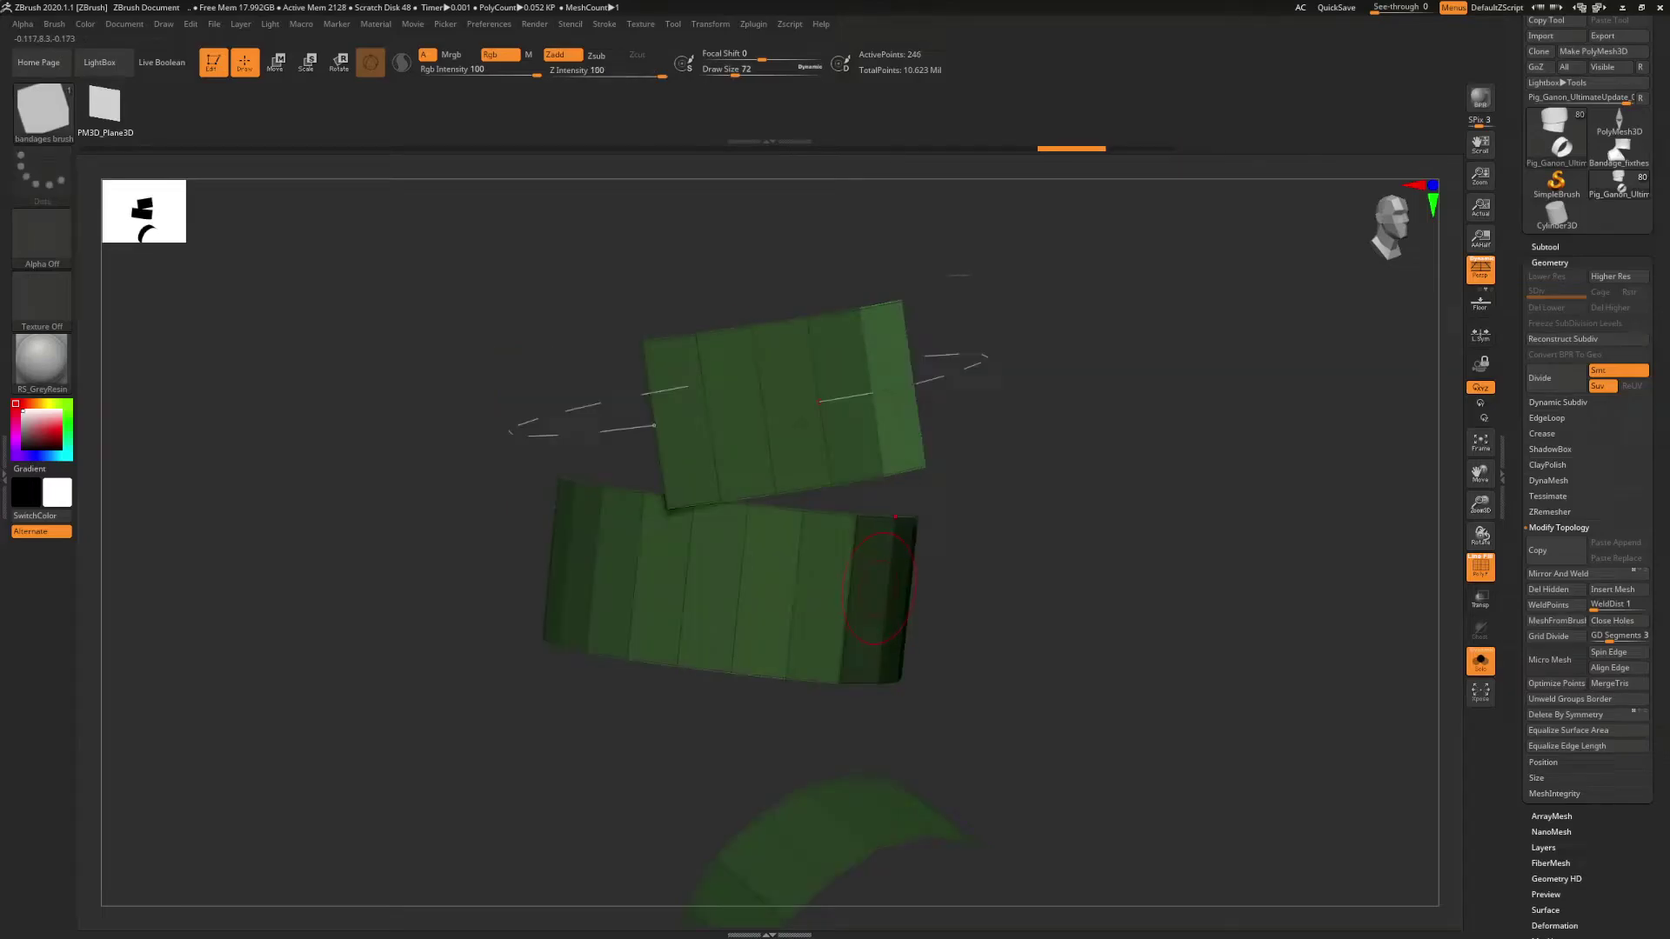
{"action": "key", "text": "ctrl+z"}
{"action": "key", "text": "ctrl"}
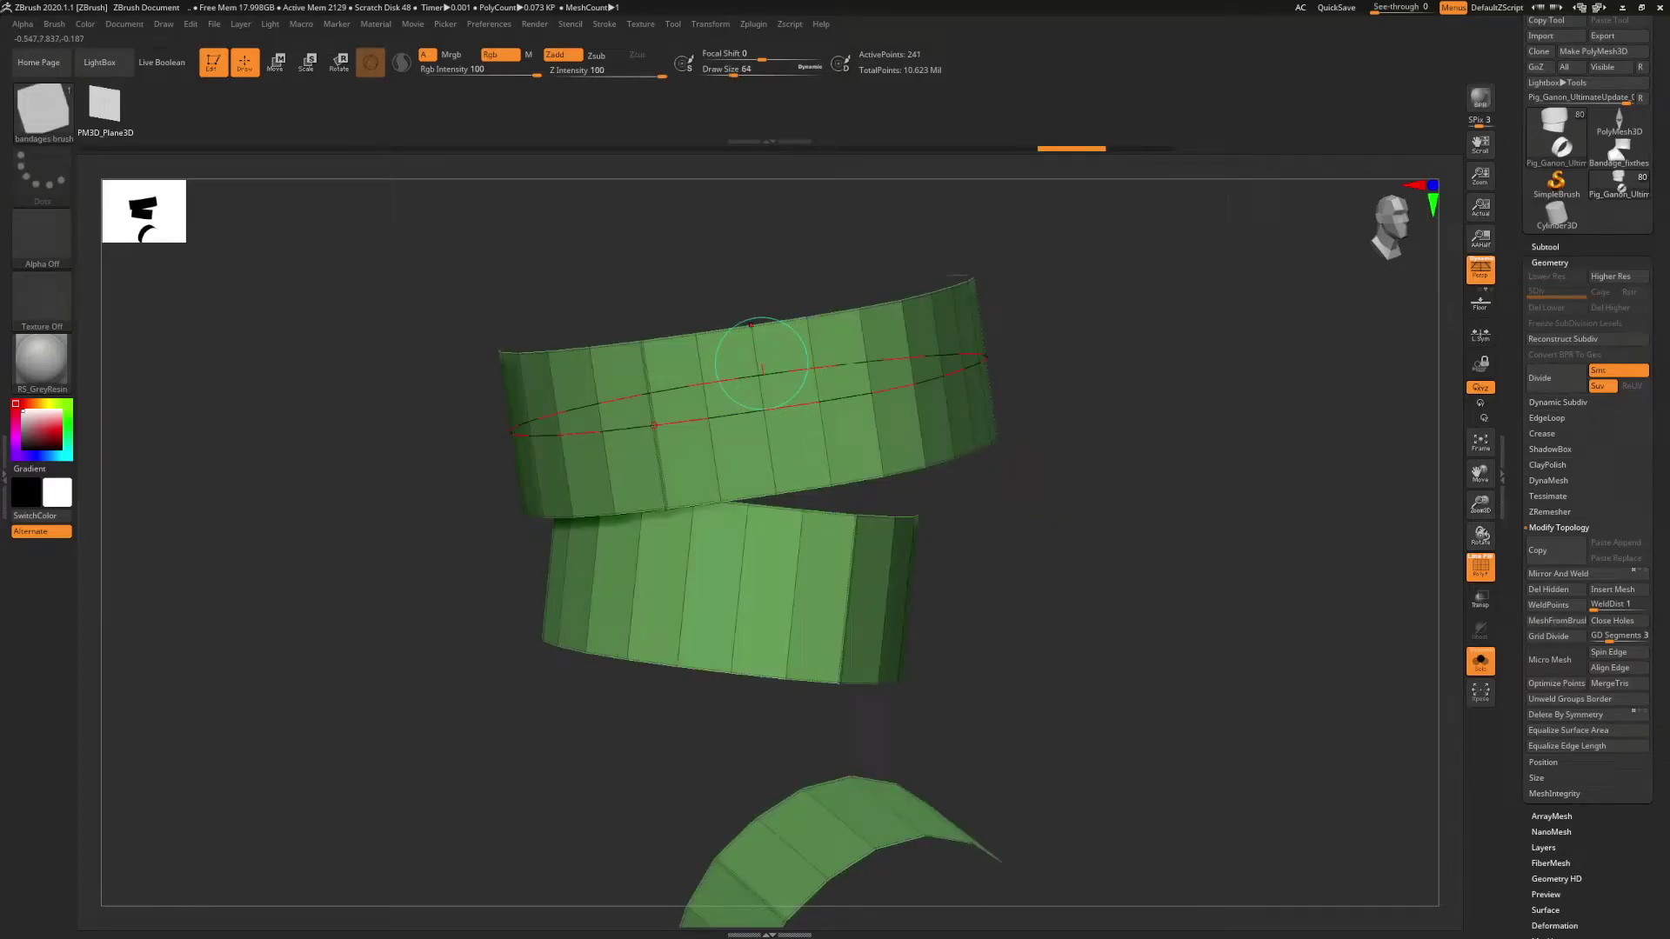
{"action": "left_click", "coordinate": [777, 412]}
{"action": "mouse_move", "coordinate": [787, 419]}
{"action": "right_mouse_down"}
{"action": "mouse_move", "coordinate": [626, 426]}
{"action": "mouse_move", "coordinate": [787, 426]}
{"action": "right_mouse_up"}
{"action": "right_click_drag", "start_coordinate": [787, 426], "coordinate": [1001, 574], "text": "ctrl"}
{"action": "right_click_drag", "start_coordinate": [796, 265], "coordinate": [696, 156], "text": "ctrl"}
{"action": "right_click_drag", "start_coordinate": [870, 557], "coordinate": [818, 389], "text": "alt"}
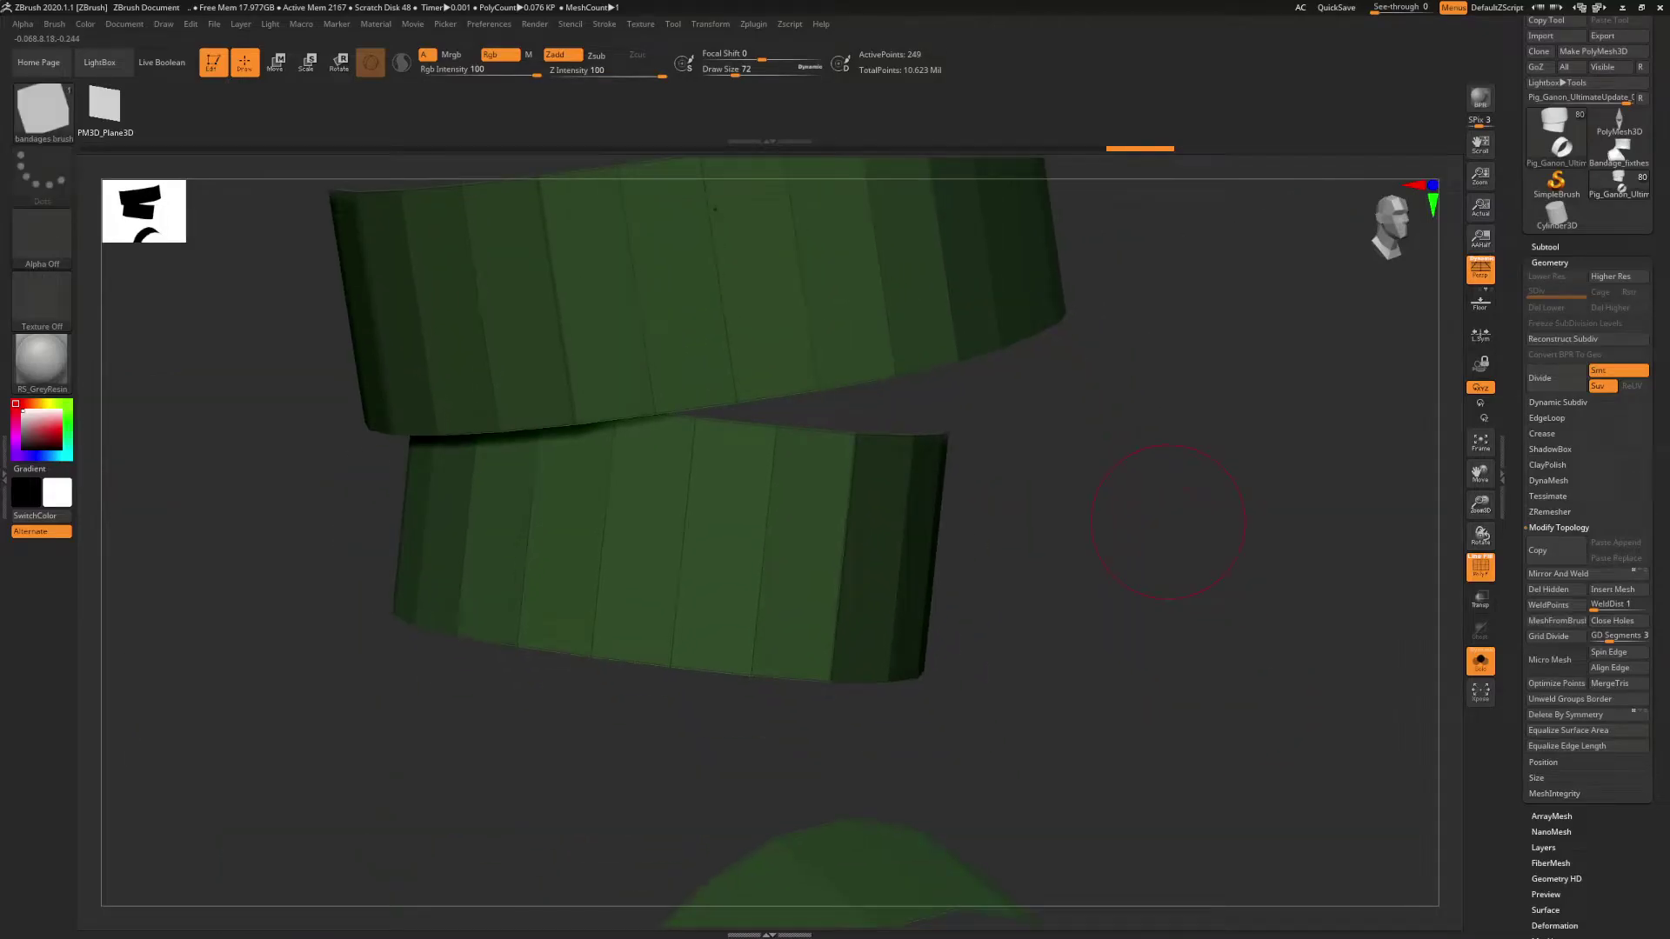
{"action": "left_click_drag", "start_coordinate": [1157, 556], "coordinate": [1200, 600], "text": "ctrl"}
{"action": "right_click_drag", "start_coordinate": [1131, 556], "coordinate": [970, 411], "text": "ctrl"}
{"action": "left_click", "coordinate": [765, 243], "text": "ctrl+shift"}
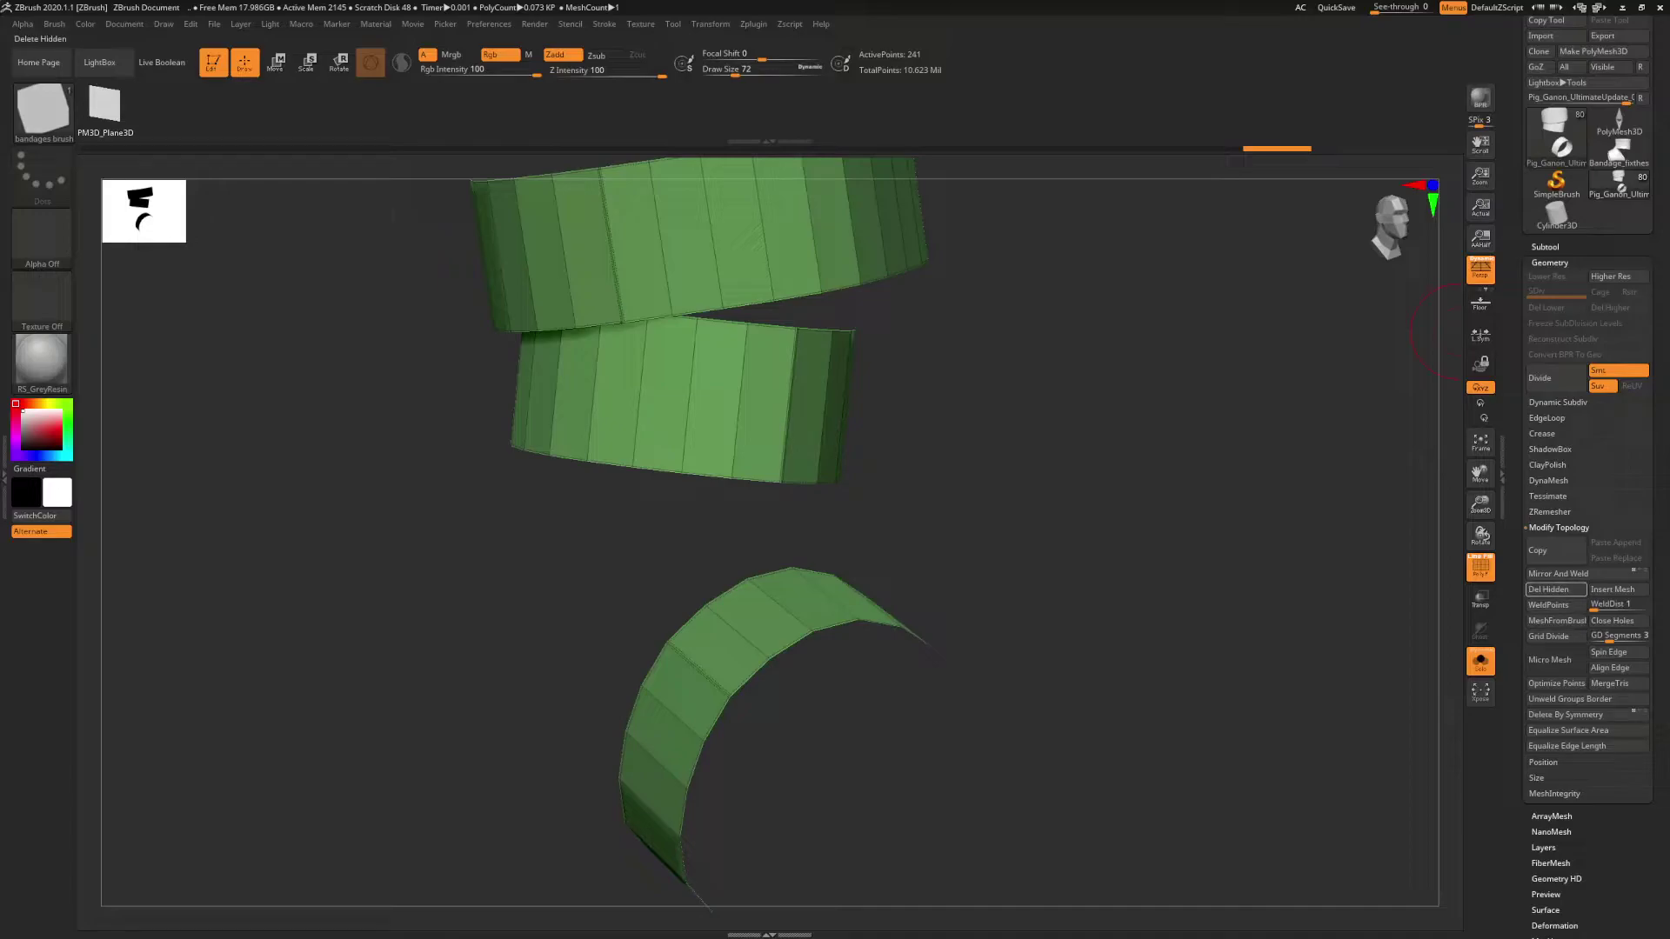
{"action": "left_click", "coordinate": [1549, 589]}
- Weld the bandages' overlapping points with a weld distance of 100
{"action": "right_click_drag", "start_coordinate": [1145, 552], "coordinate": [1244, 648], "text": "ctrl"}
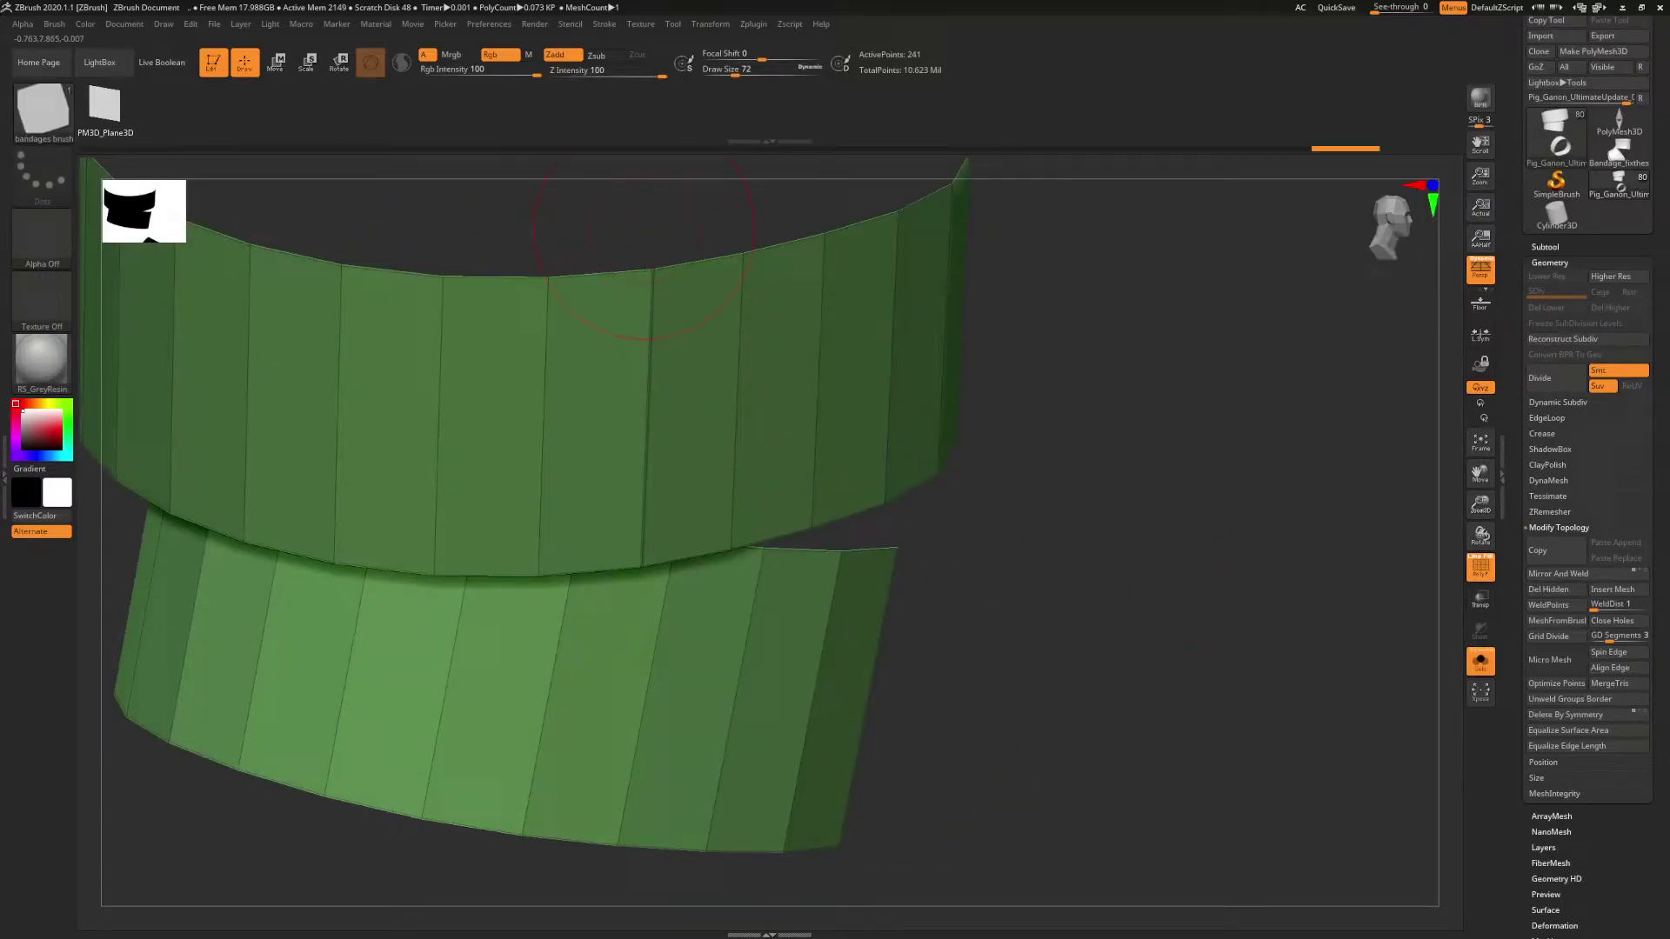
{"action": "right_click_drag", "start_coordinate": [645, 228], "coordinate": [687, 208]}
{"action": "right_click_drag", "start_coordinate": [687, 209], "coordinate": [883, 452], "text": "alt"}
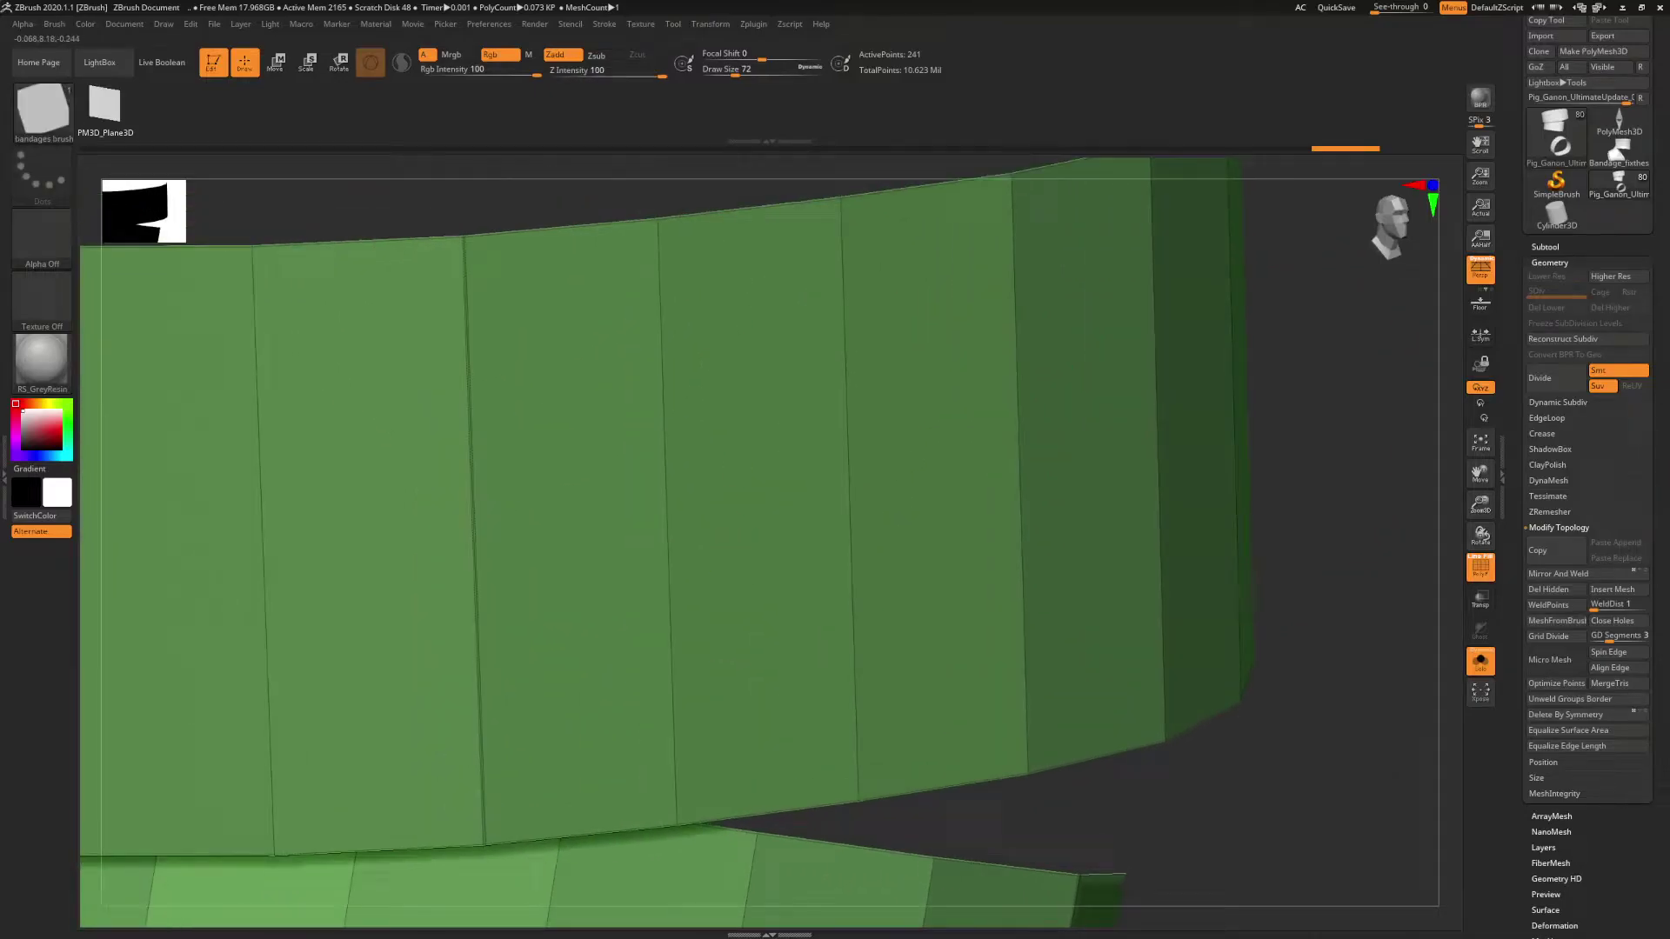
{"action": "right_click_drag", "start_coordinate": [494, 262], "coordinate": [512, 272], "text": "alt"}
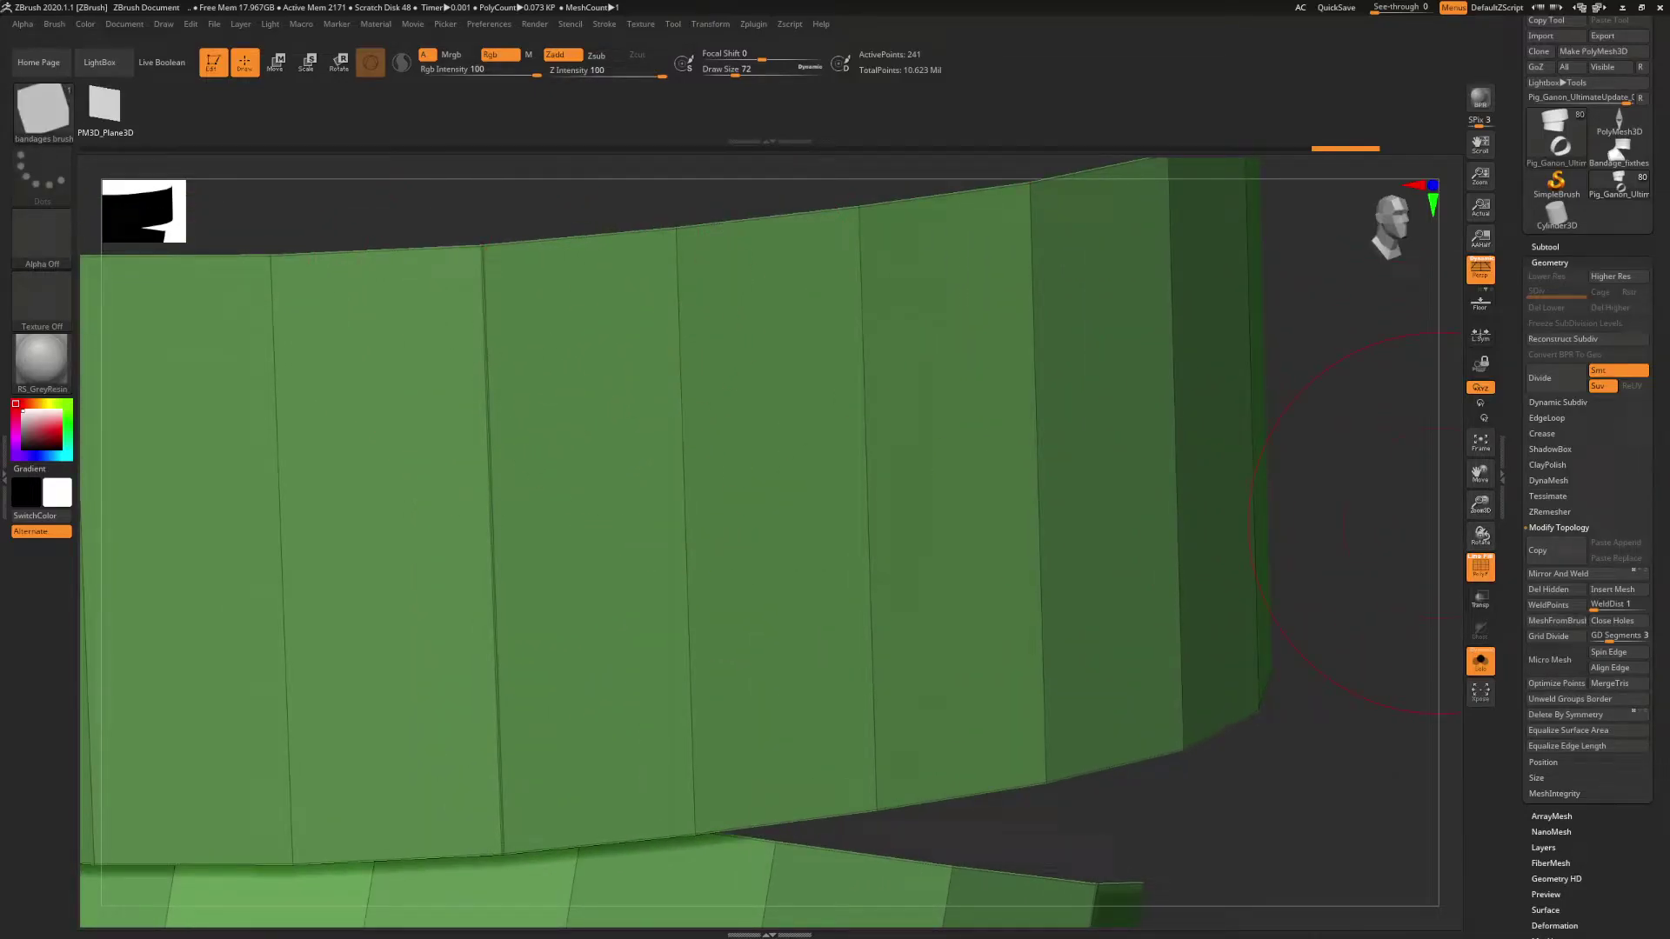
{"action": "left_click", "coordinate": [1616, 603]}
{"action": "type", "text": "100"}
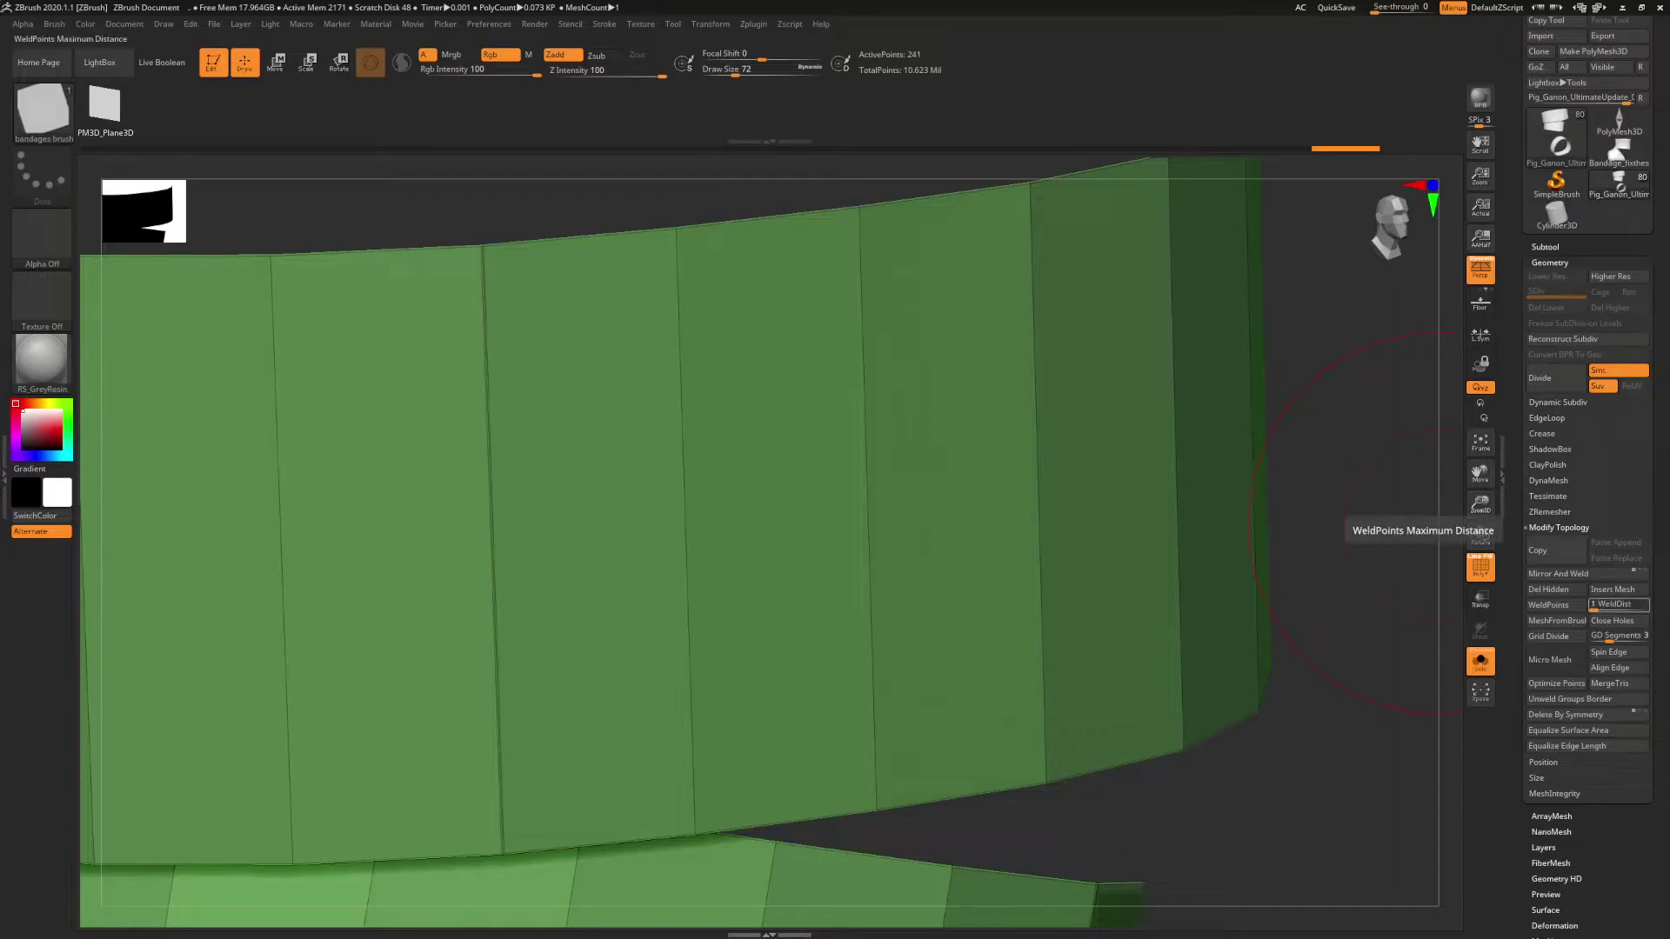
{"action": "key", "text": "Return"}
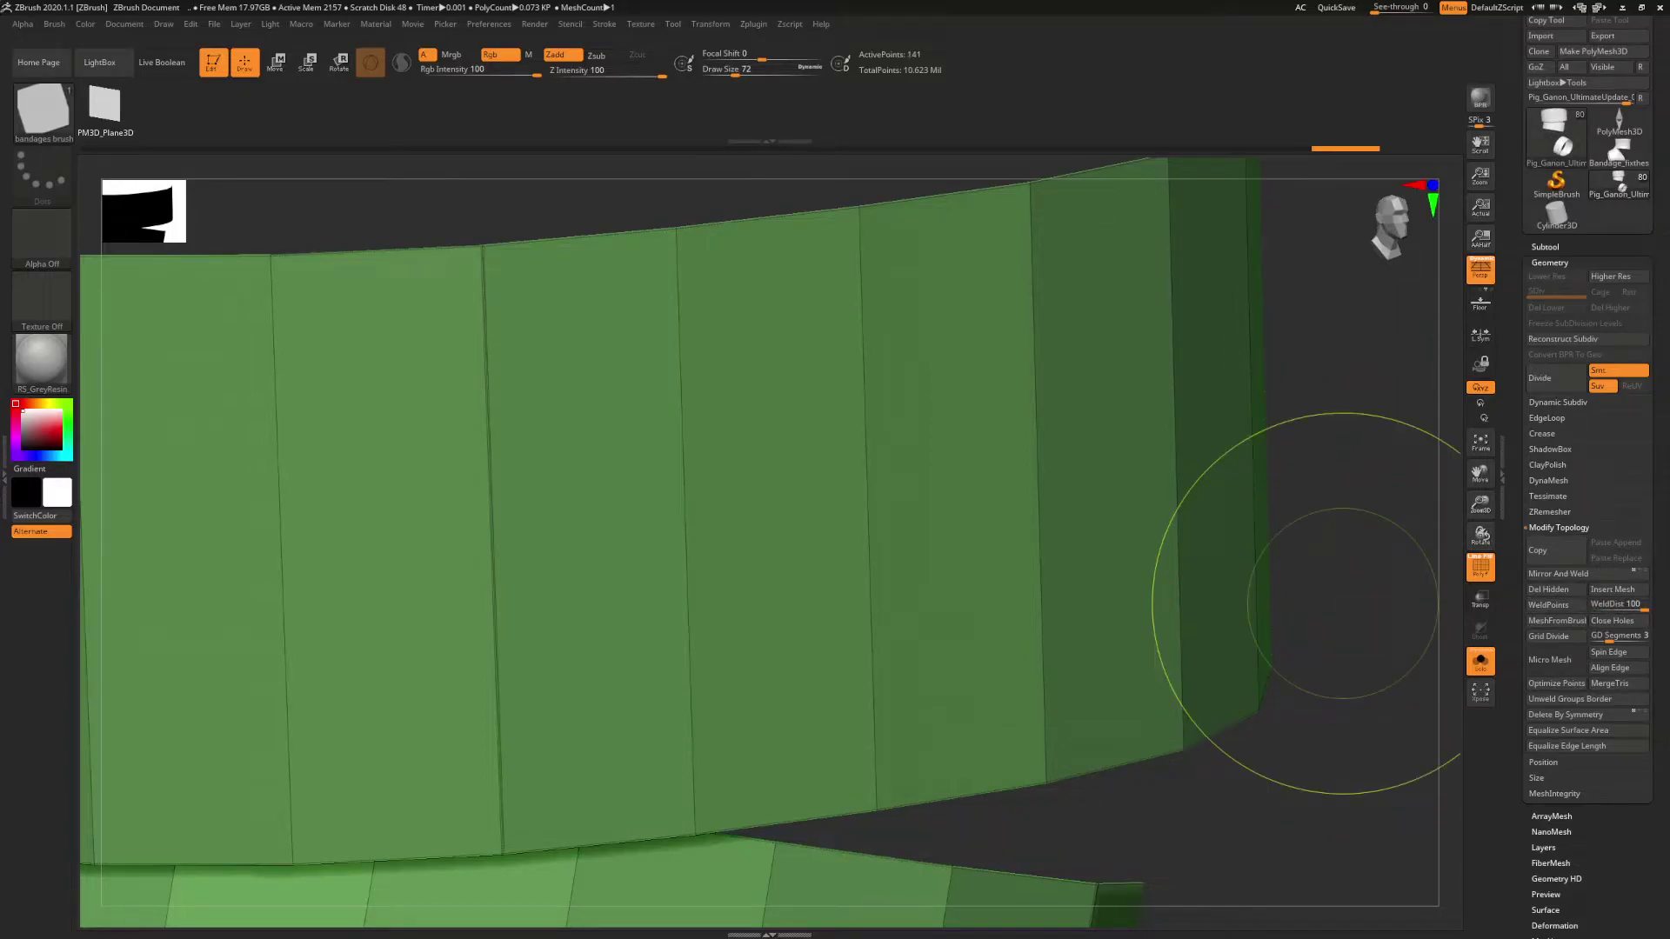
{"action": "right_click_drag", "start_coordinate": [1343, 603], "coordinate": [557, 61], "text": "ctrl"}
{"action": "right_click_drag", "start_coordinate": [1078, 539], "coordinate": [1009, 374]}
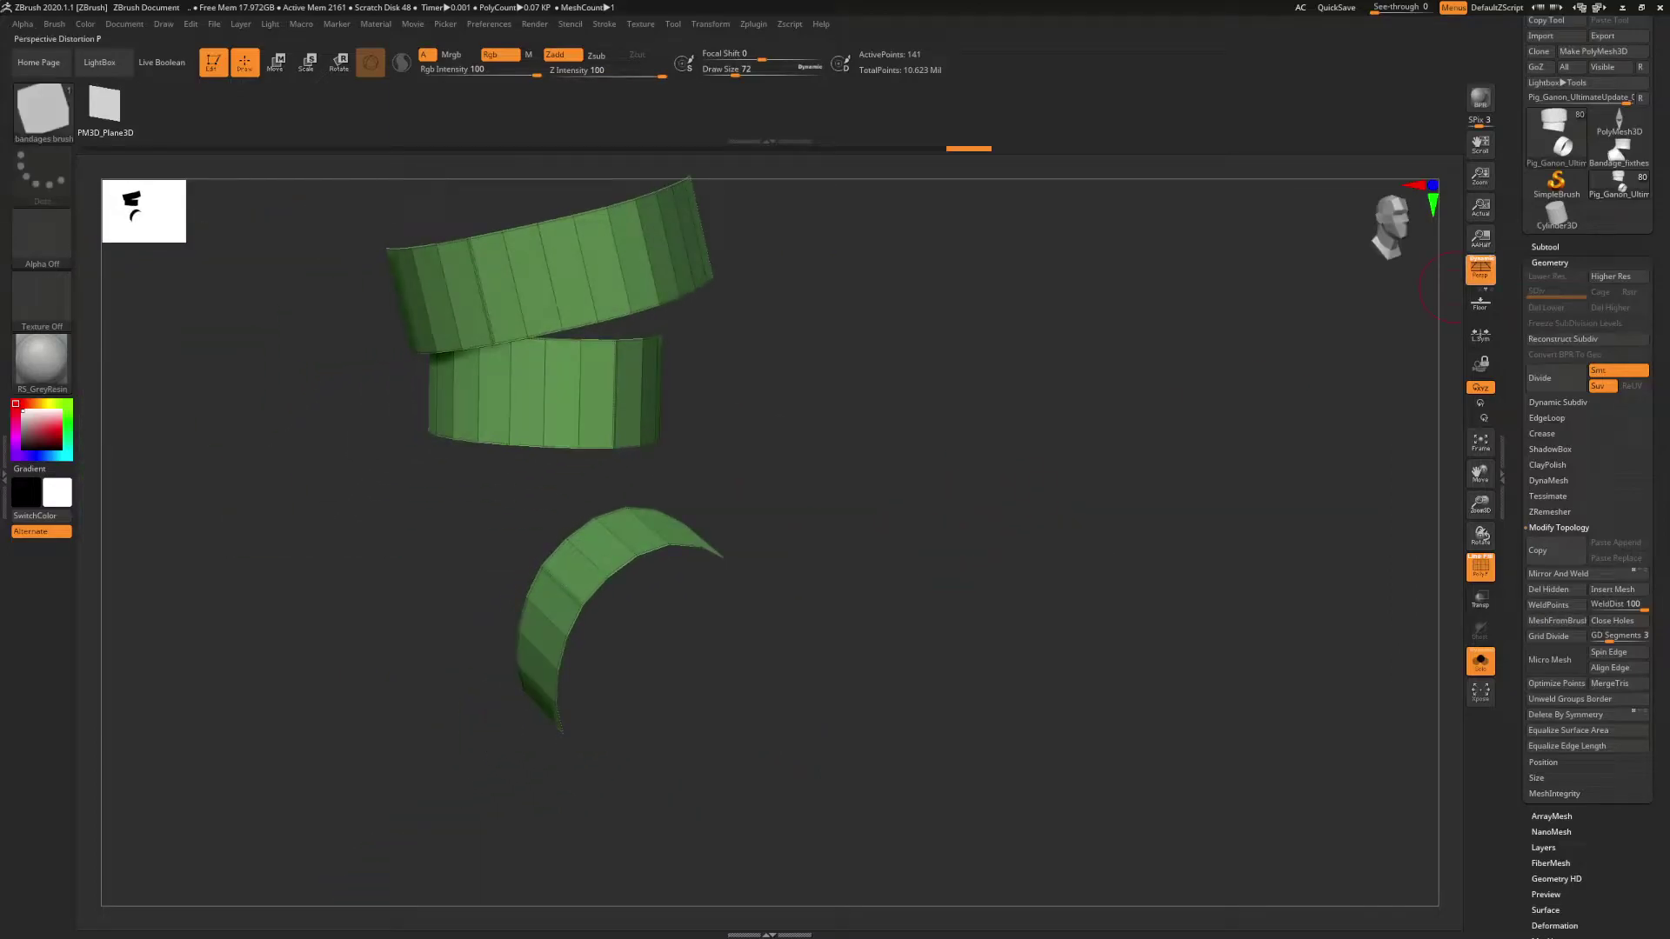
- Auto-group the mesh so that each of the three bandages gets its own polygroup
{"action": "left_click", "coordinate": [1550, 263]}
{"action": "left_click", "coordinate": [1552, 435]}
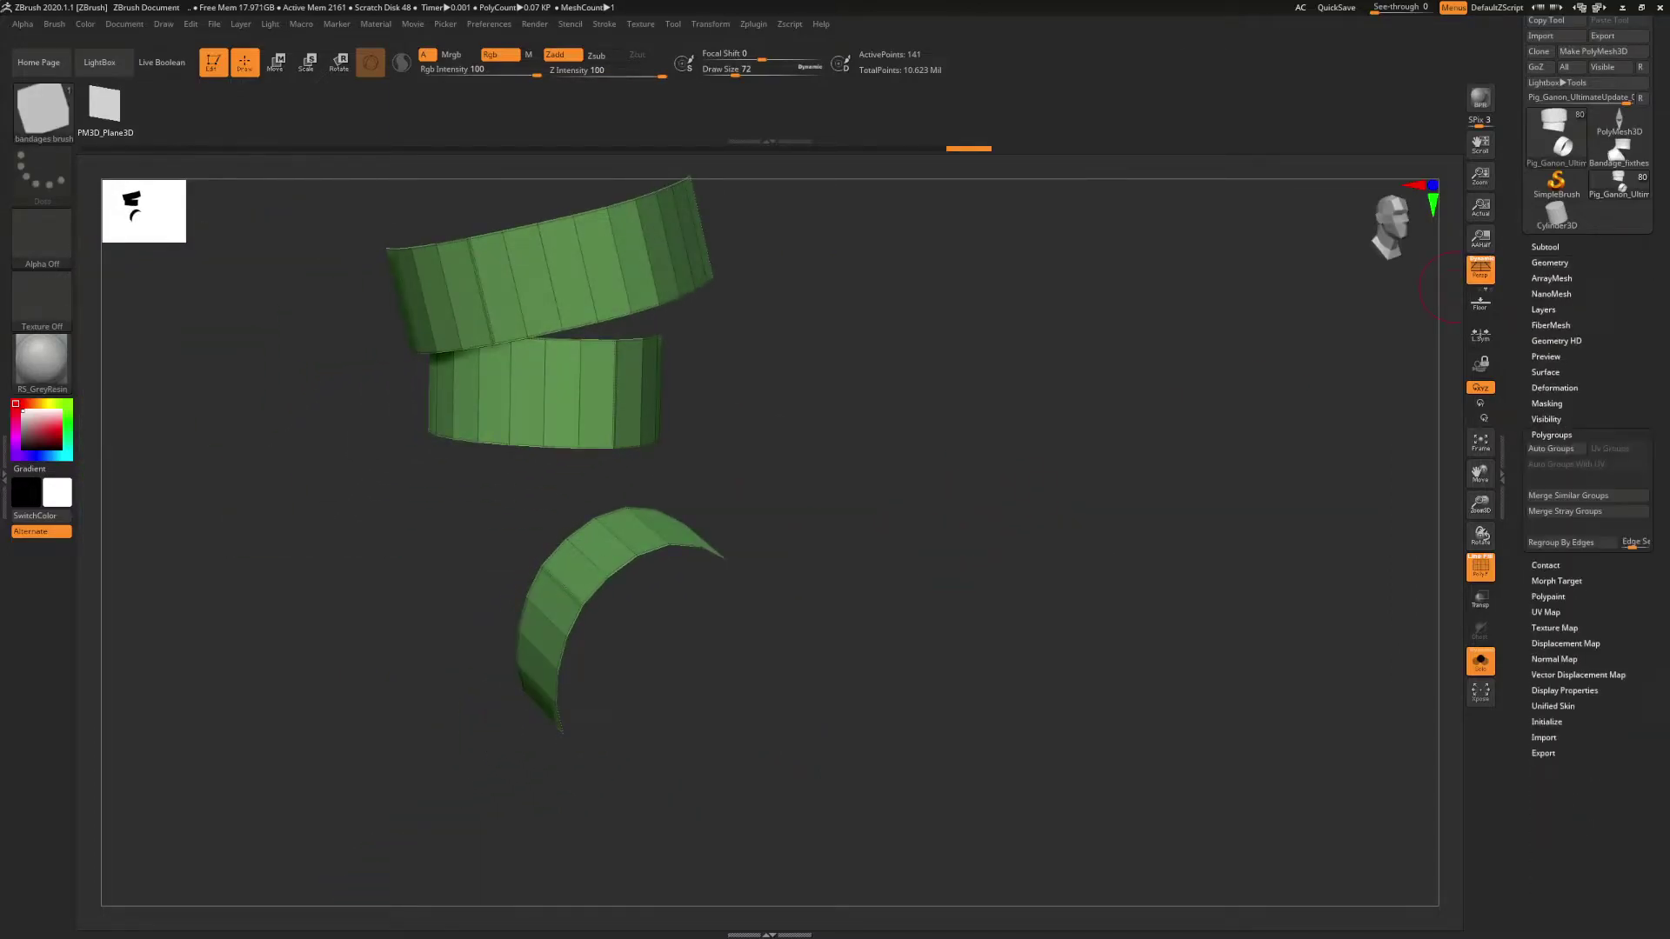
{"action": "left_click", "coordinate": [1552, 448]}
{"action": "right_click_drag", "start_coordinate": [948, 404], "coordinate": [1122, 530], "text": "alt"}
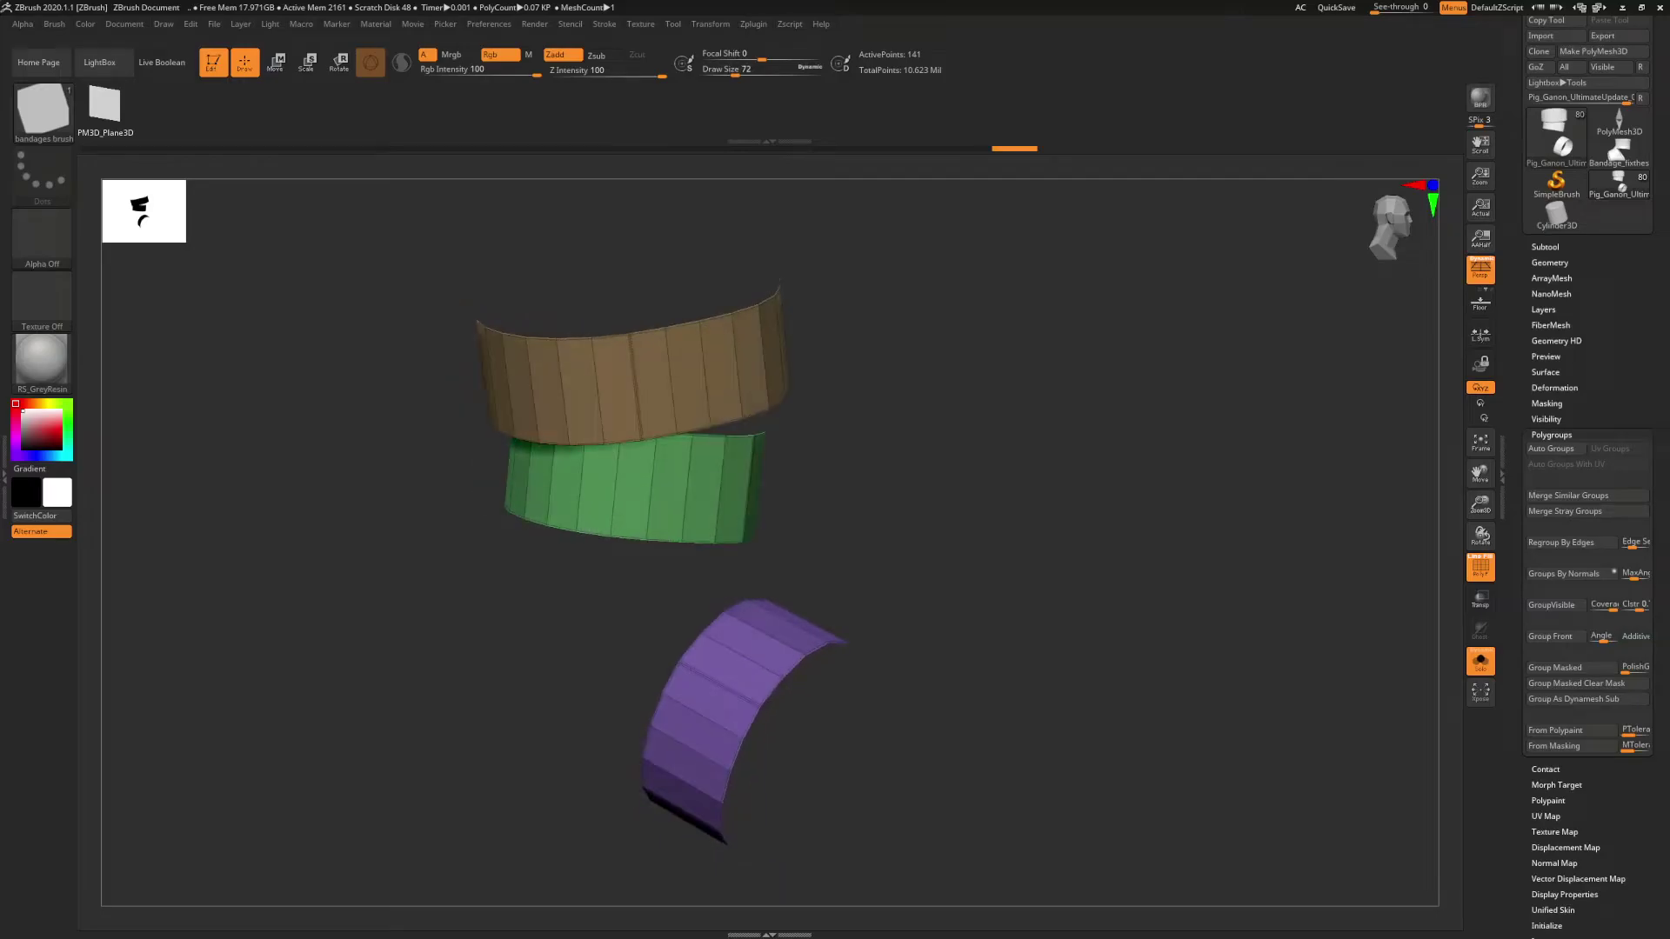
- Insert a lengthwise edge loop through the middle of each of the three bandages with the ZModeler brush
{"action": "right_click_drag", "start_coordinate": [1164, 396], "coordinate": [1196, 401], "text": "alt"}
{"action": "left_click_drag", "start_coordinate": [1392, 296], "coordinate": [1435, 304]}
{"action": "right_click_drag", "start_coordinate": [1262, 374], "coordinate": [1261, 522]}
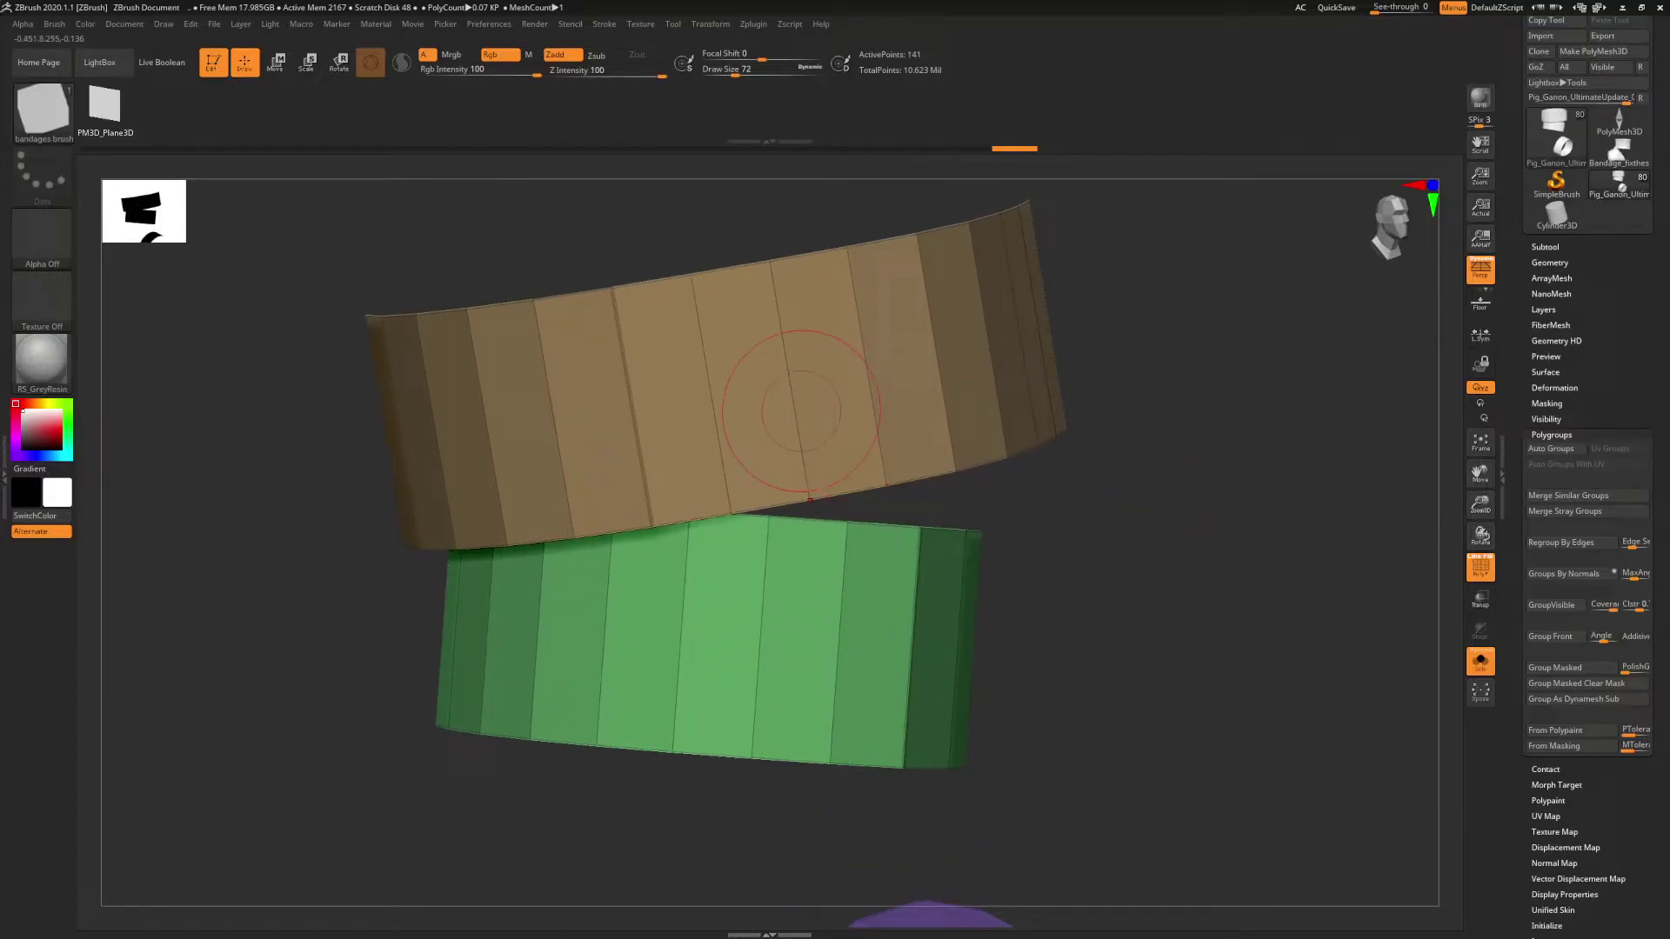
{"action": "key", "text": "b"}
{"action": "key", "text": "m"}
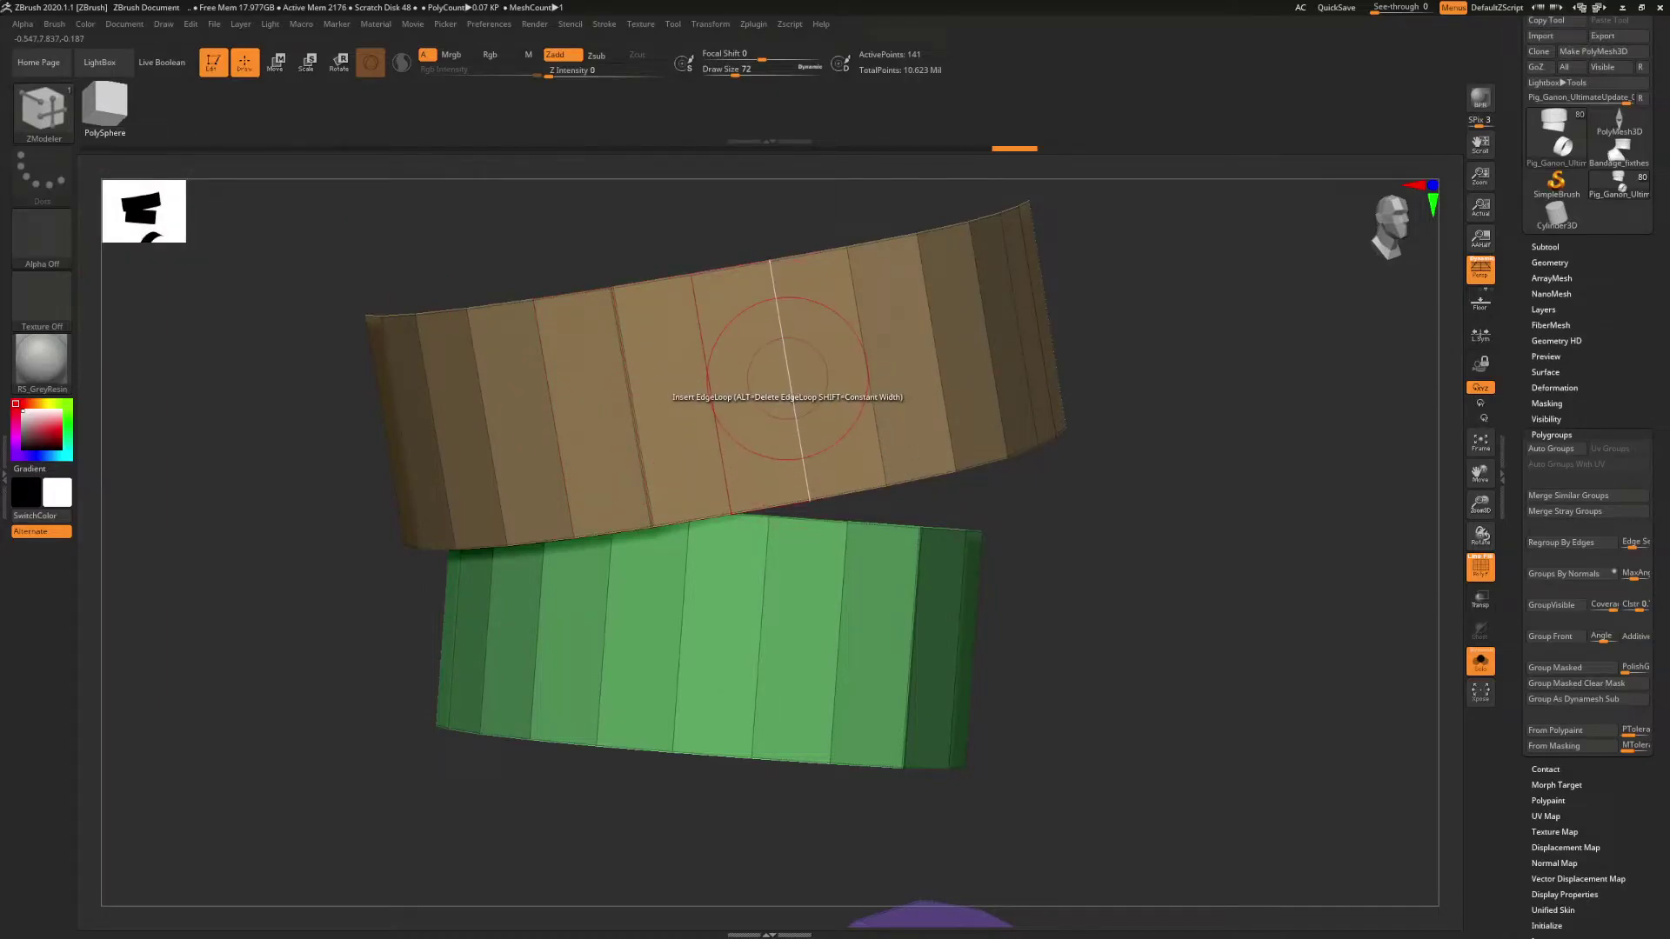
{"action": "left_click", "coordinate": [790, 372]}
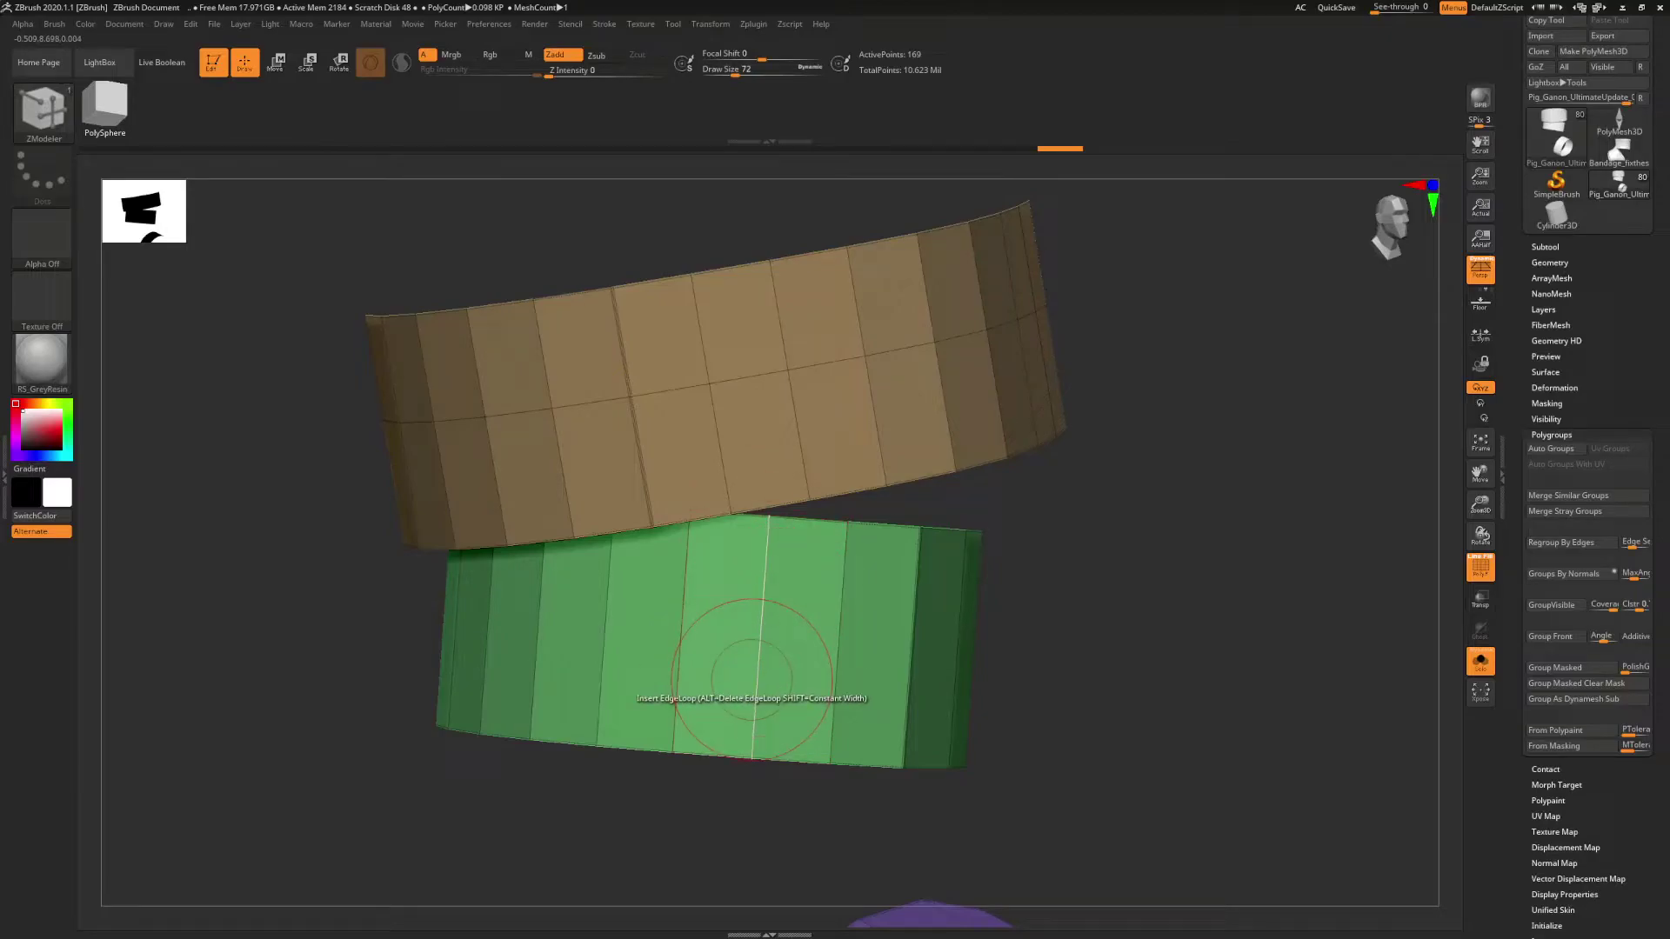
{"action": "left_click", "coordinate": [761, 620]}
{"action": "left_click_drag", "start_coordinate": [762, 620], "coordinate": [759, 641]}
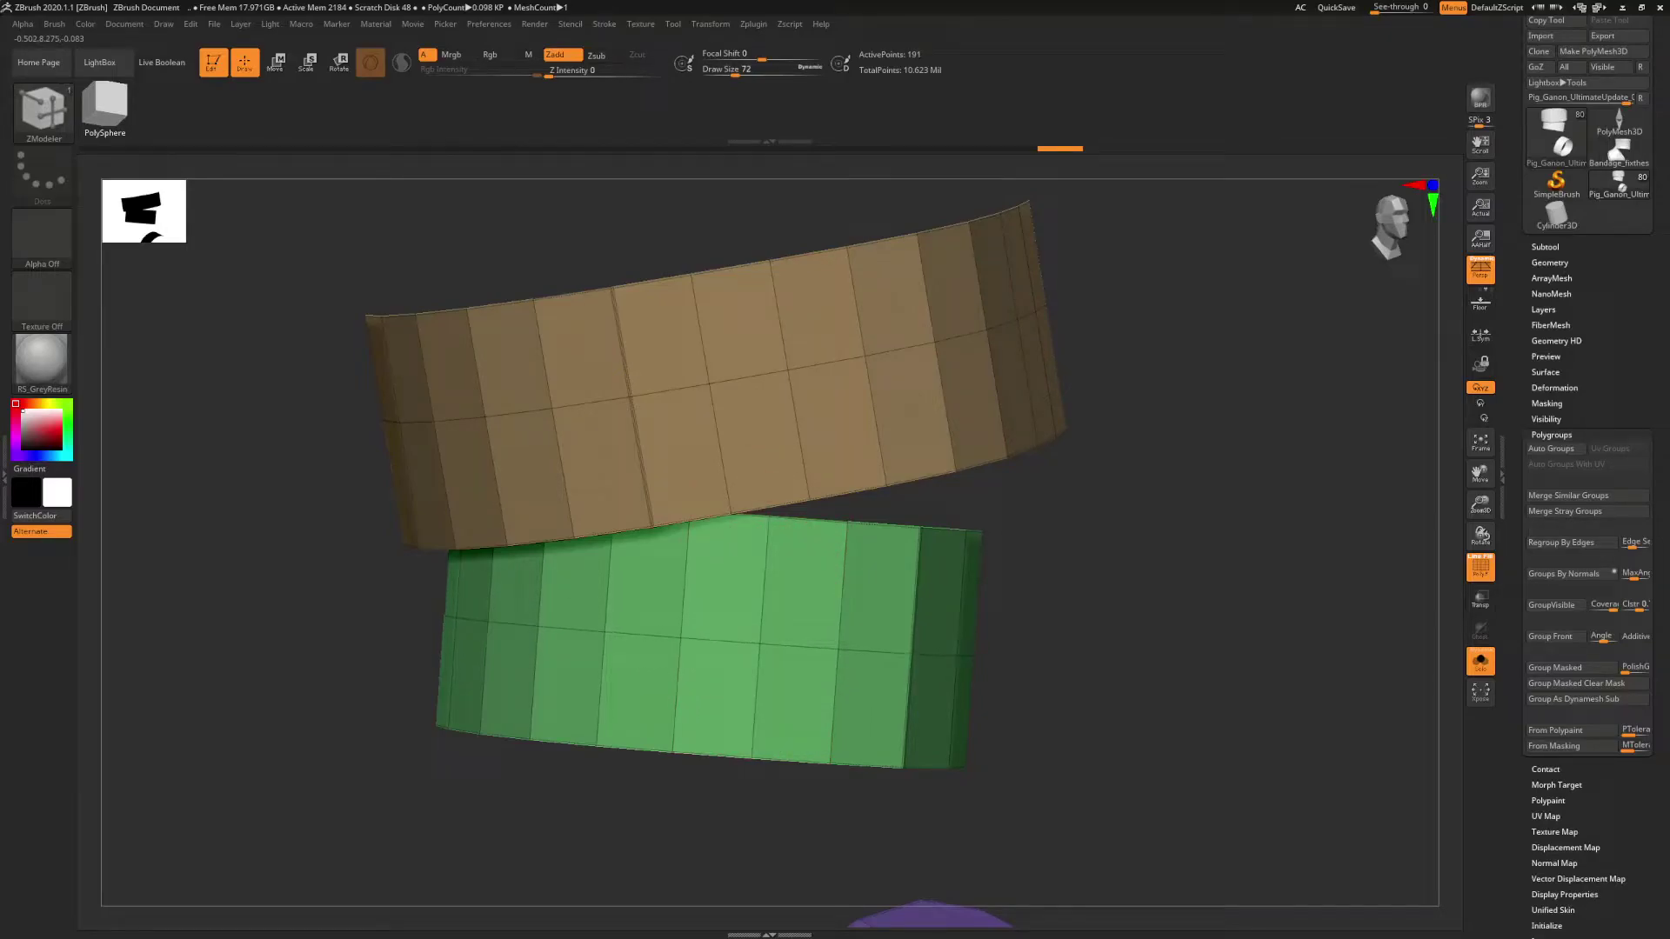
{"action": "left_click_drag", "start_coordinate": [1166, 805], "coordinate": [1096, 279], "text": "alt"}
{"action": "left_click", "coordinate": [842, 492]}
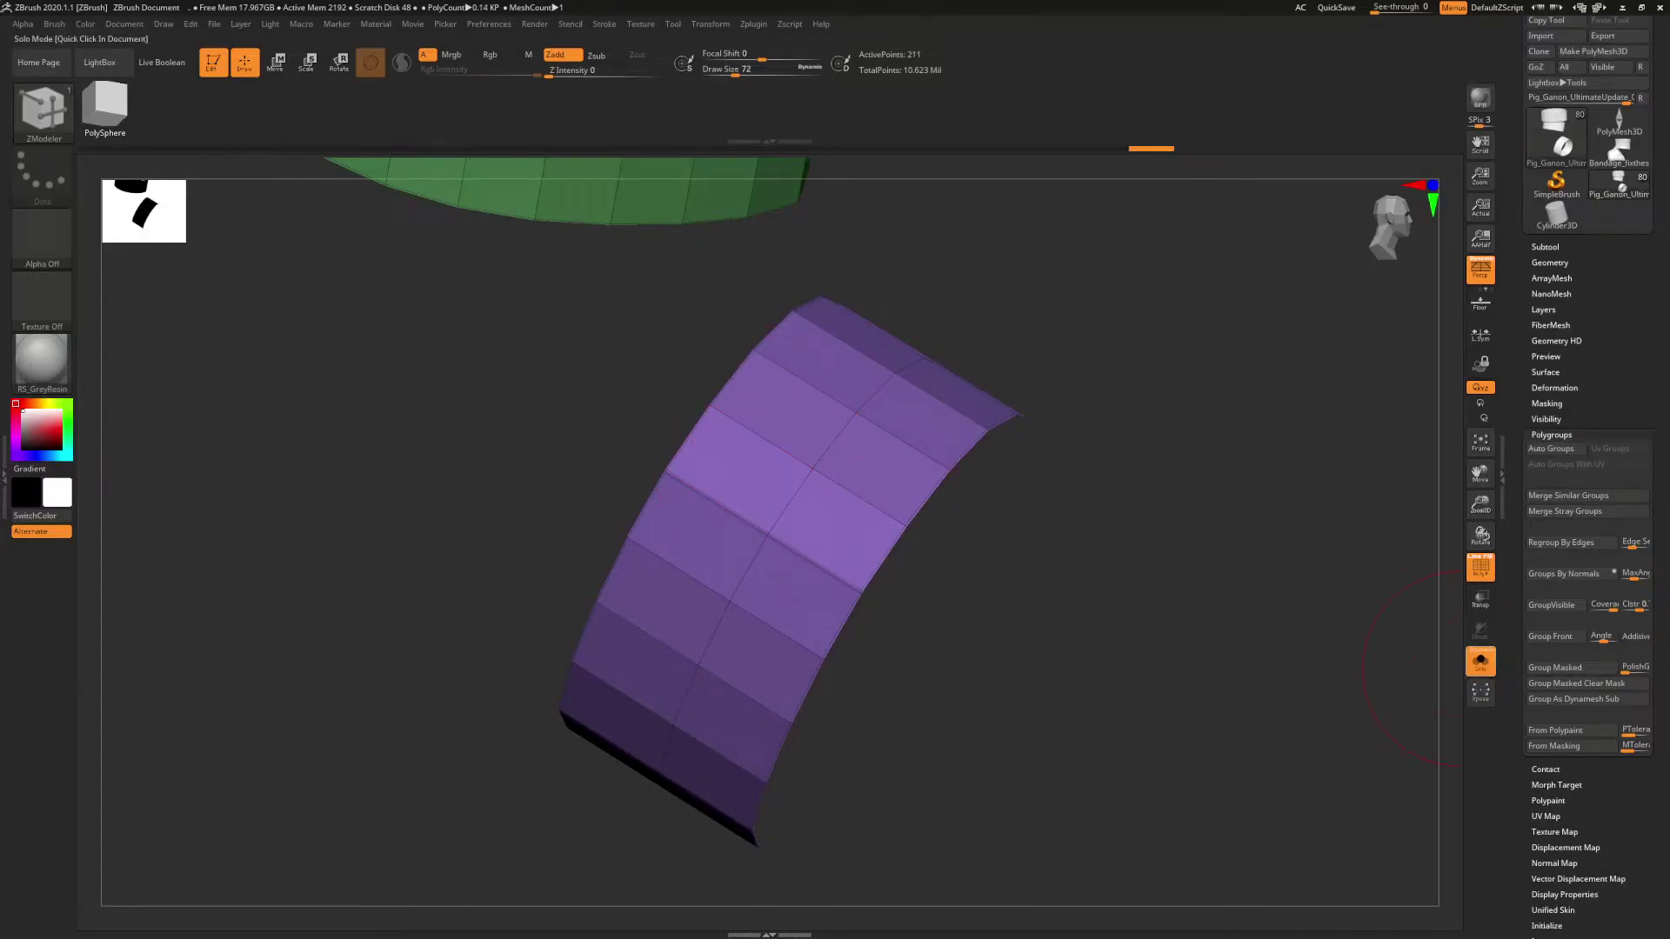
- Turn off solo mode to show the whole legs and make the new bandages the active subtool
{"action": "left_click", "coordinate": [1476, 667]}
{"action": "mouse_move", "coordinate": [497, 865]}
{"action": "right_mouse_down", "text": "ctrl"}
{"action": "mouse_move", "coordinate": [557, 817]}
{"action": "mouse_move", "coordinate": [766, 796]}
{"action": "mouse_move", "coordinate": [417, 818]}
{"action": "mouse_move", "coordinate": [143, 900]}
{"action": "right_mouse_up", "text": "ctrl"}
{"action": "left_click", "coordinate": [1546, 247]}
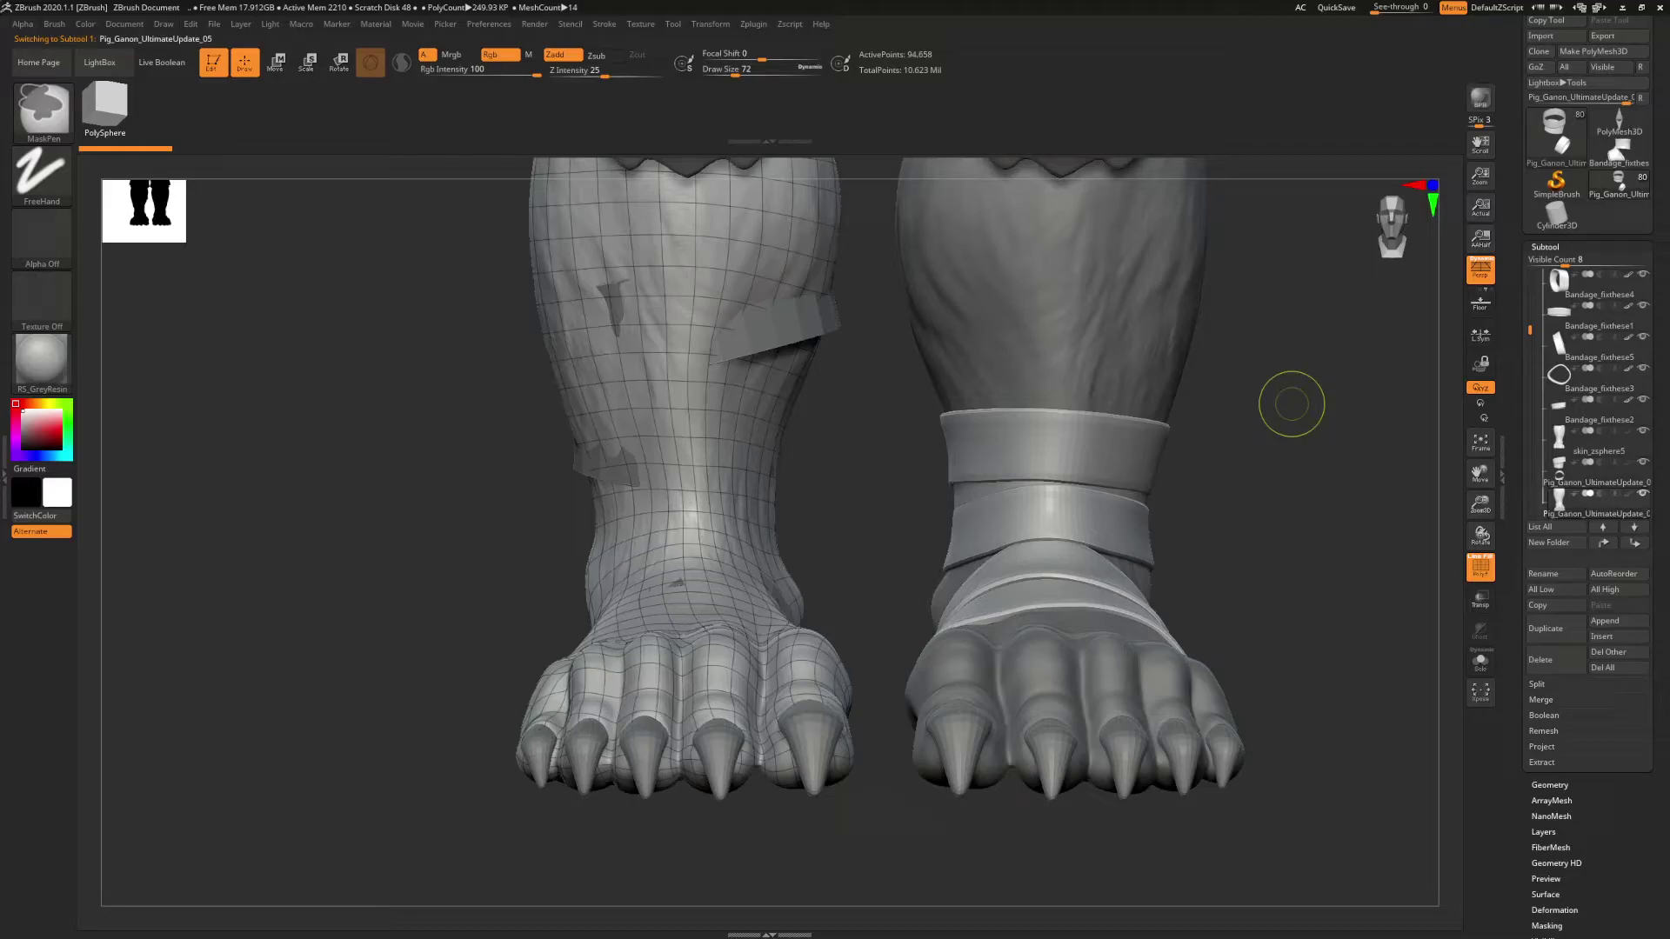
{"action": "left_click", "coordinate": [1595, 474]}
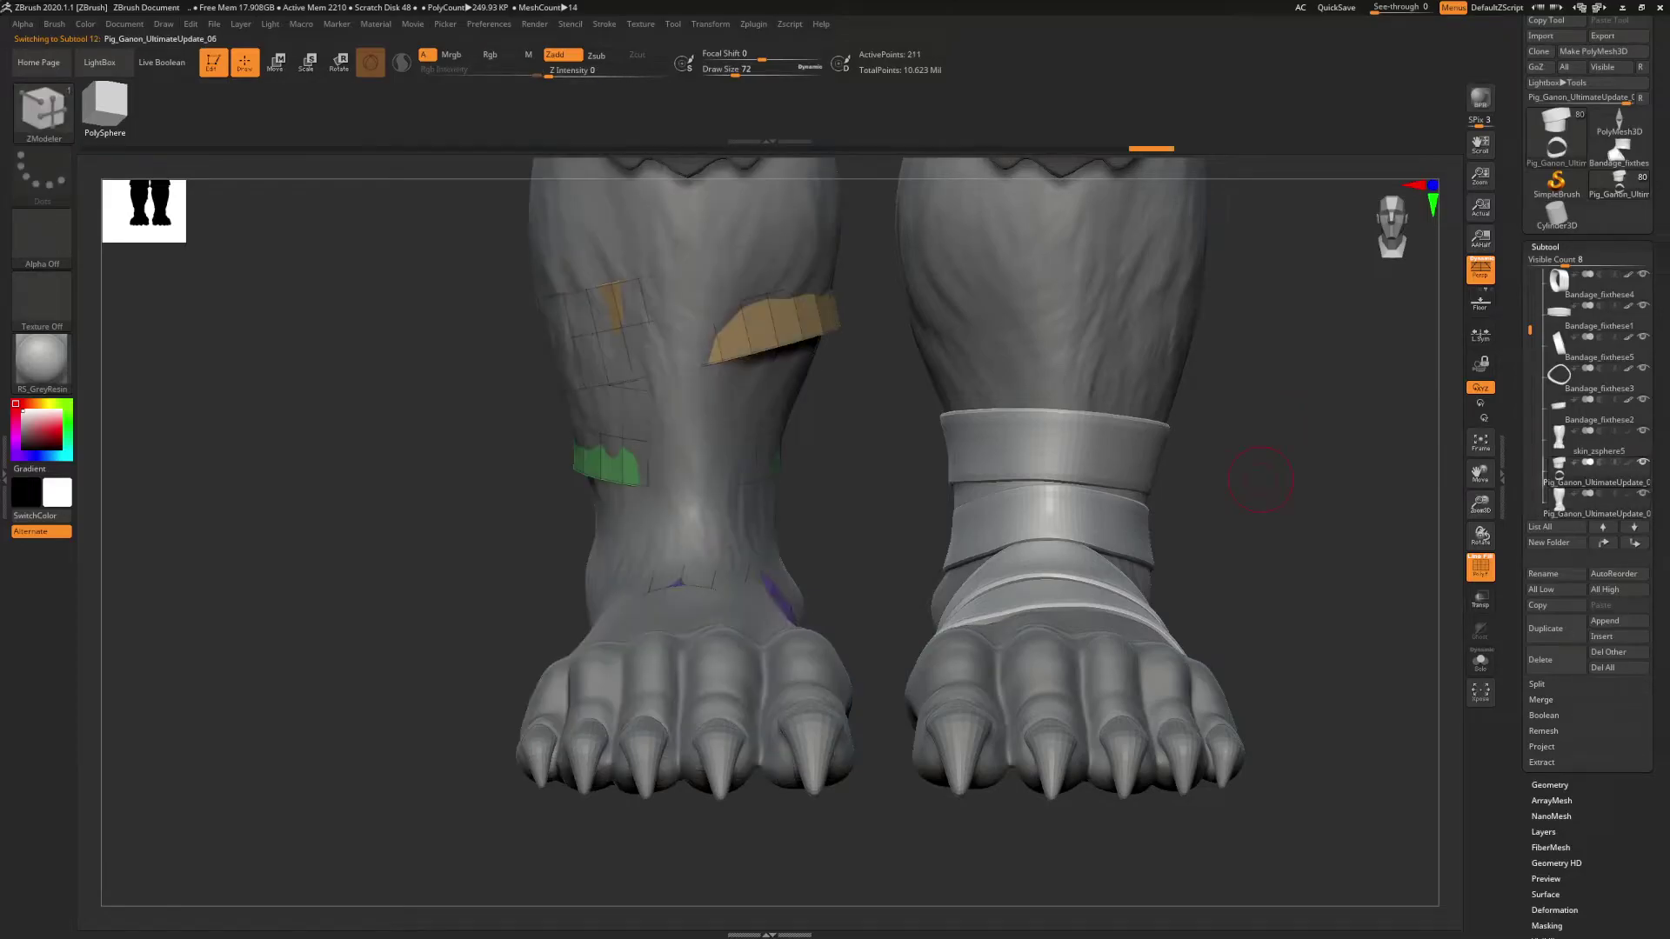
{"action": "left_click_drag", "start_coordinate": [870, 487], "coordinate": [843, 511], "text": "alt"}
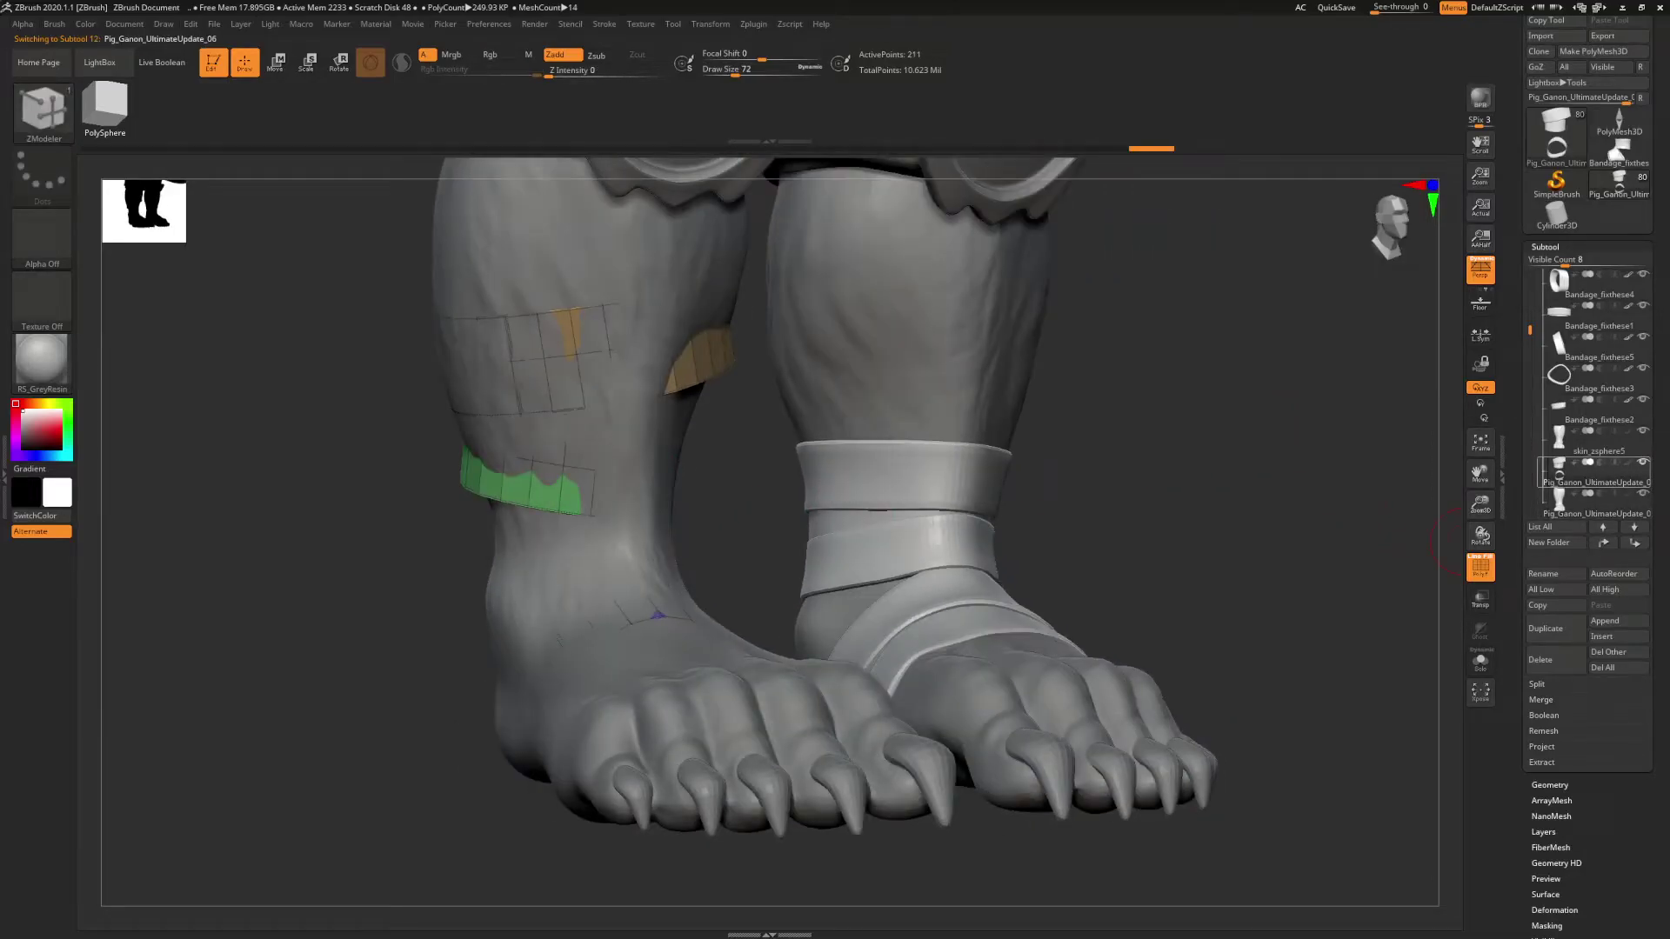
- Project all of the bandages onto the leg with a projection distance of 0.37406
{"action": "scroll", "coordinate": [1596, 445], "scroll_direction": "down", "scroll_amount": 2}
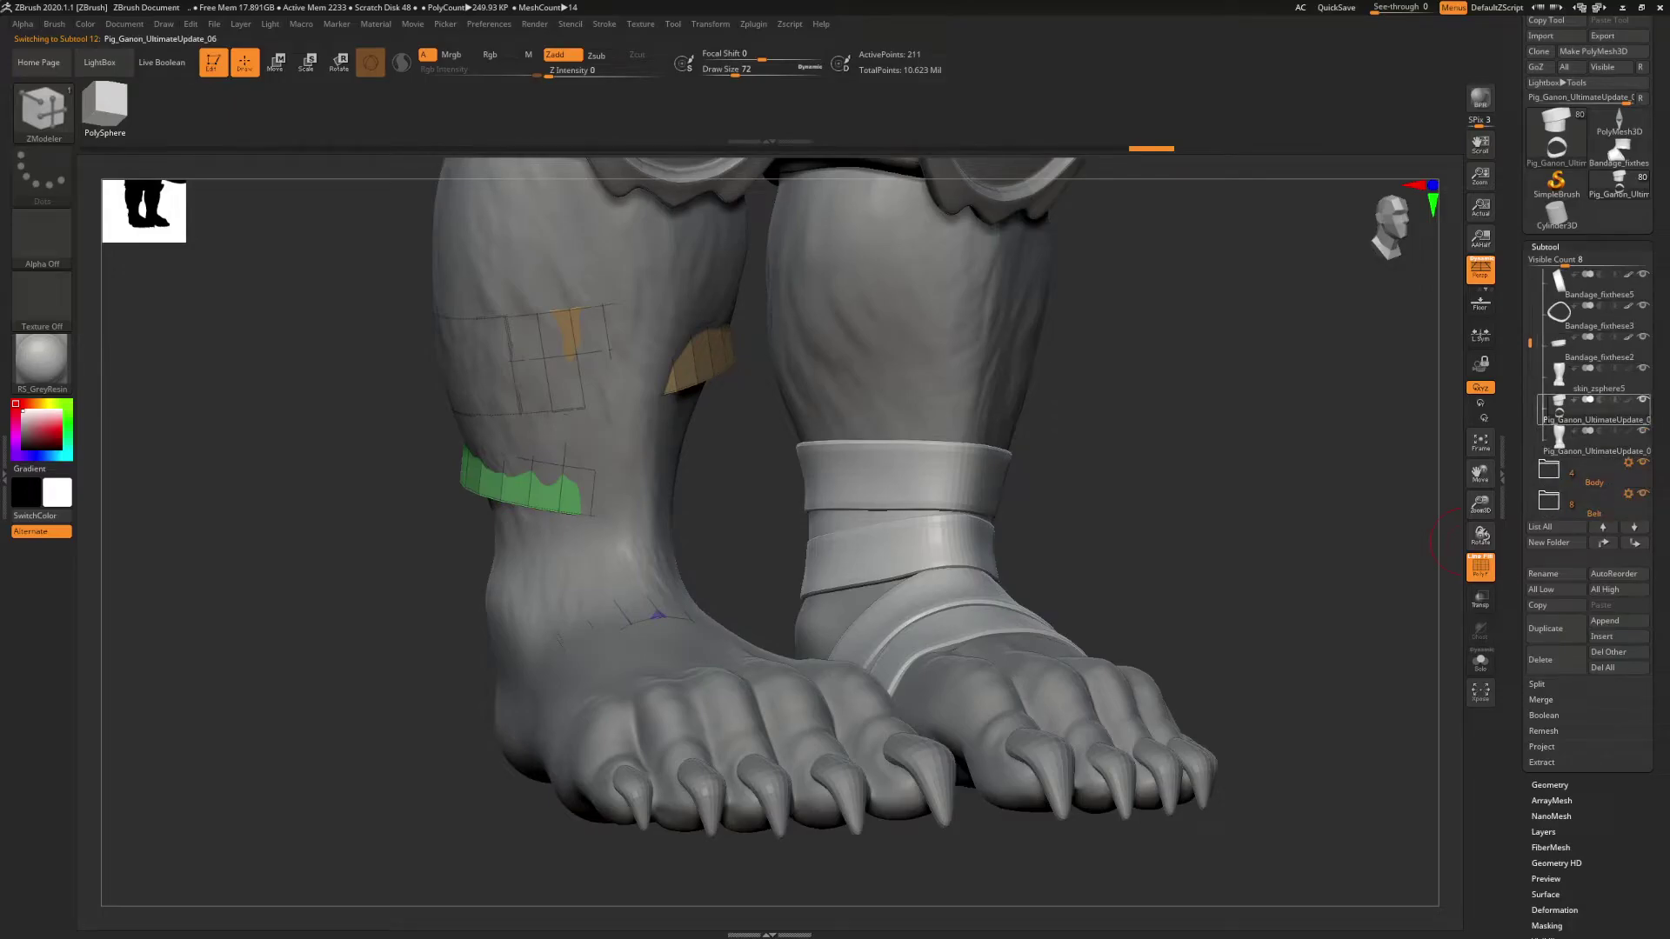
{"action": "mouse_move", "coordinate": [1596, 413]}
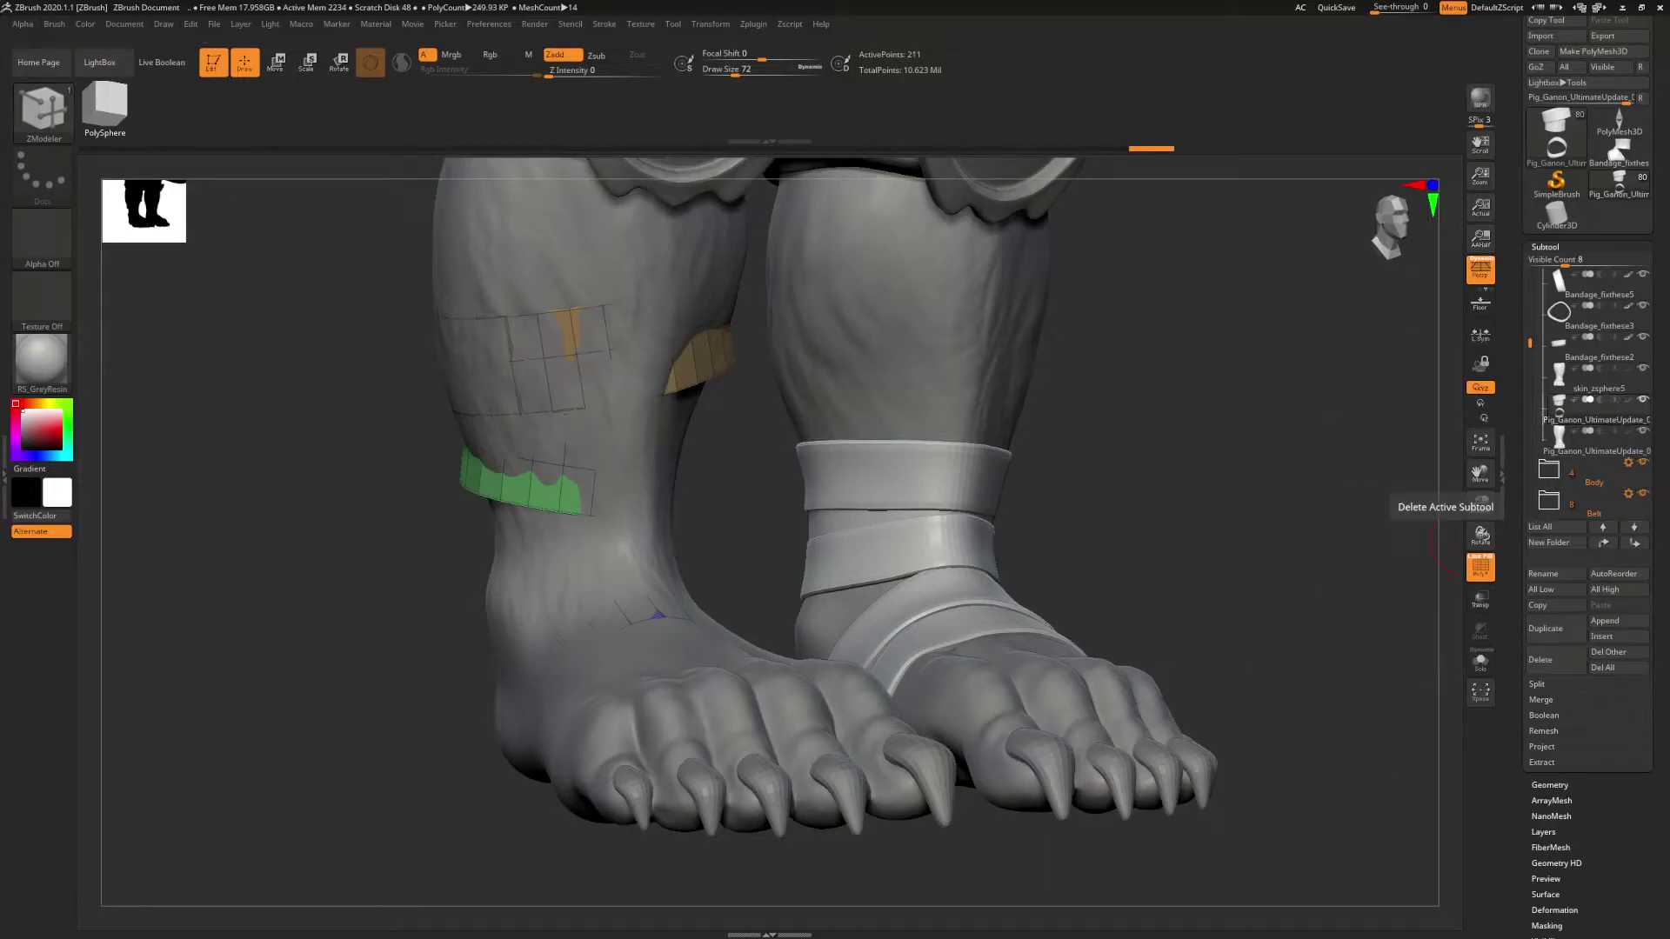
{"action": "left_click", "coordinate": [1542, 747]}
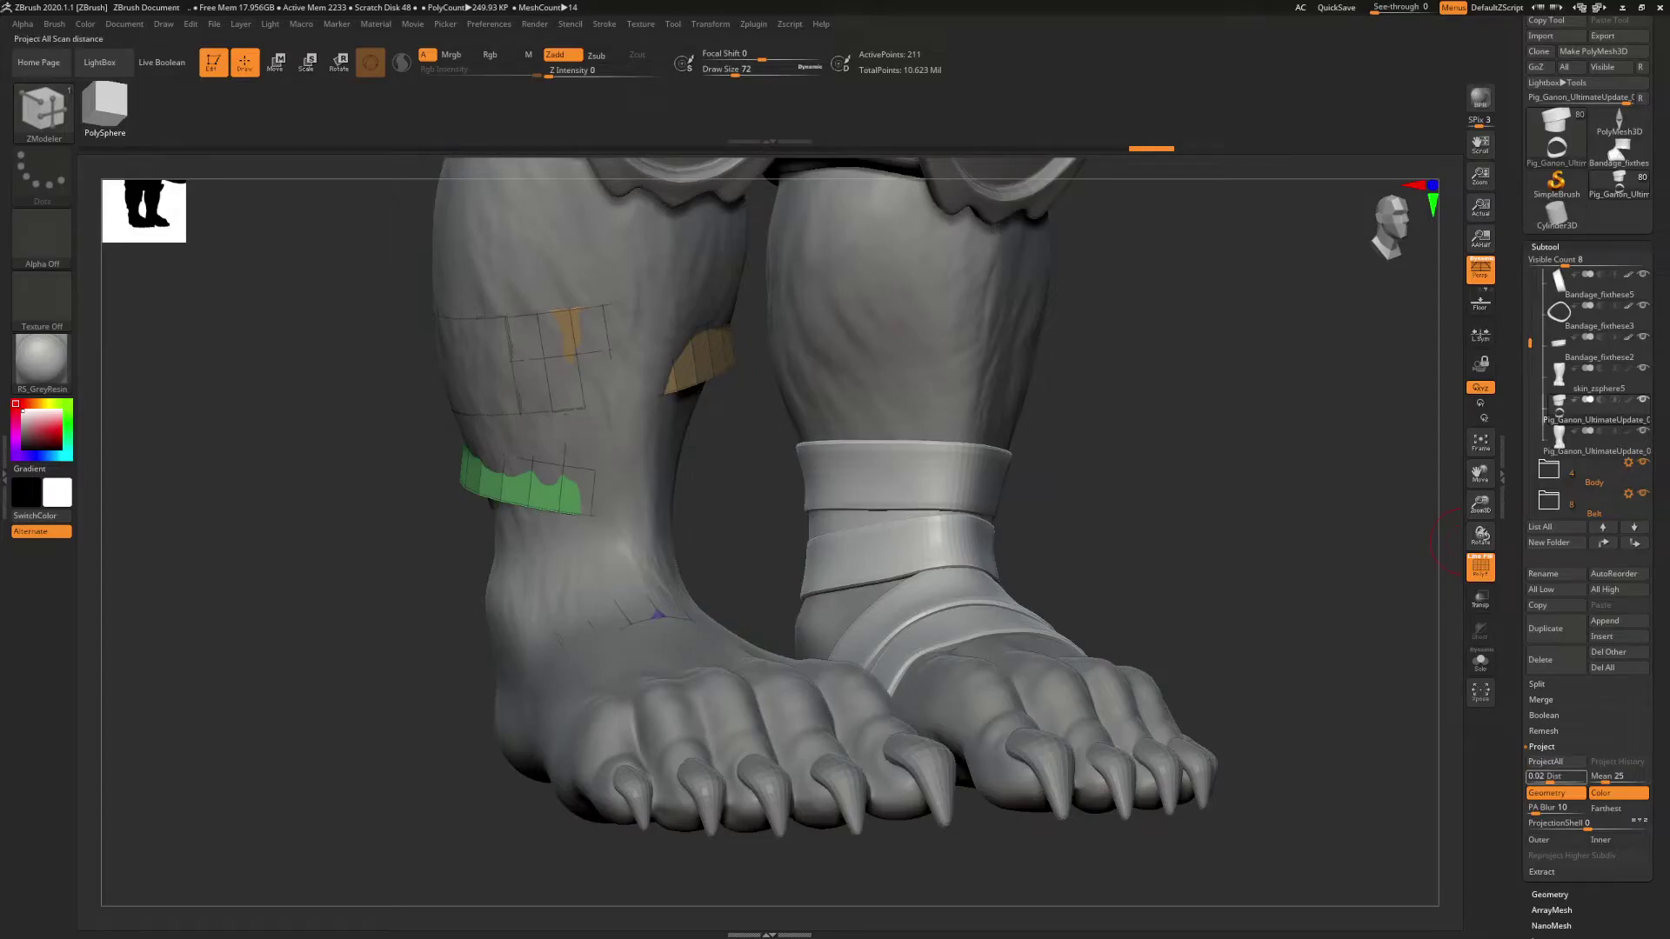
{"action": "left_click_drag", "start_coordinate": [1550, 779], "coordinate": [1571, 777]}
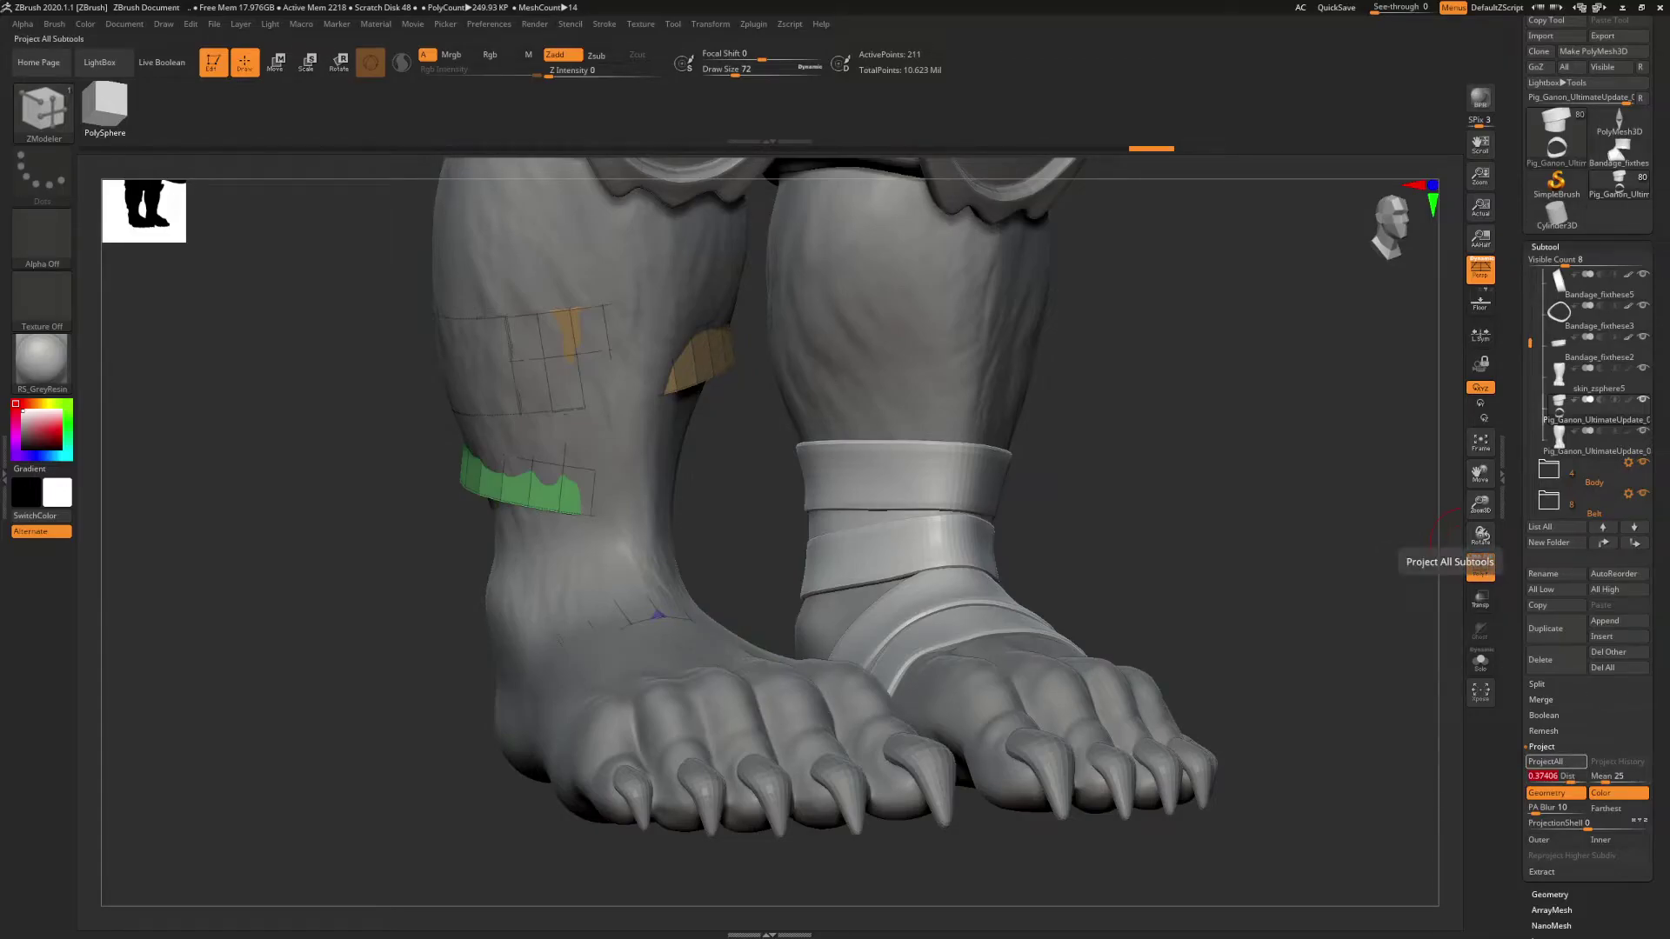
{"action": "left_click", "coordinate": [1553, 762]}
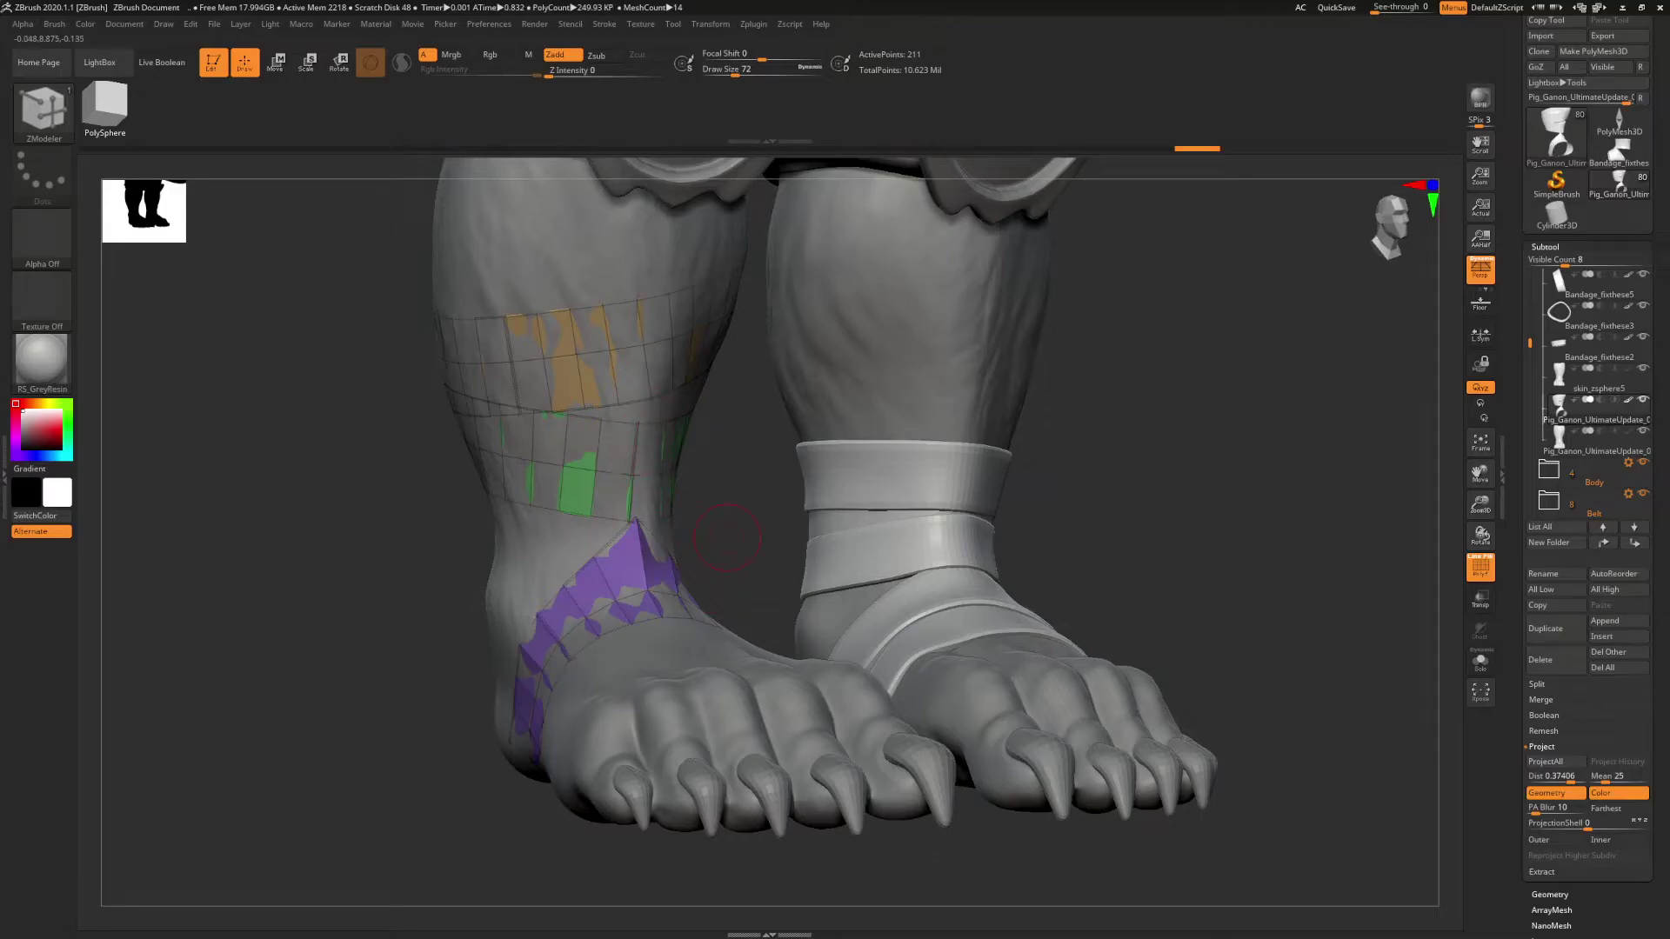
- Undo the stray stroke, choose the Move brush, and inspect the projected bandages alone and together with the leg
{"action": "mouse_move", "coordinate": [710, 551]}
{"action": "left_mouse_down"}
{"action": "mouse_move", "coordinate": [826, 532]}
{"action": "mouse_move", "coordinate": [723, 528]}
{"action": "left_mouse_up"}
{"action": "key", "text": "ctrl+z"}
{"action": "right_click_drag", "start_coordinate": [723, 528], "coordinate": [1218, 643]}
{"action": "left_click", "coordinate": [1481, 691]}
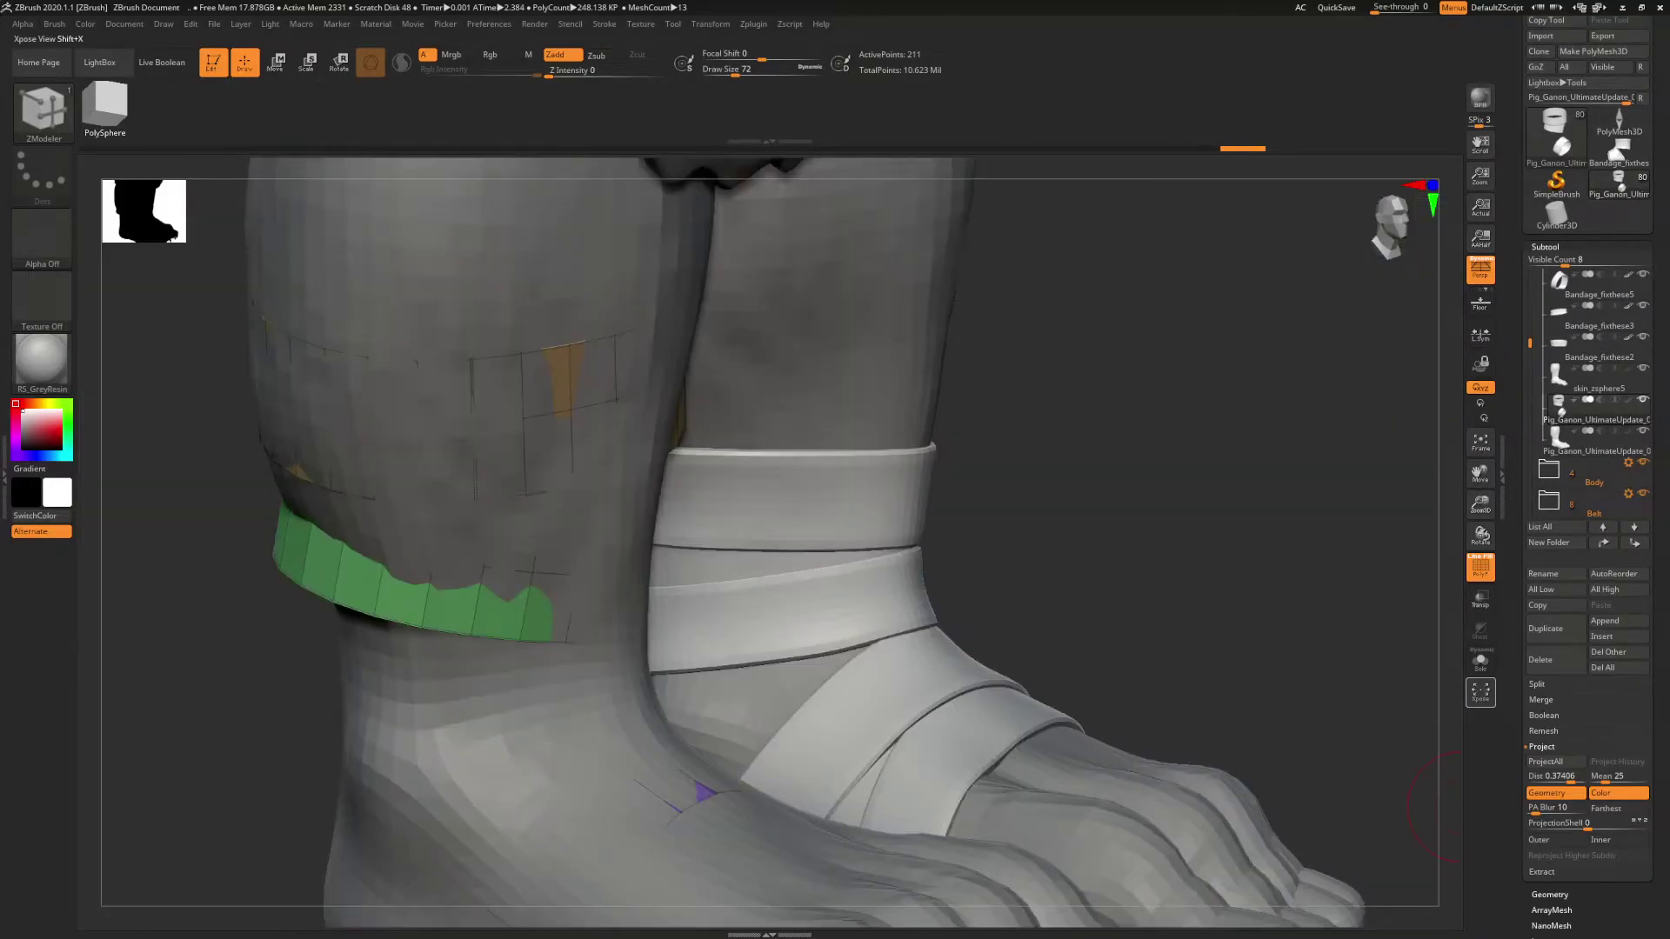
{"action": "key", "text": "b"}
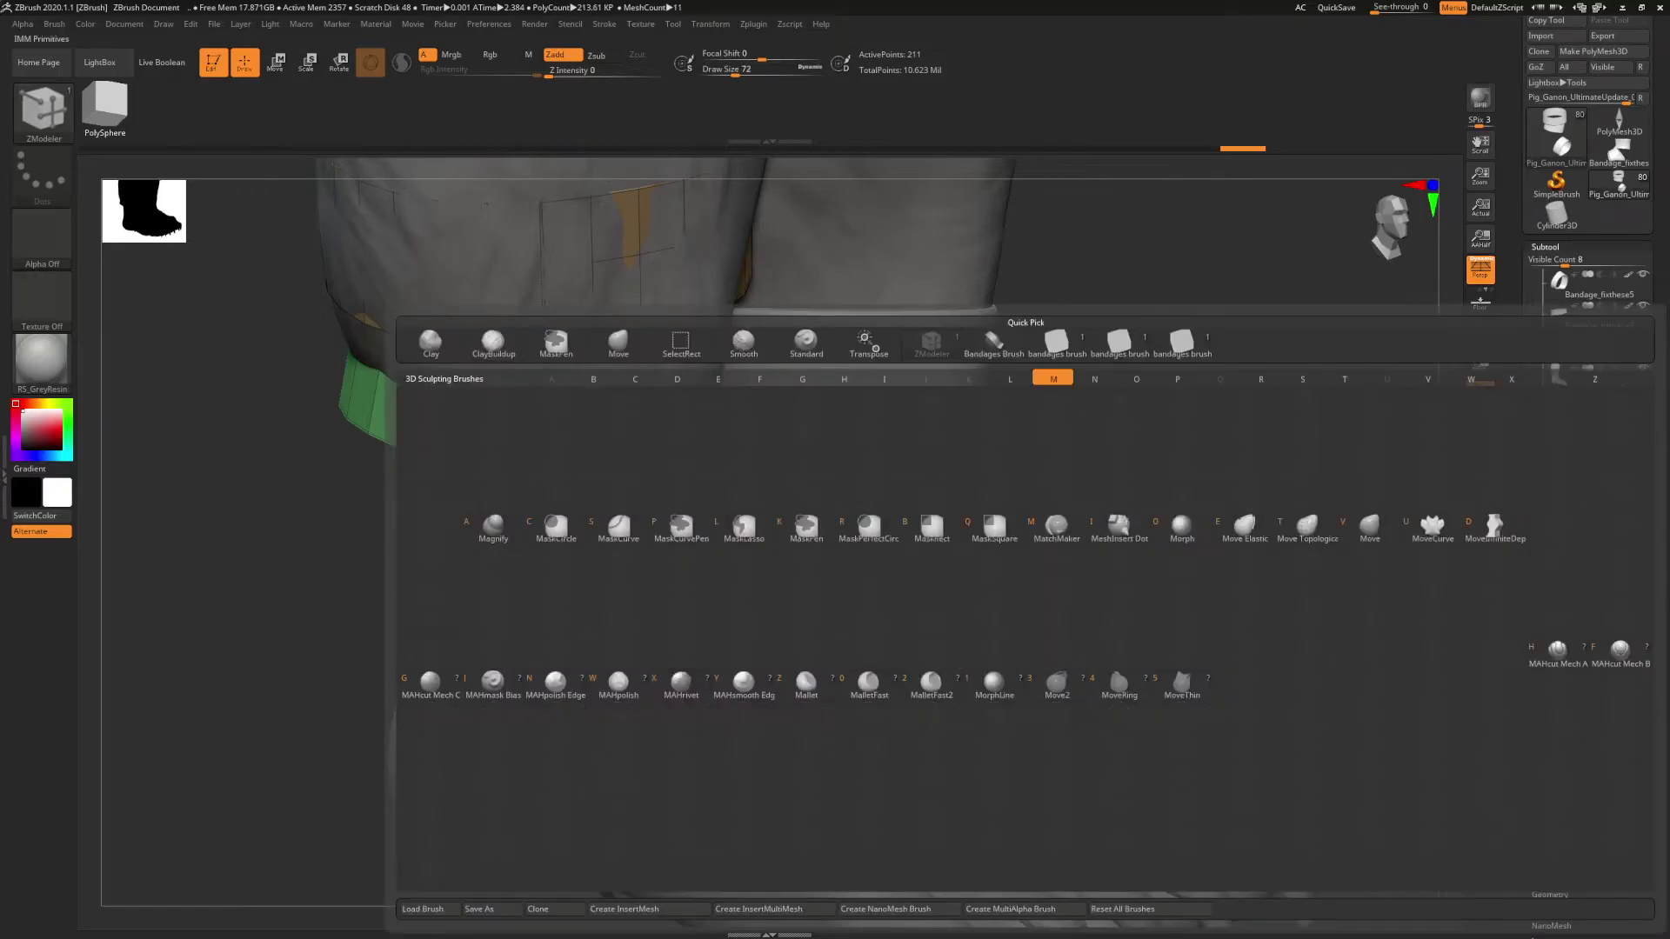
{"action": "key", "text": "m"}
{"action": "key", "text": "v"}
{"action": "left_click", "coordinate": [1481, 661]}
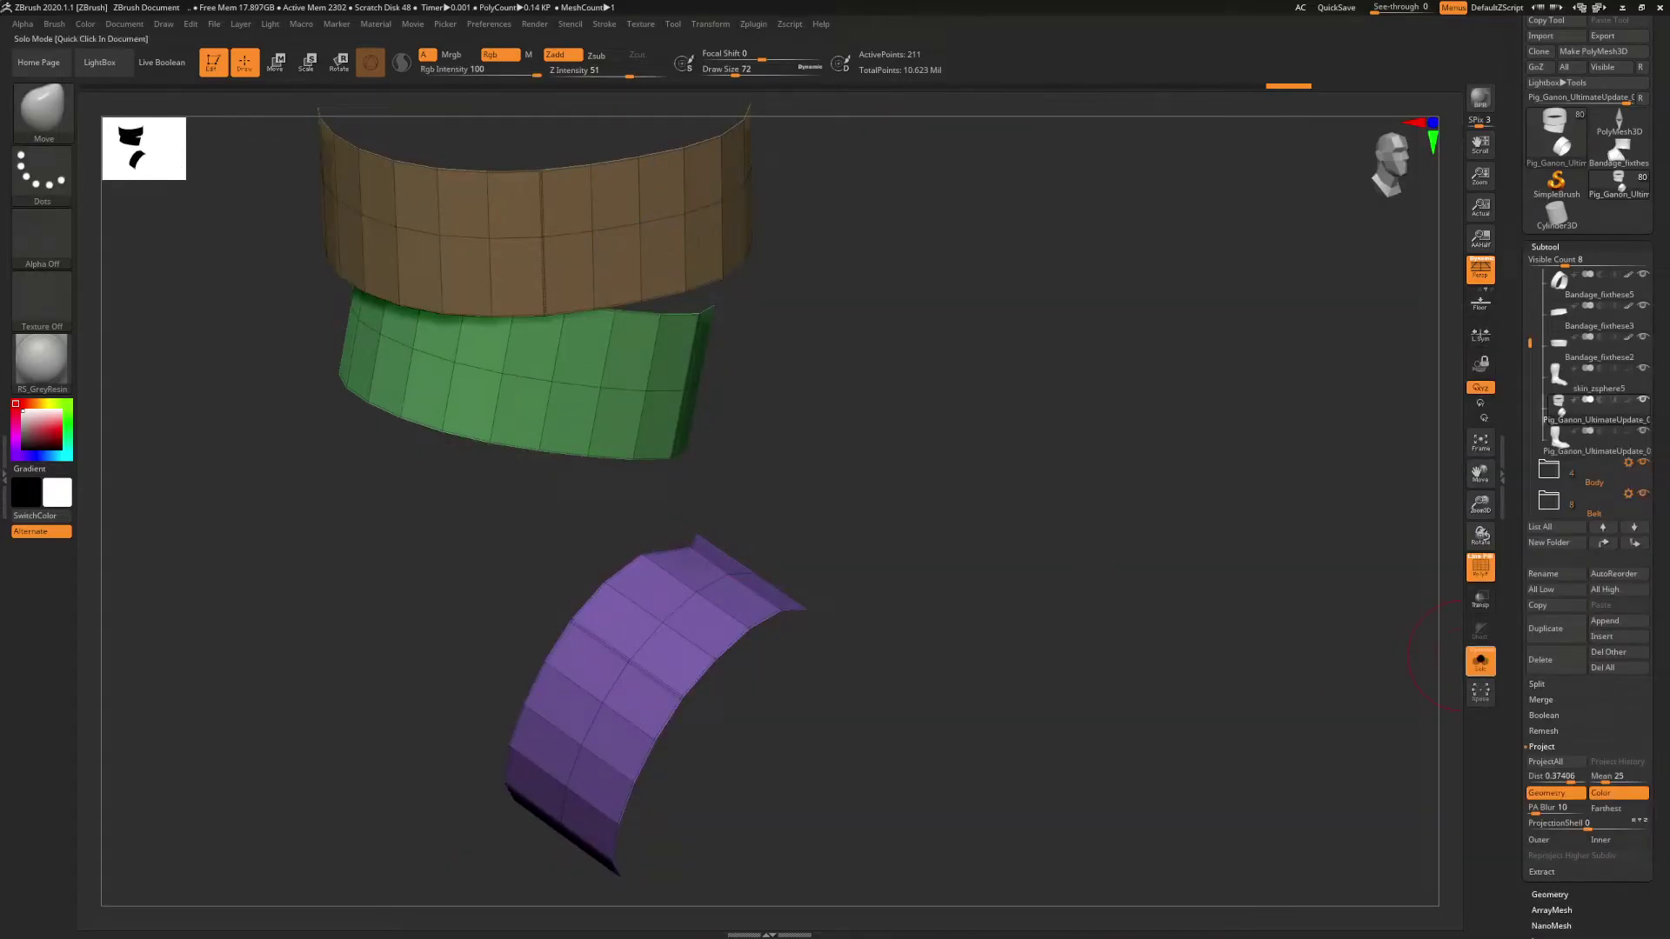
{"action": "left_click", "coordinate": [1481, 661]}
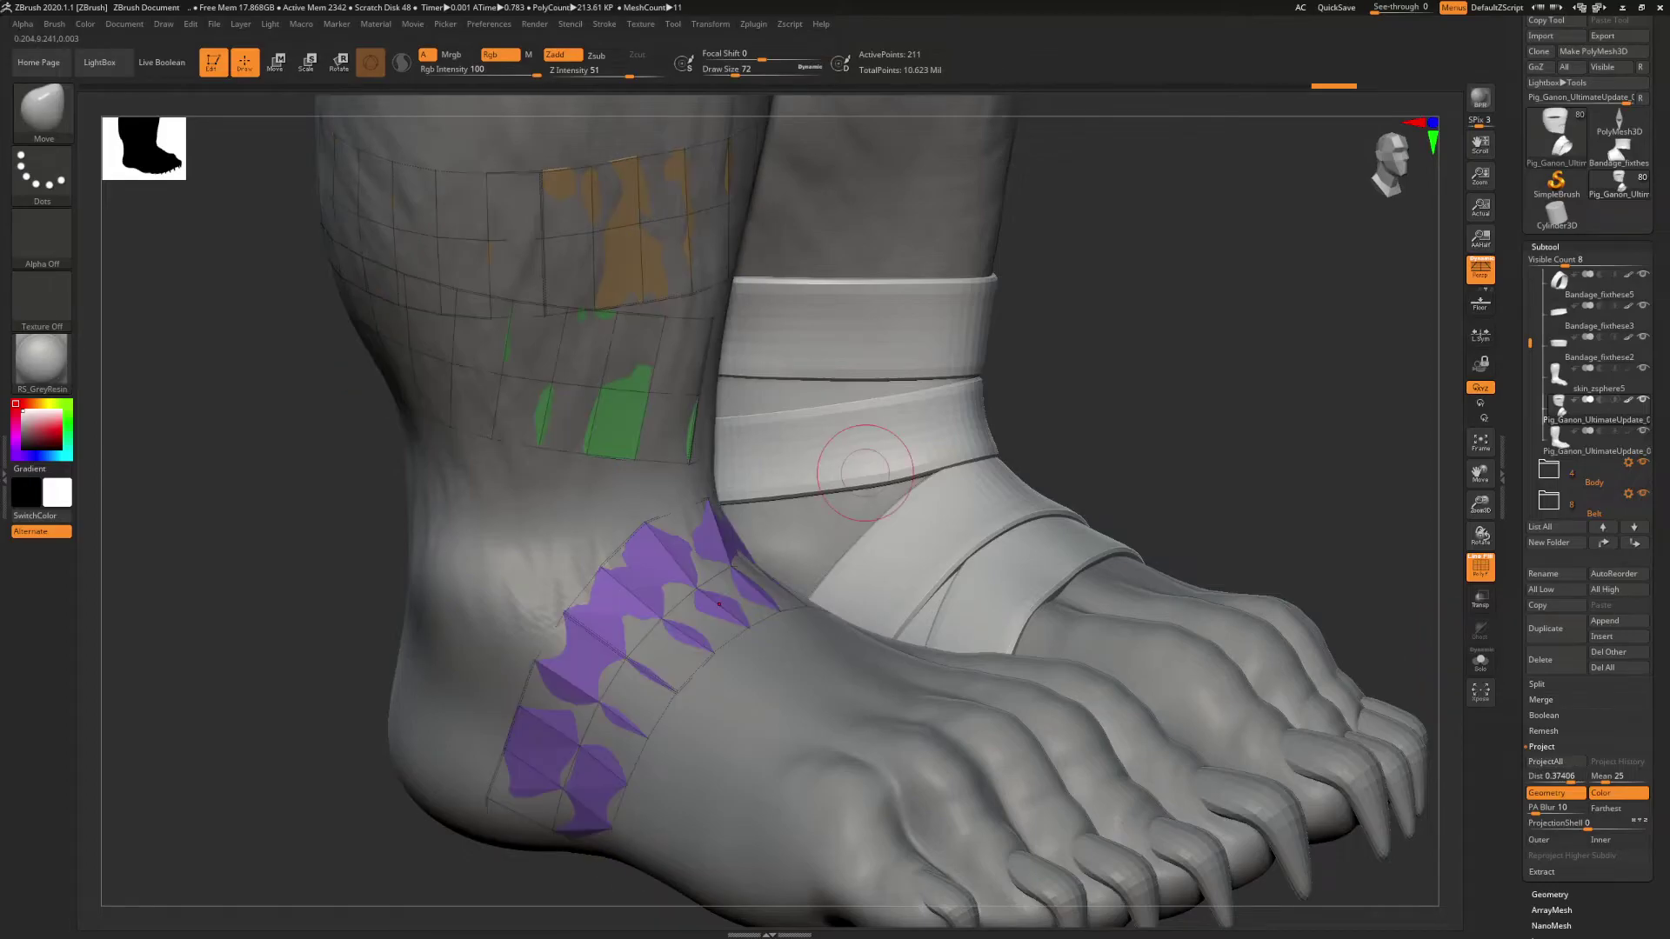
- Try a negative Inflate deformation on the projected bandages
{"action": "mouse_move", "coordinate": [1117, 396]}
{"action": "left_mouse_down"}
{"action": "mouse_move", "coordinate": [1026, 399]}
{"action": "mouse_move", "coordinate": [1148, 400]}
{"action": "left_mouse_up"}
{"action": "right_click_drag", "start_coordinate": [1149, 400], "coordinate": [1139, 327], "text": "ctrl"}
{"action": "mouse_move", "coordinate": [1139, 326]}
{"action": "right_mouse_down"}
{"action": "mouse_move", "coordinate": [1009, 322]}
{"action": "mouse_move", "coordinate": [1200, 334]}
{"action": "right_mouse_up"}
{"action": "mouse_move", "coordinate": [1331, 361]}
{"action": "right_mouse_down"}
{"action": "mouse_move", "coordinate": [1227, 376]}
{"action": "mouse_move", "coordinate": [1228, 435]}
{"action": "mouse_move", "coordinate": [1261, 435]}
{"action": "mouse_move", "coordinate": [1270, 470]}
{"action": "right_mouse_up"}
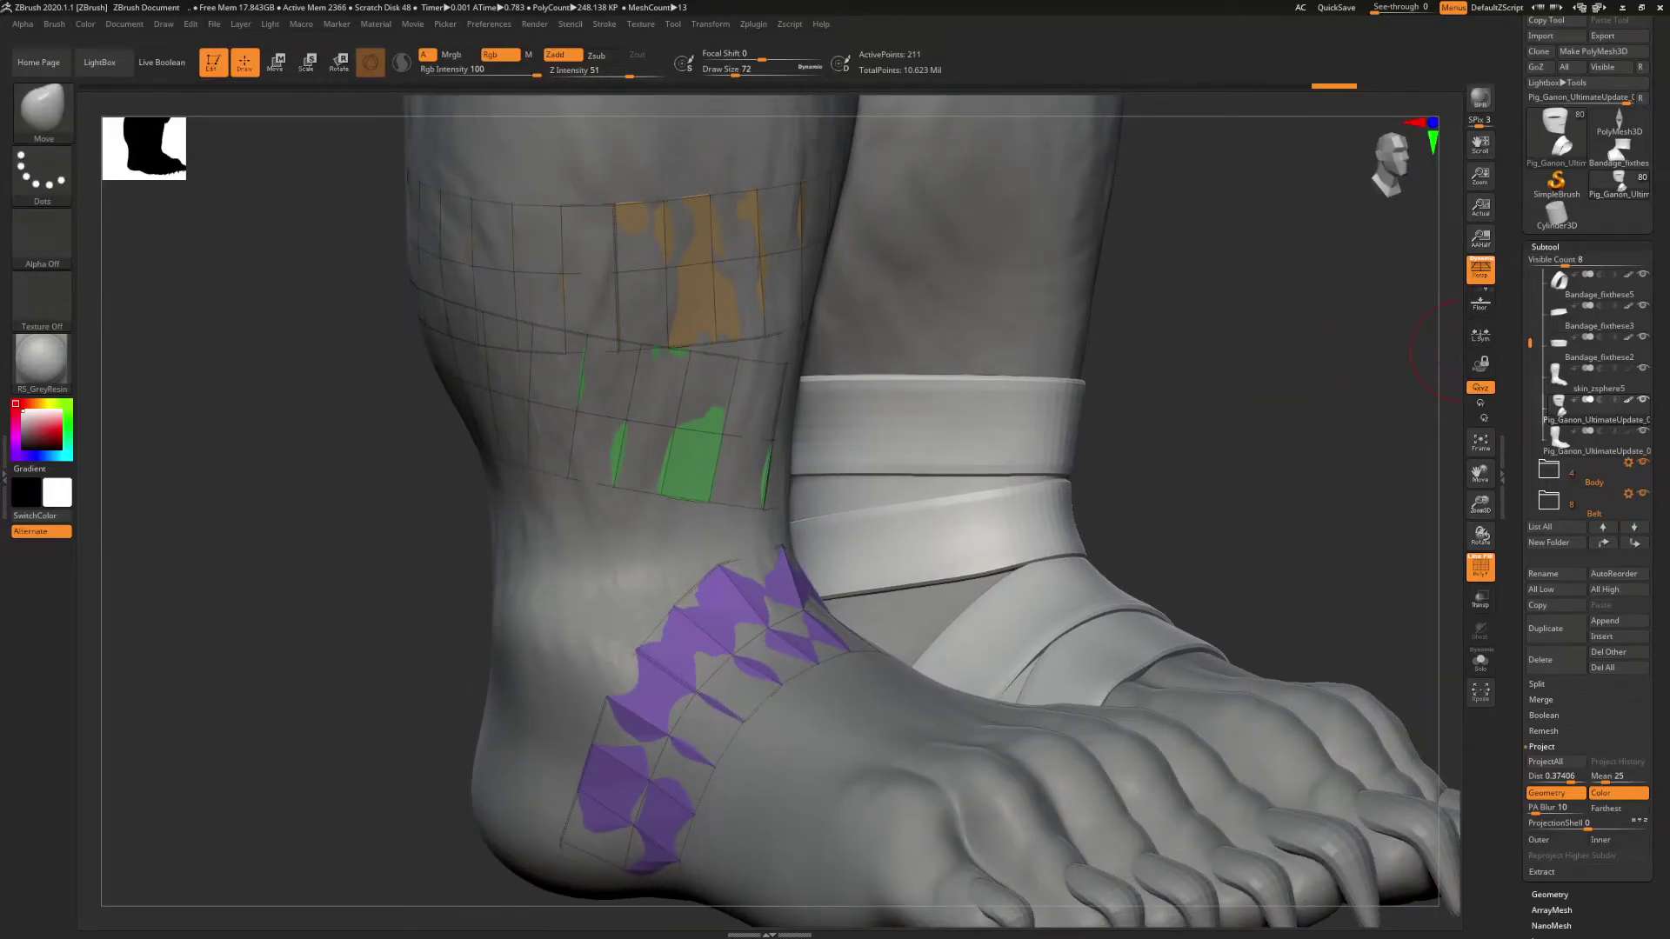
{"action": "left_click", "coordinate": [1545, 247]}
{"action": "right_click_drag", "start_coordinate": [1340, 348], "coordinate": [1318, 374]}
{"action": "left_click", "coordinate": [1555, 388]}
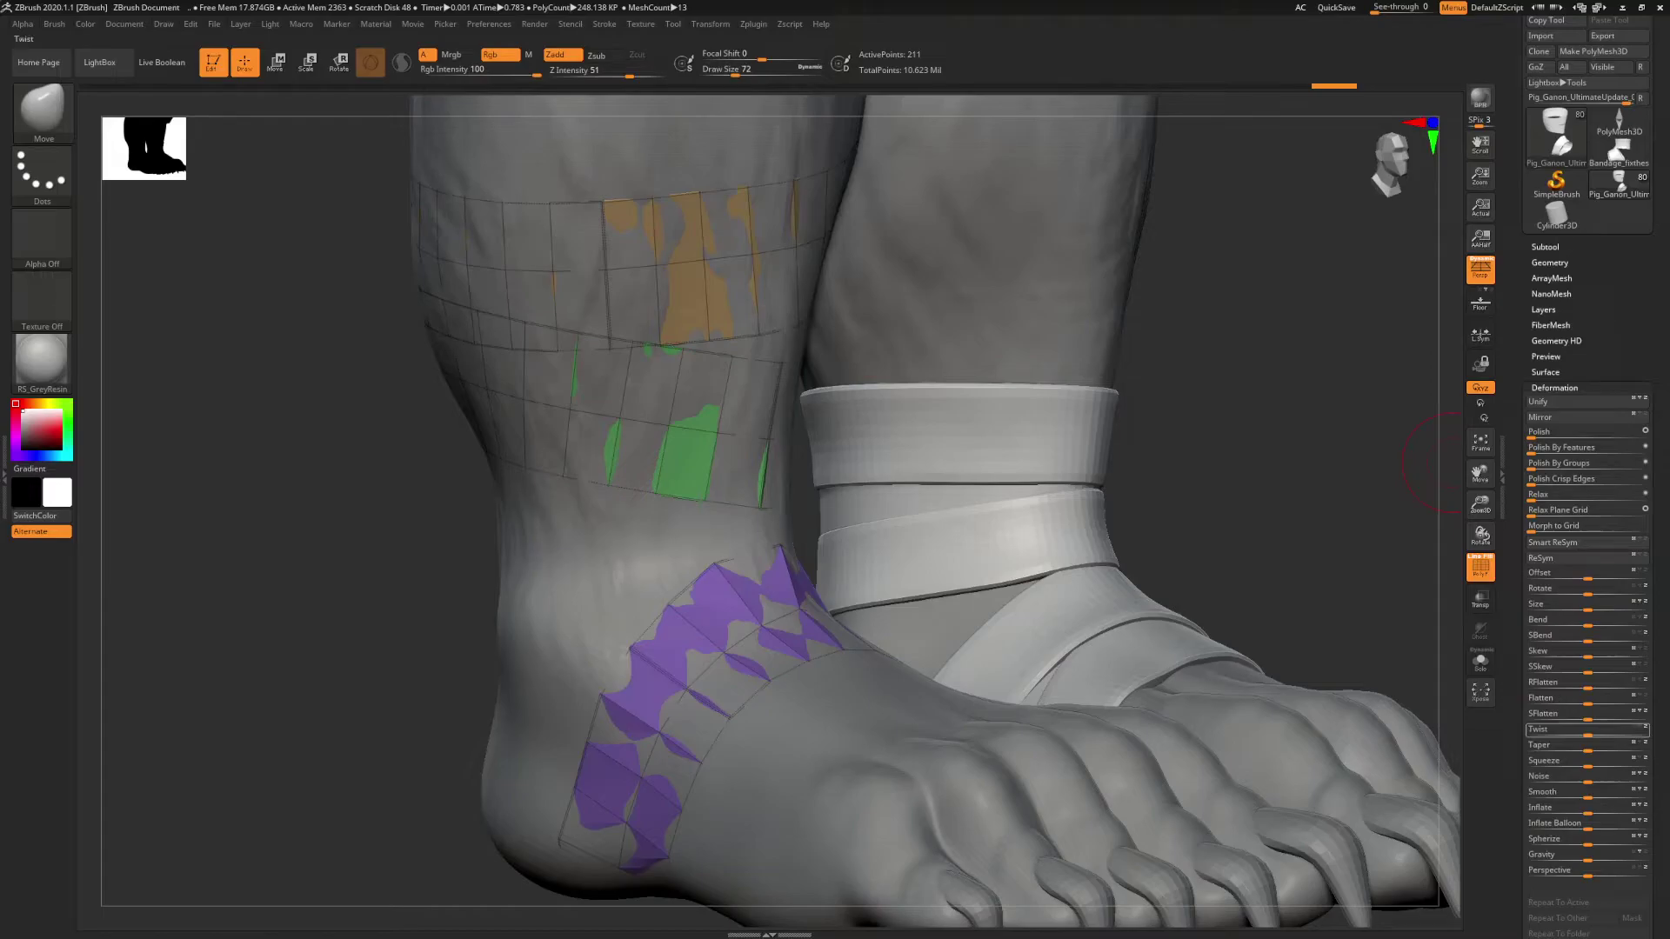
{"action": "left_click_drag", "start_coordinate": [1589, 810], "coordinate": [1564, 807]}
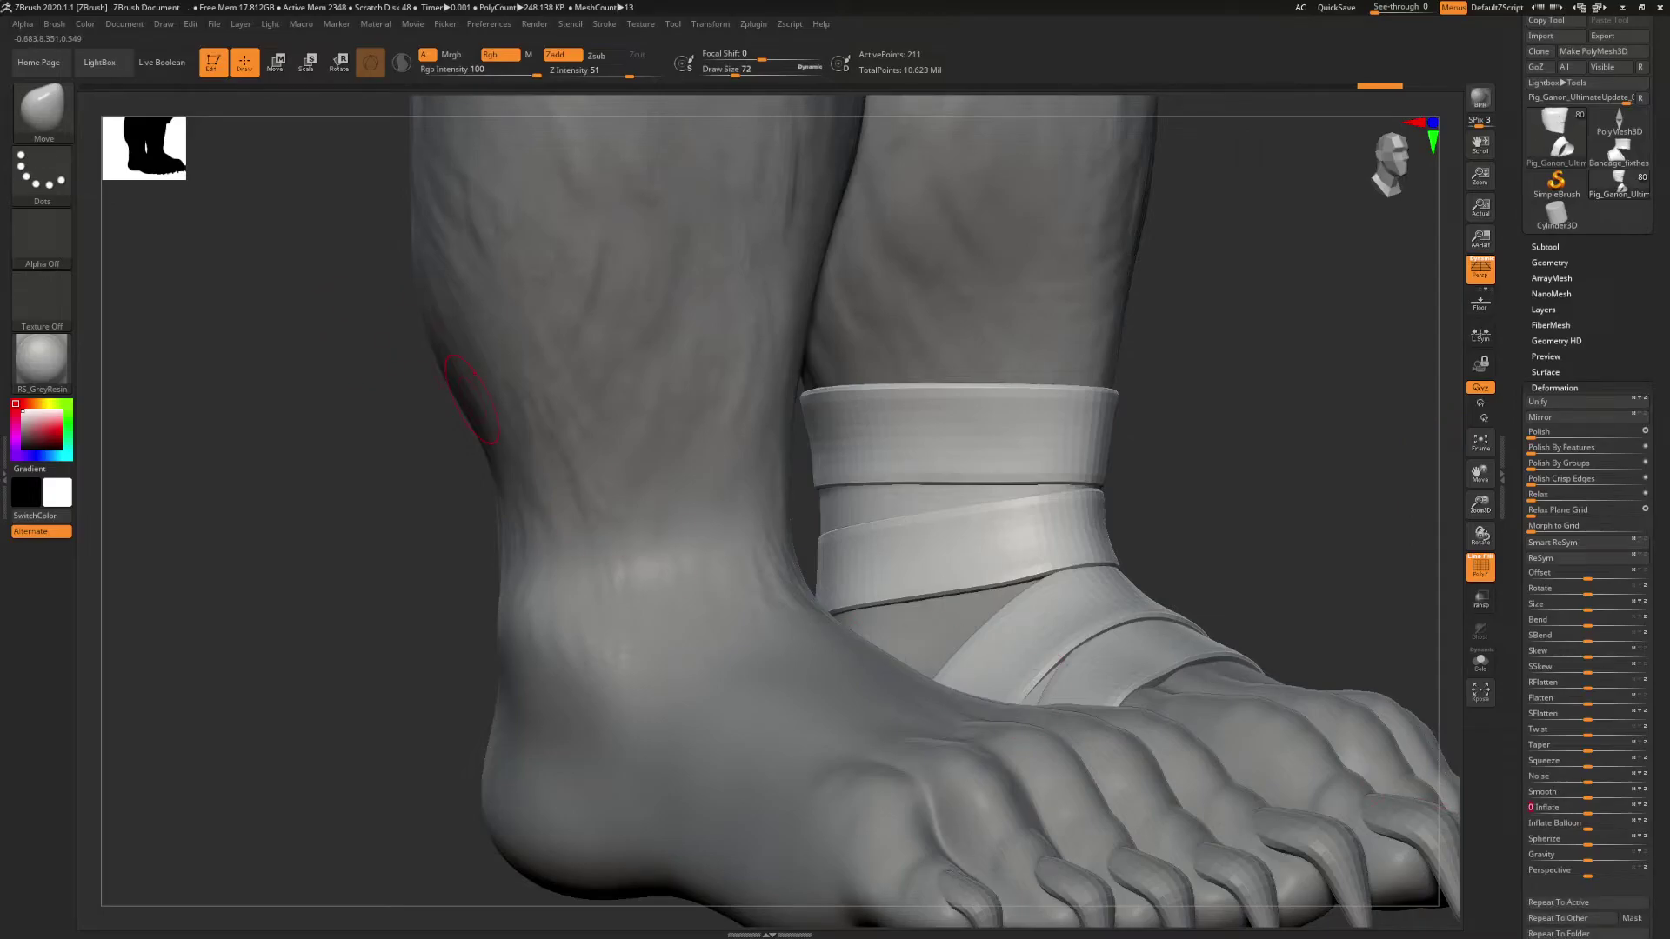
- Choose the ZModeler brush and inflate the bandages outward so they sit clear of the leg's surface
{"action": "key", "text": "b"}
{"action": "key", "text": "z"}
{"action": "key", "text": "m"}
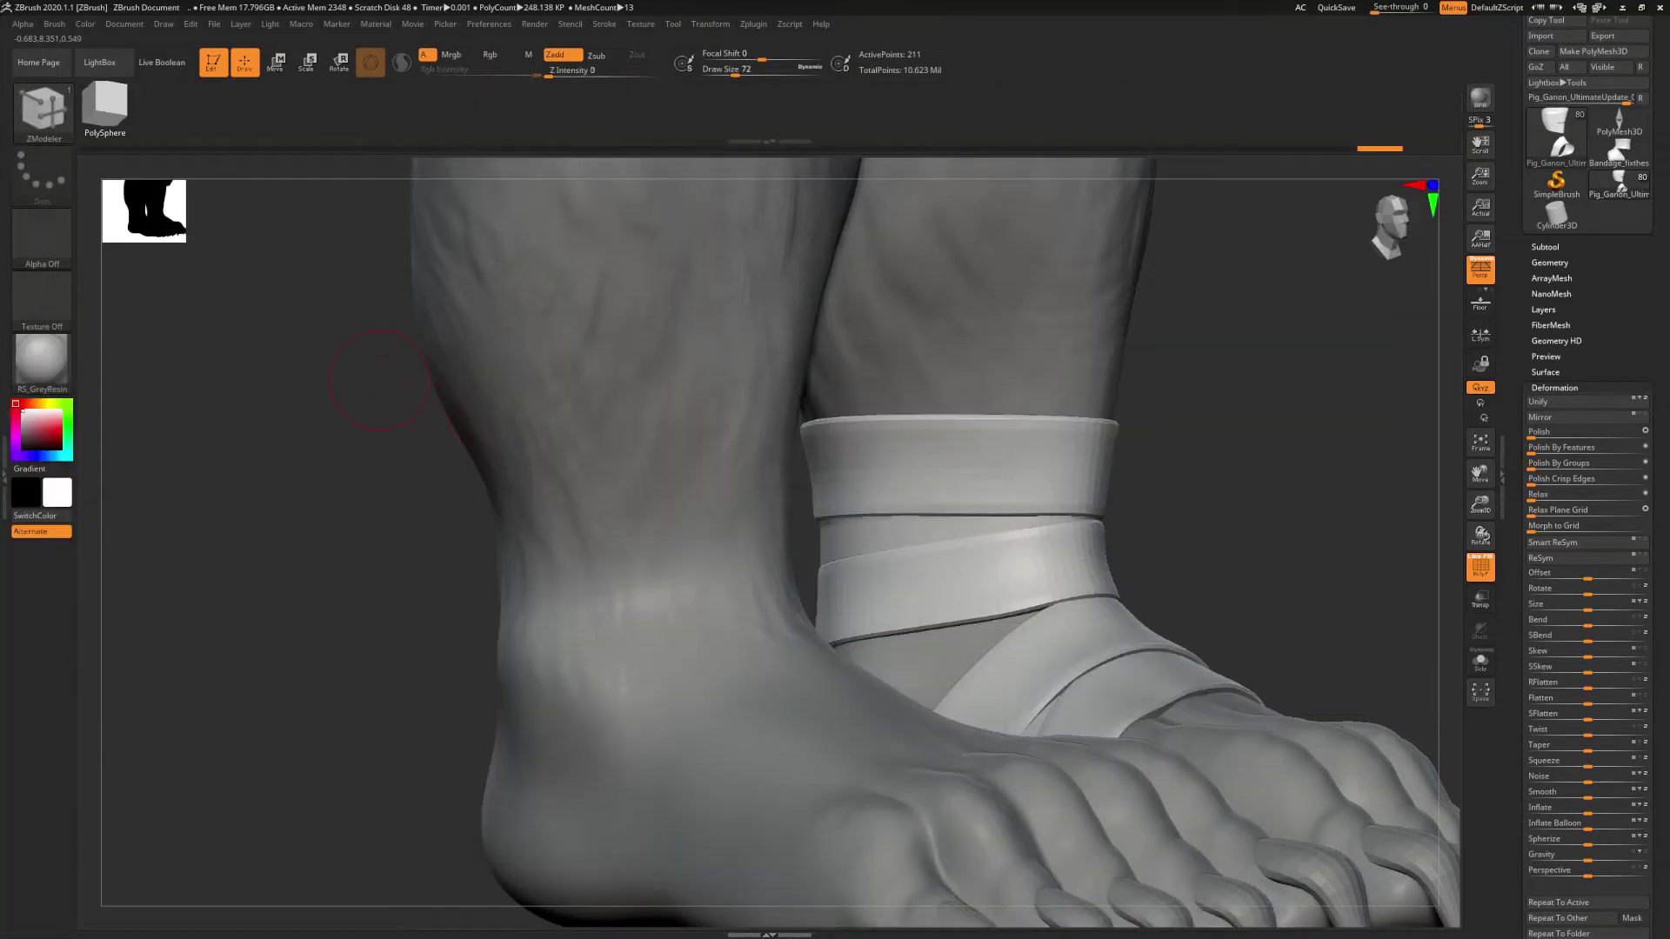
{"action": "key", "text": "b"}
{"action": "key", "text": "z"}
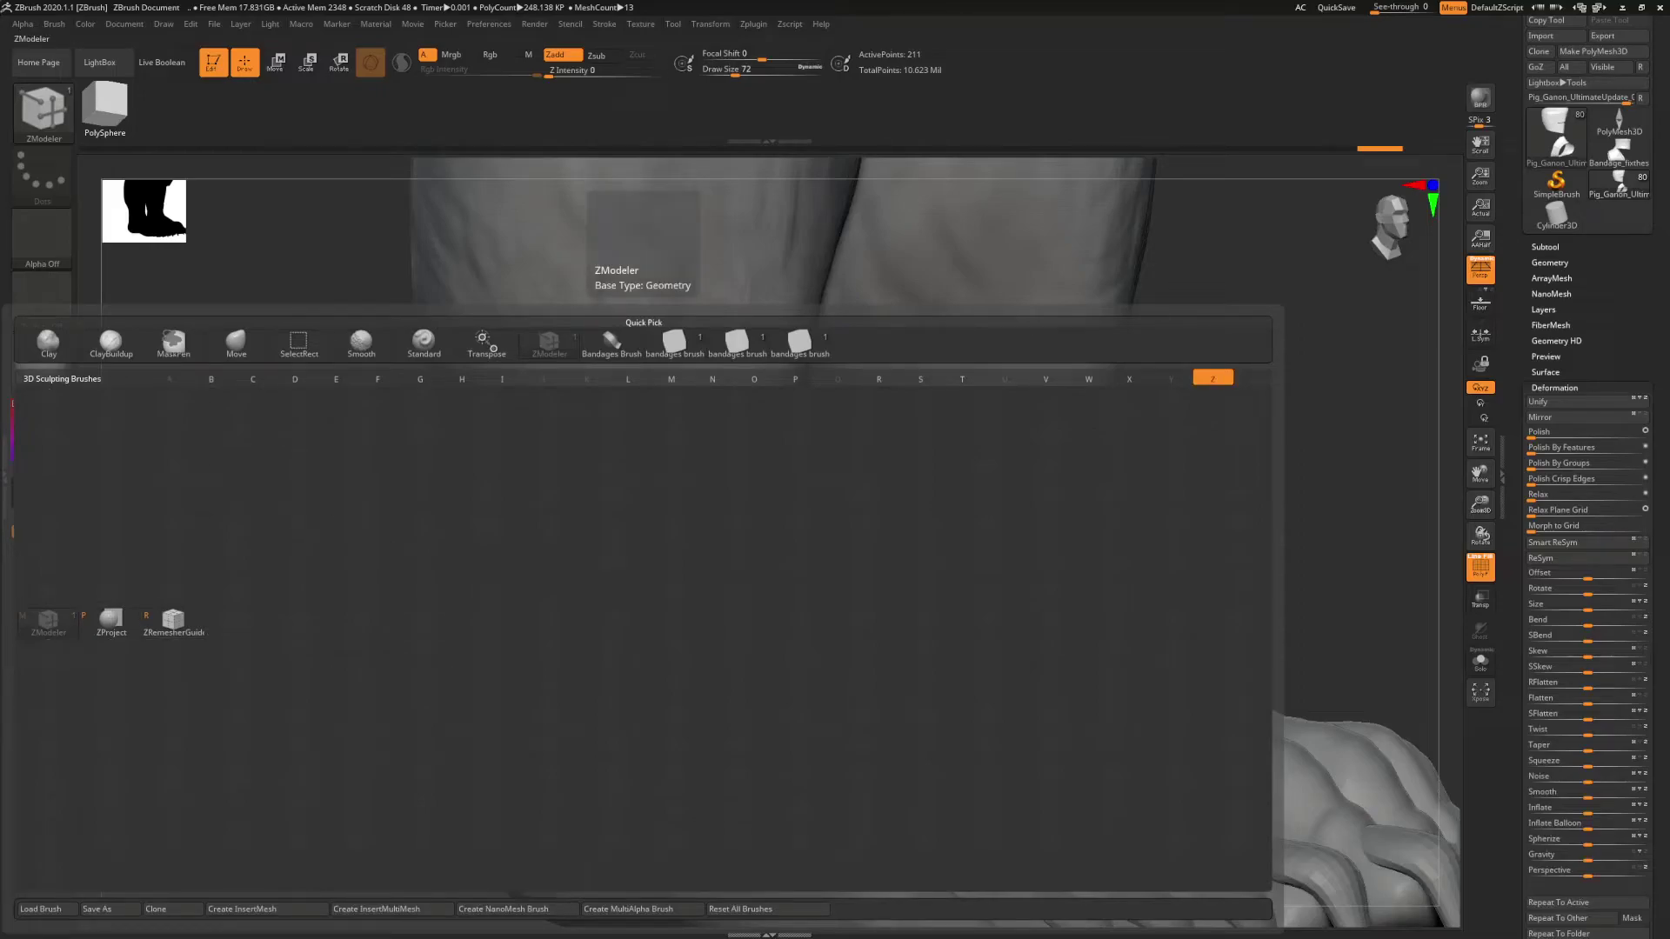
{"action": "key", "text": "m"}
{"action": "left_click_drag", "start_coordinate": [1181, 515], "coordinate": [783, 566]}
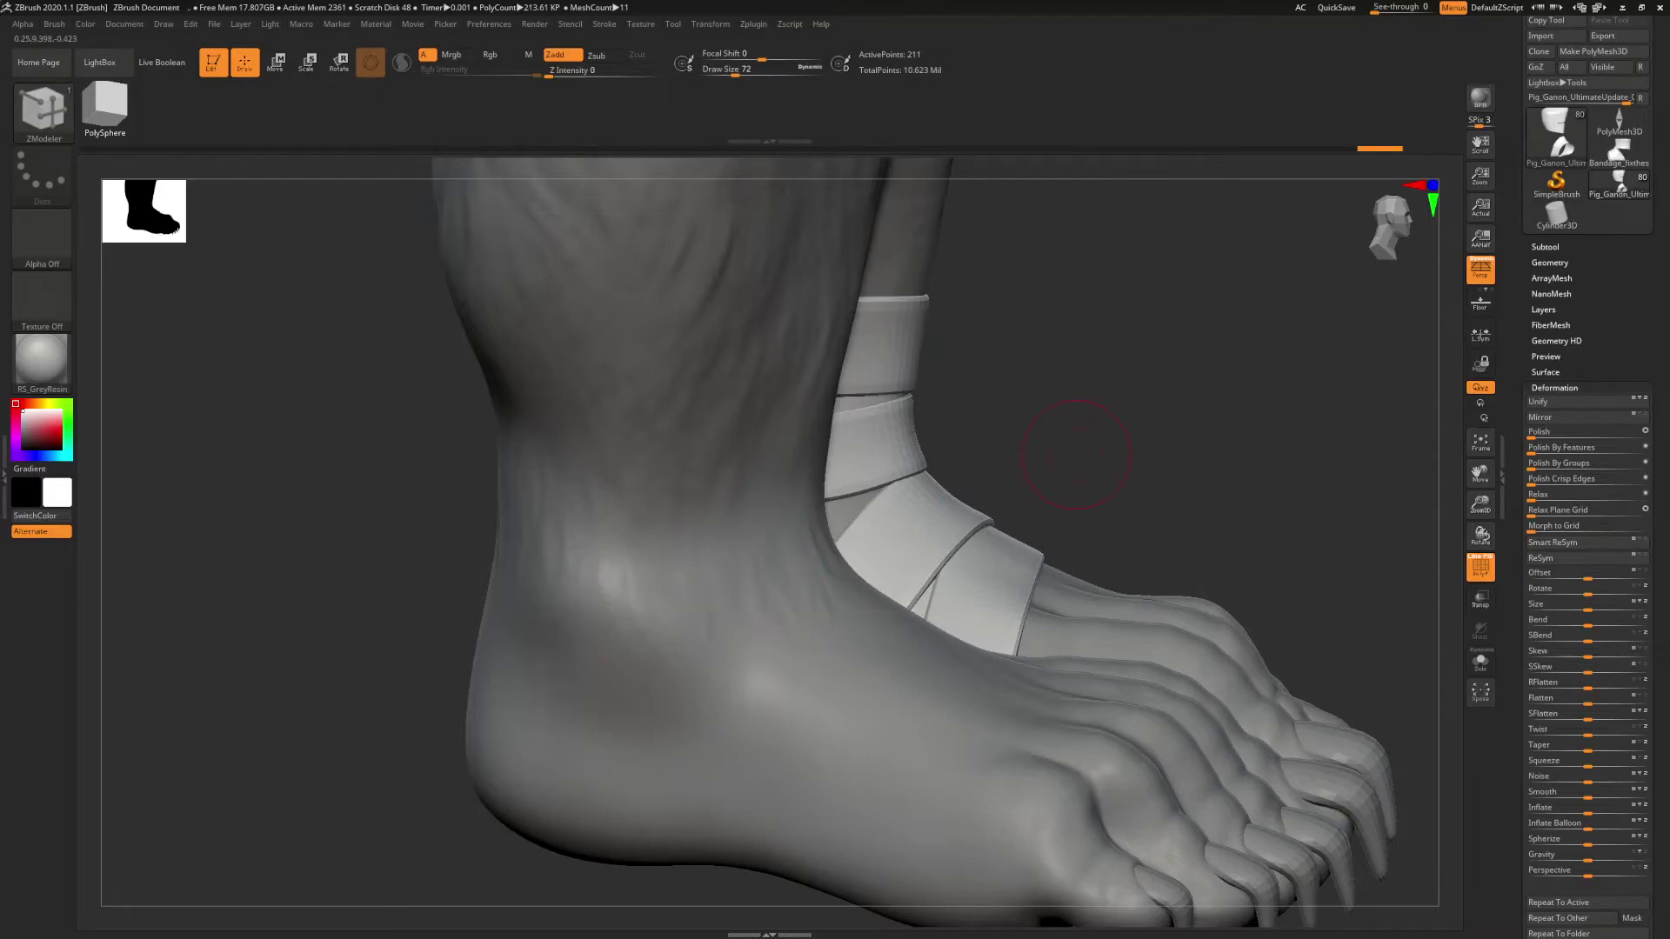
{"action": "left_click_drag", "start_coordinate": [1083, 457], "coordinate": [1035, 461]}
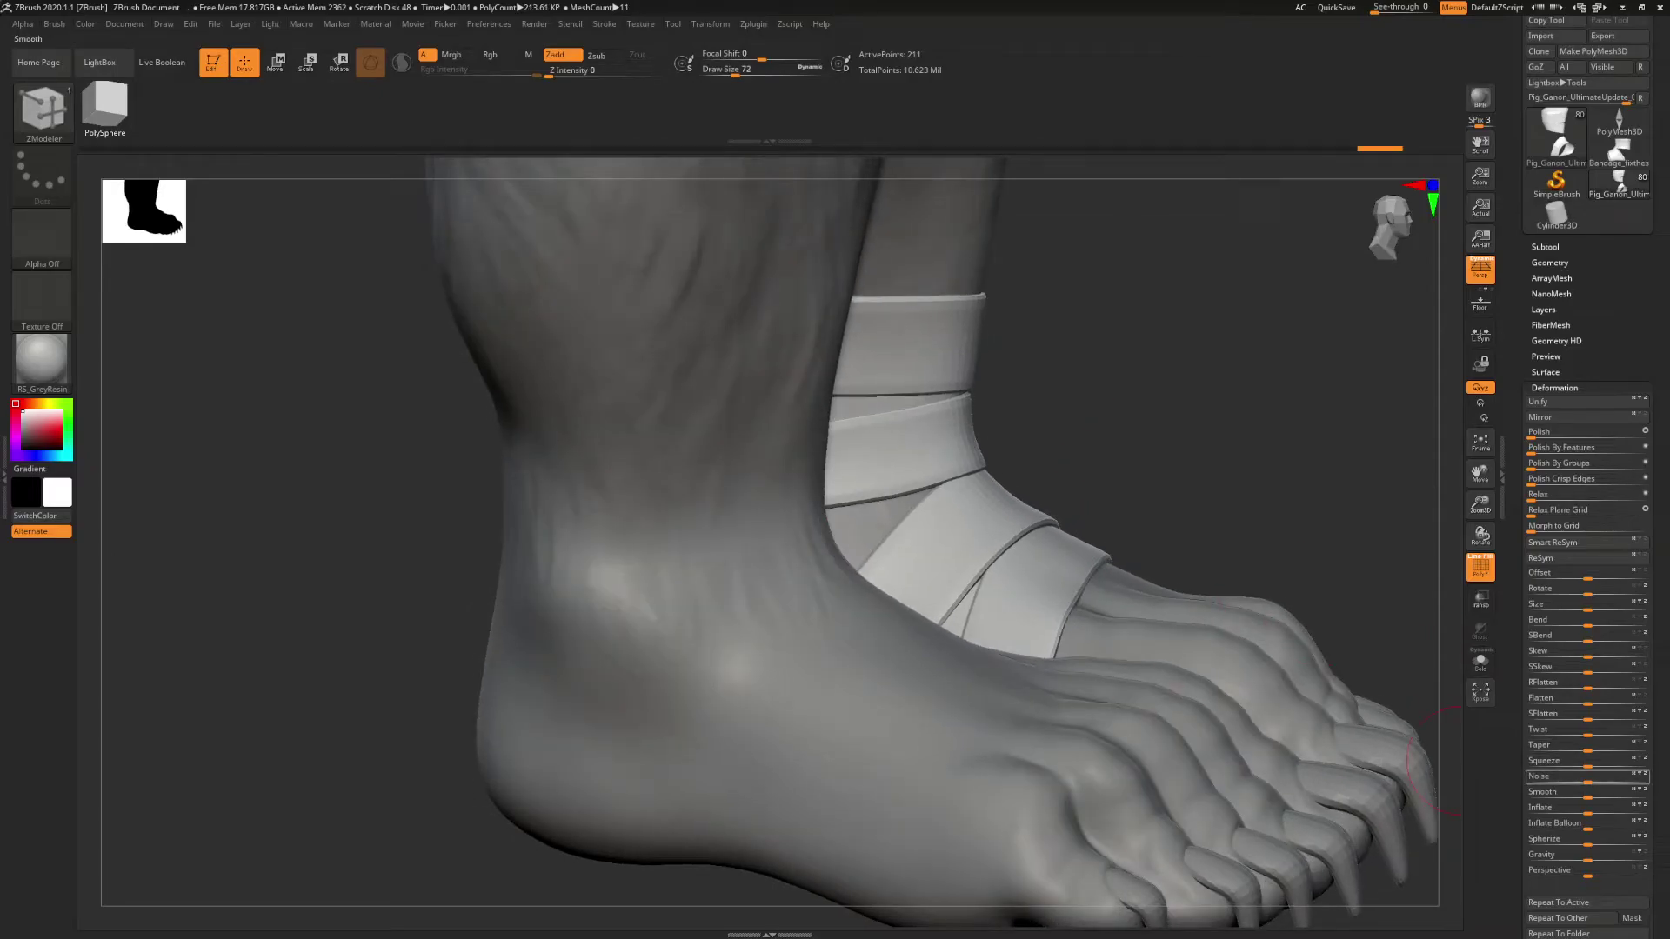
{"action": "left_click_drag", "start_coordinate": [1588, 813], "coordinate": [1605, 812]}
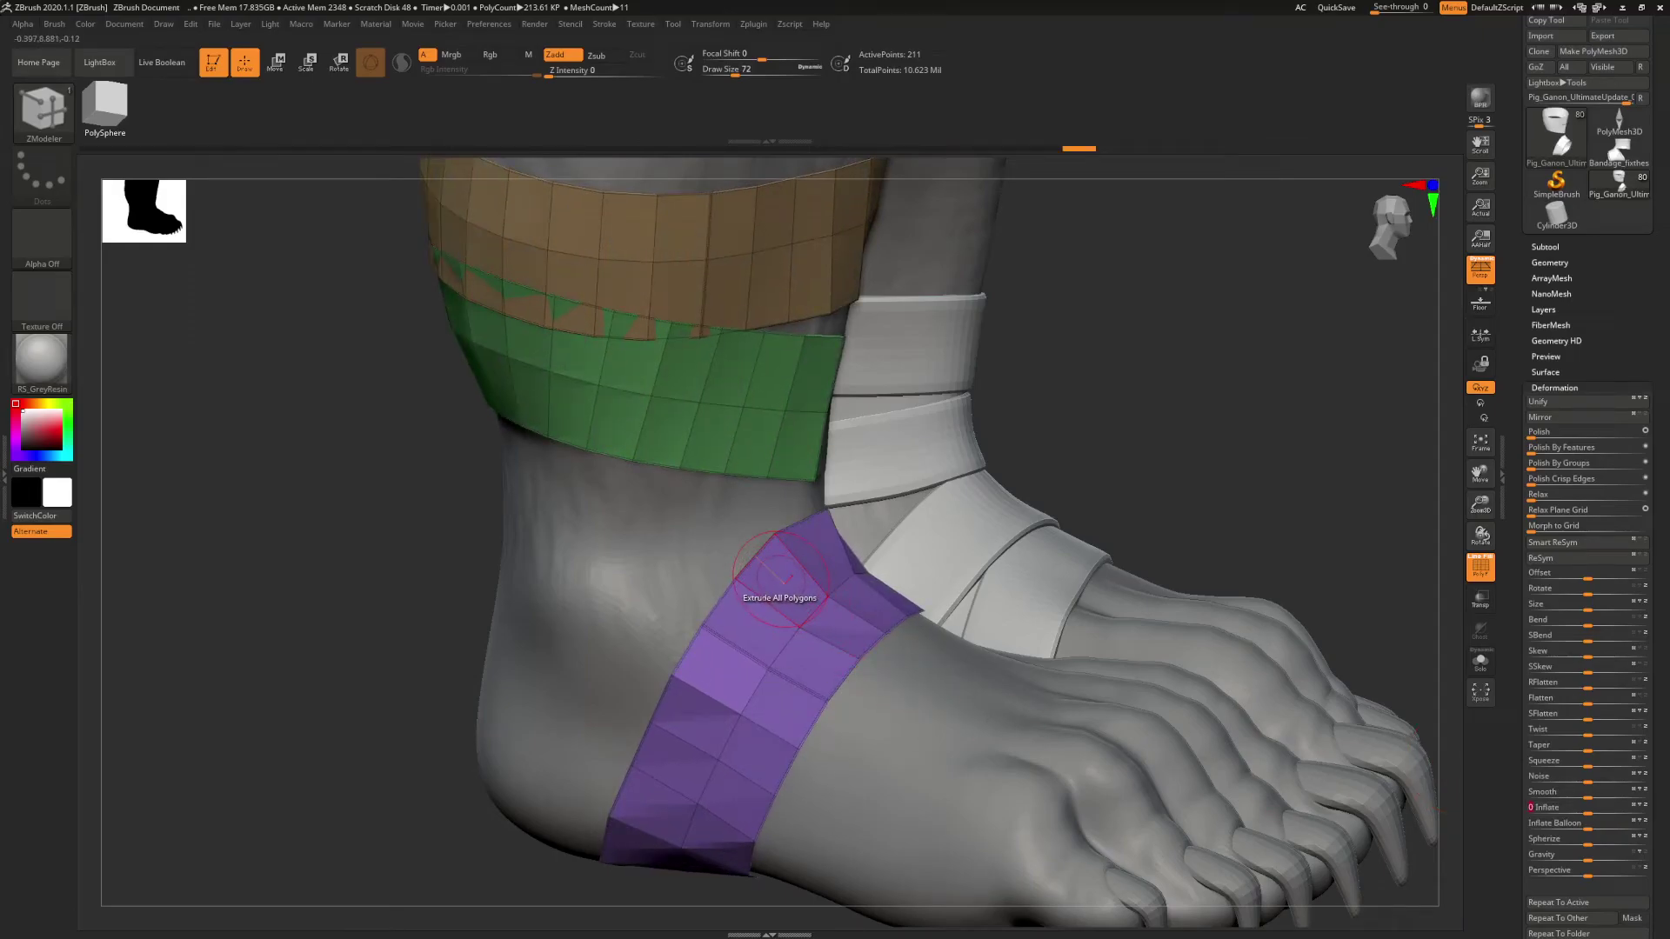
- Try extruding the bandages with the ZModeler polygon action Extrude targeting All Polygons
{"action": "key", "text": "space"}
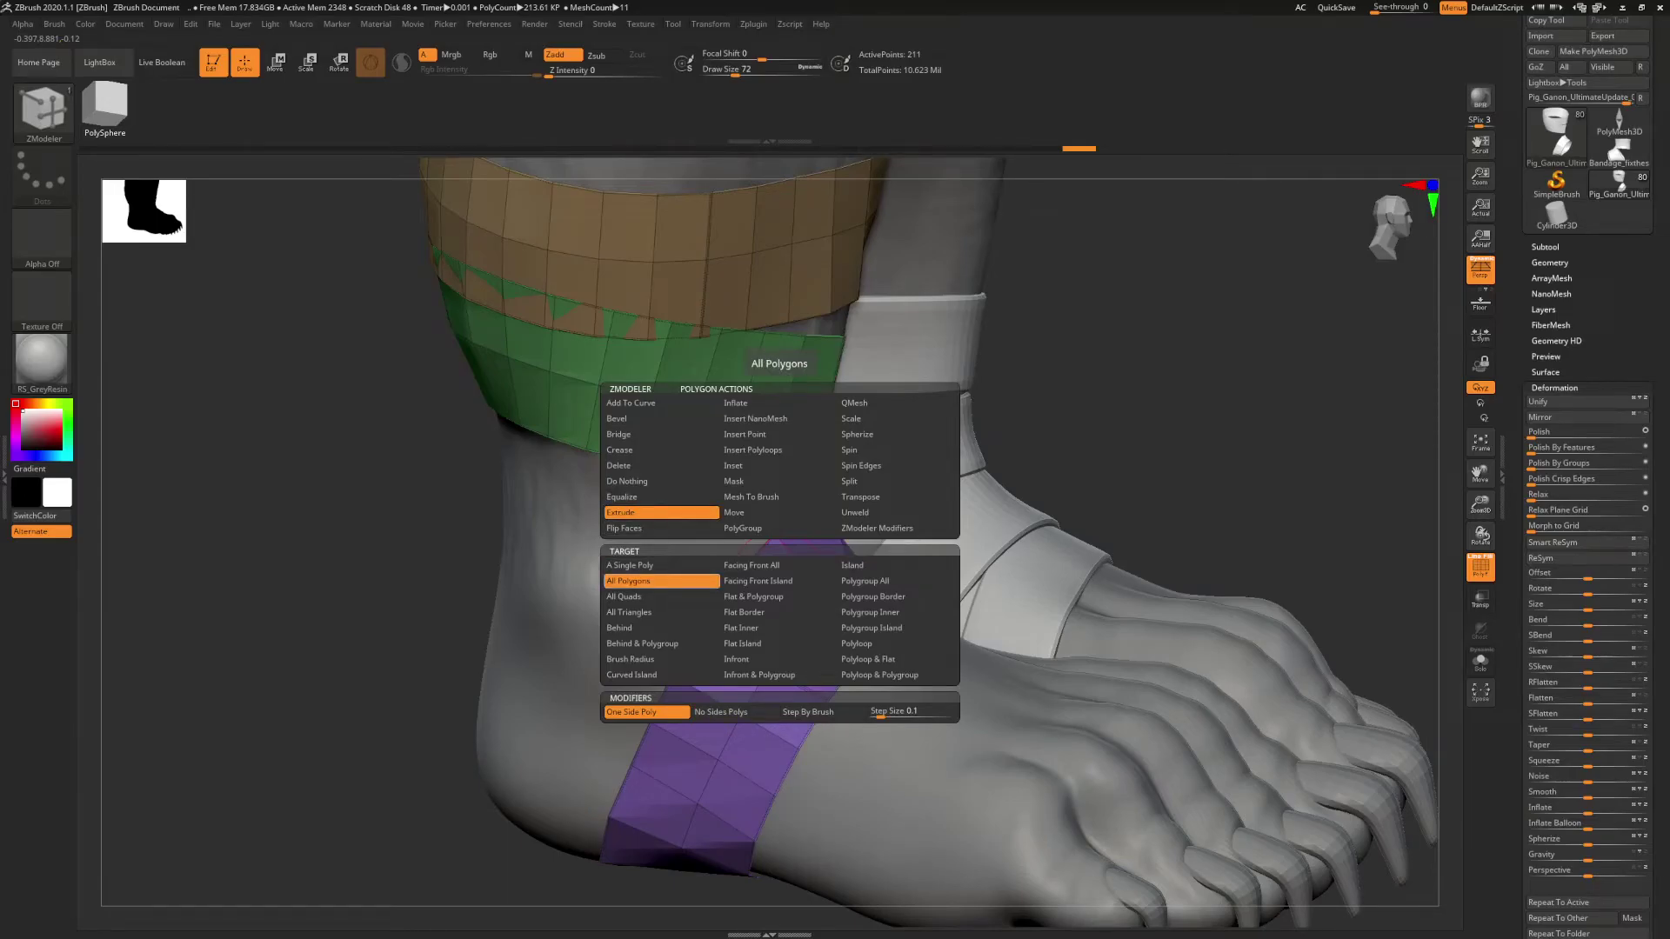
{"action": "left_click", "coordinate": [661, 581]}
{"action": "left_click_drag", "start_coordinate": [727, 634], "coordinate": [748, 589]}
{"action": "key", "text": "ctrl+z"}
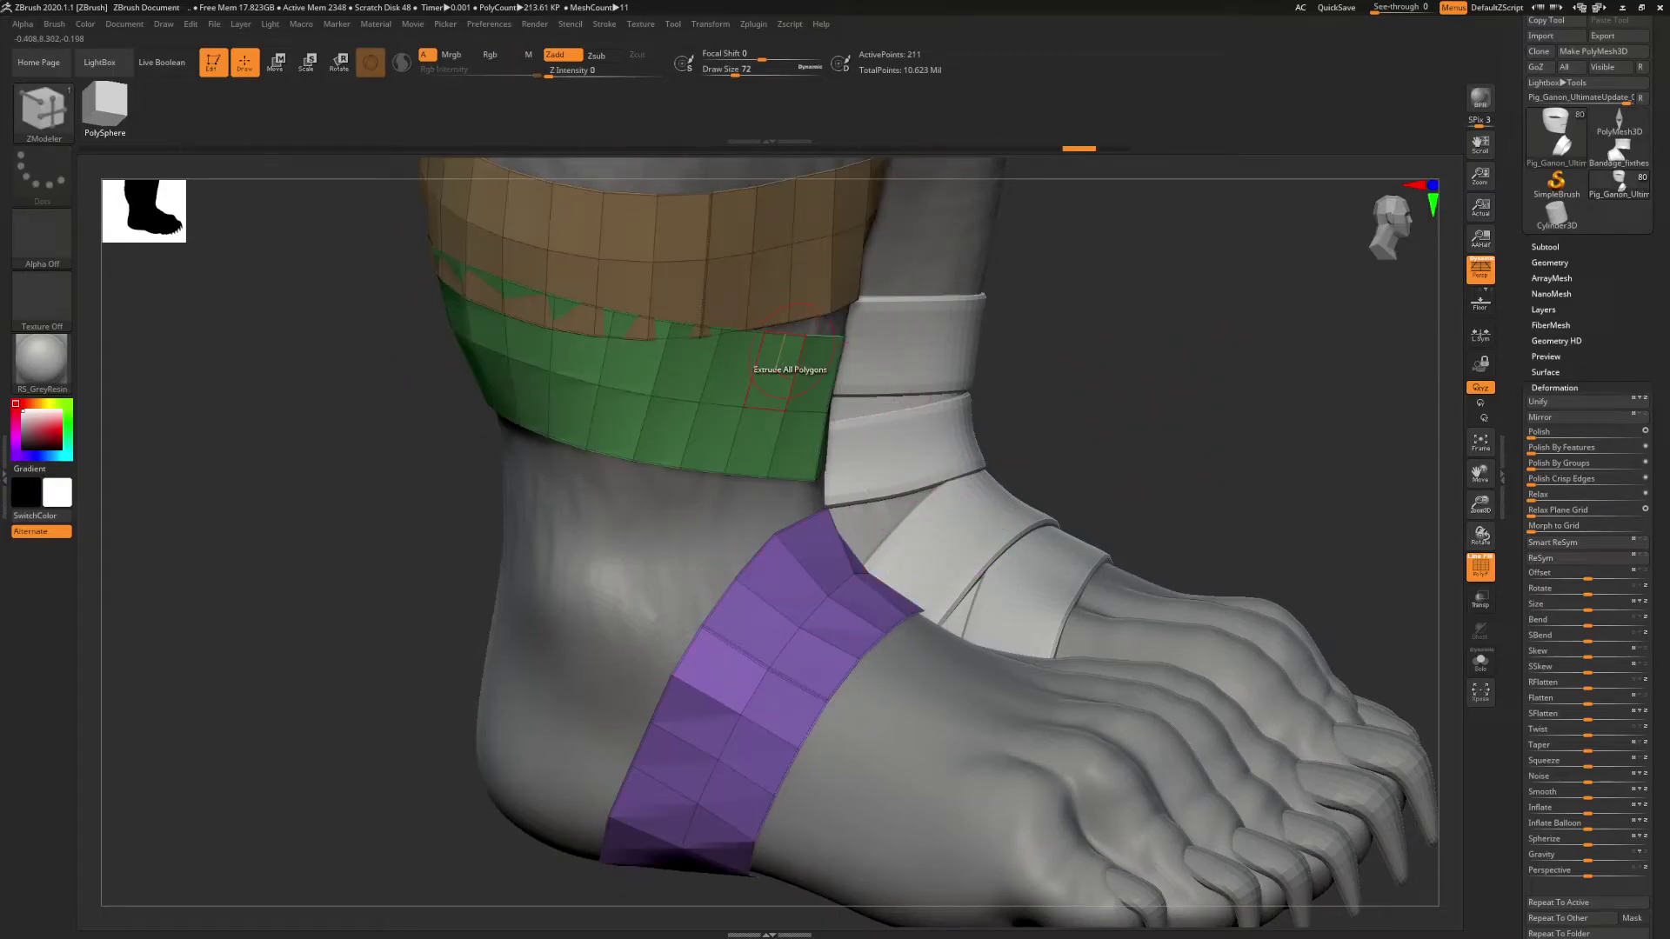
- Shrink the bandages slightly back toward the leg with a negative Inflate deformation
{"action": "left_click", "coordinate": [1545, 247]}
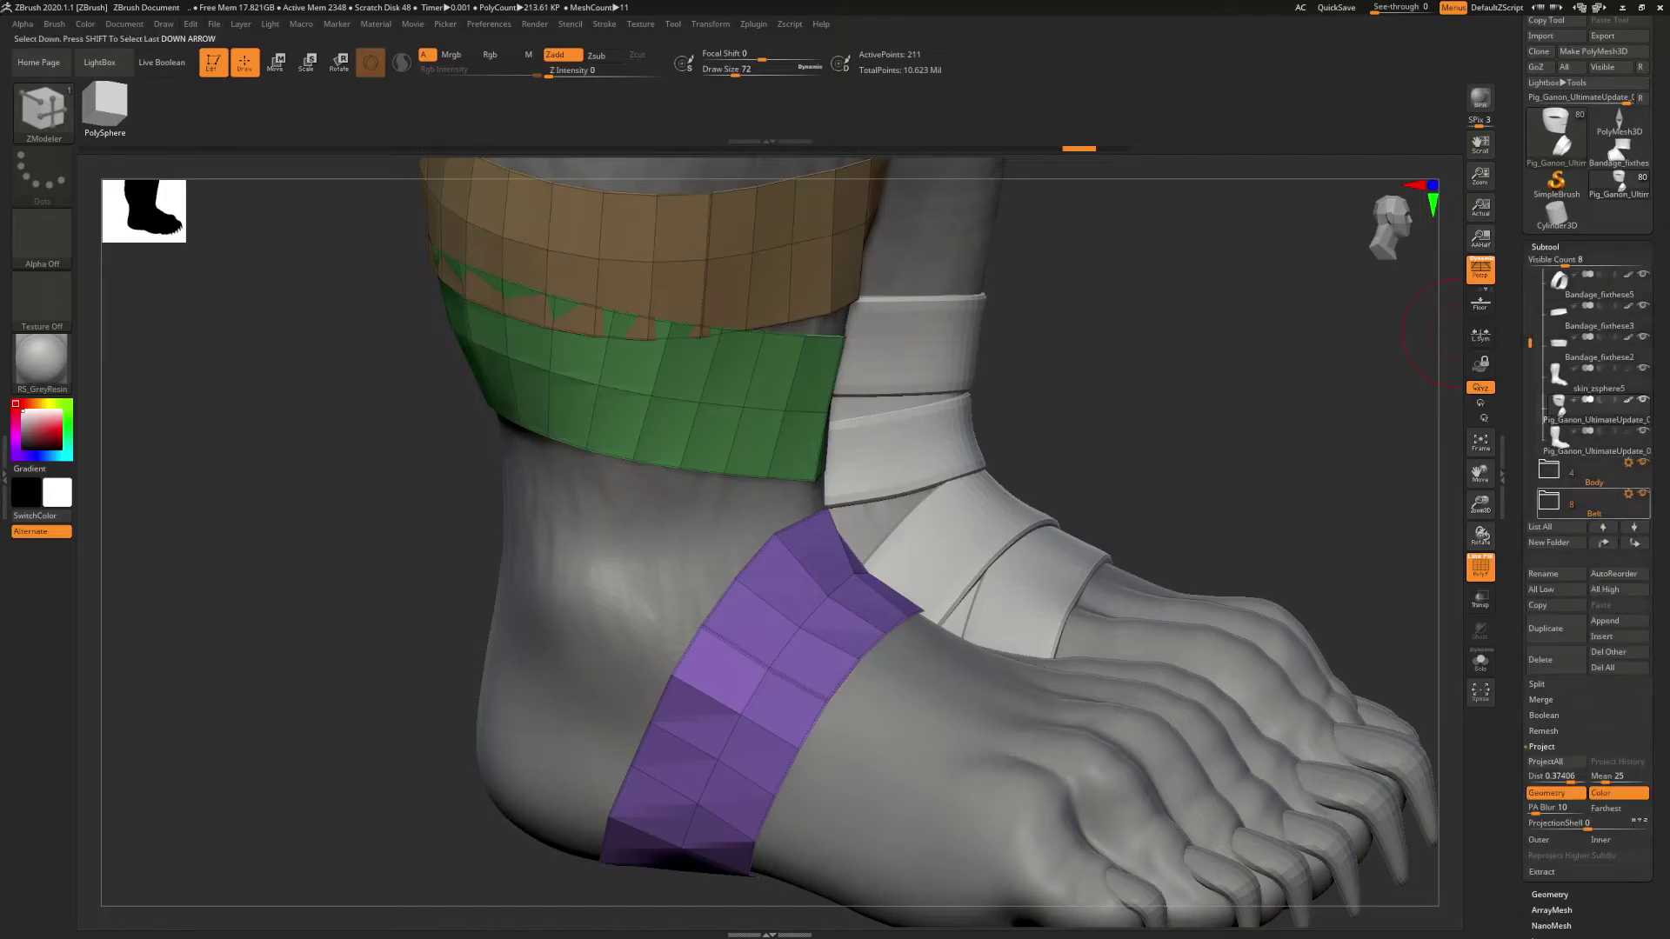
{"action": "left_click", "coordinate": [1537, 684]}
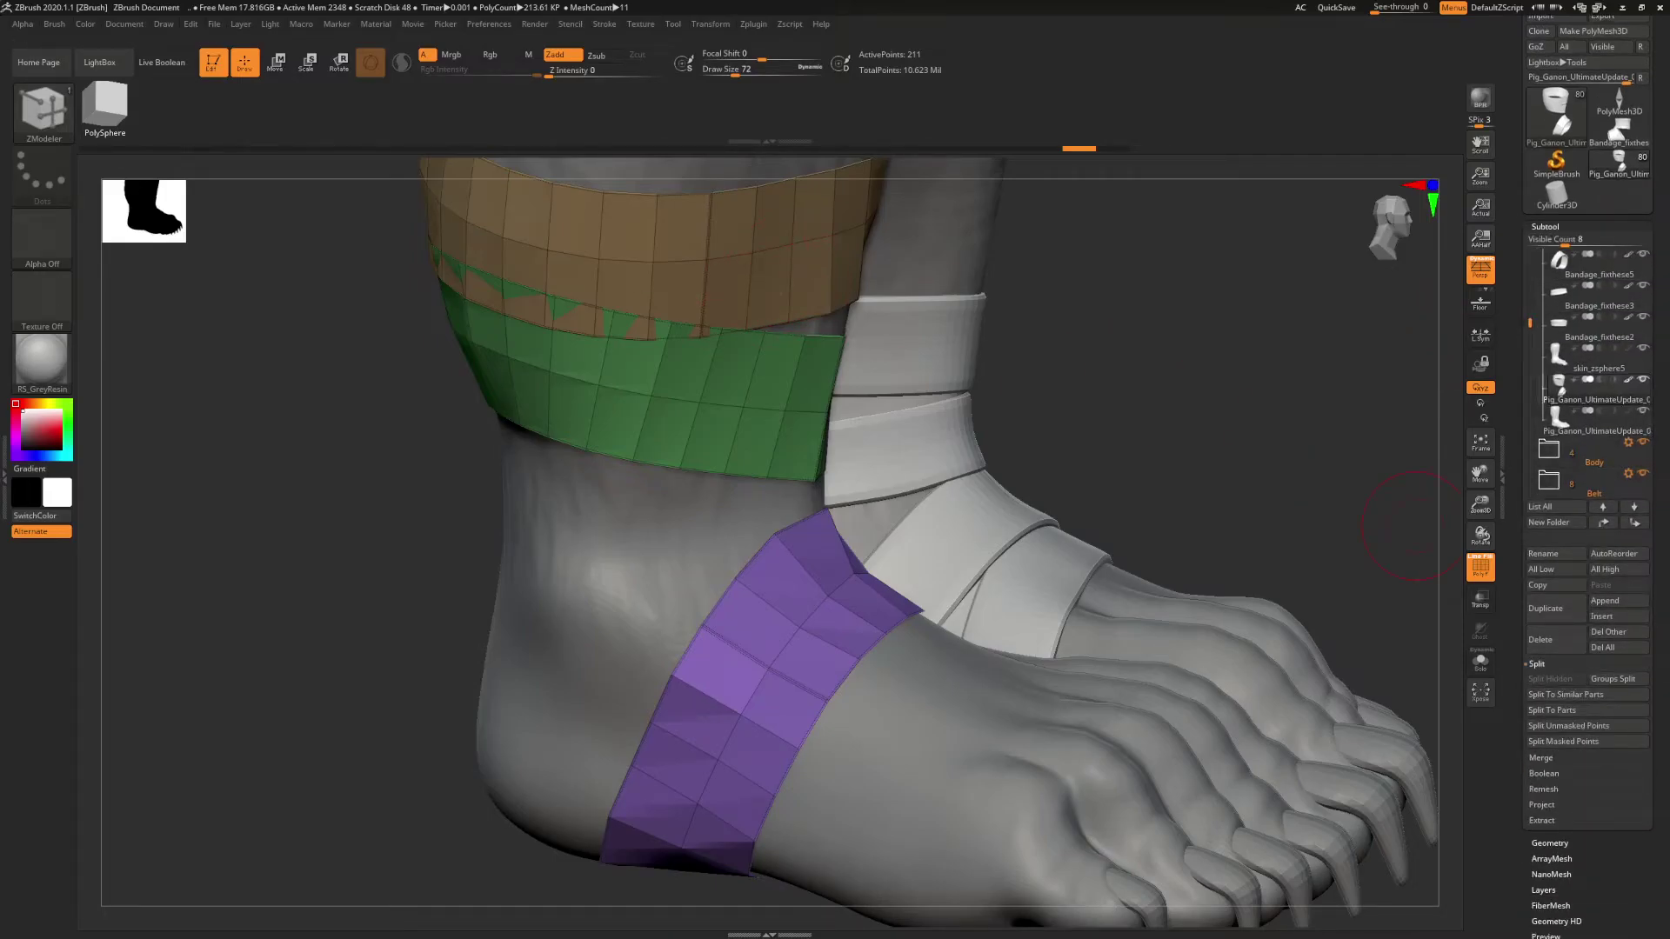
{"action": "left_click", "coordinate": [1546, 227]}
{"action": "left_click_drag", "start_coordinate": [1283, 493], "coordinate": [1424, 433]}
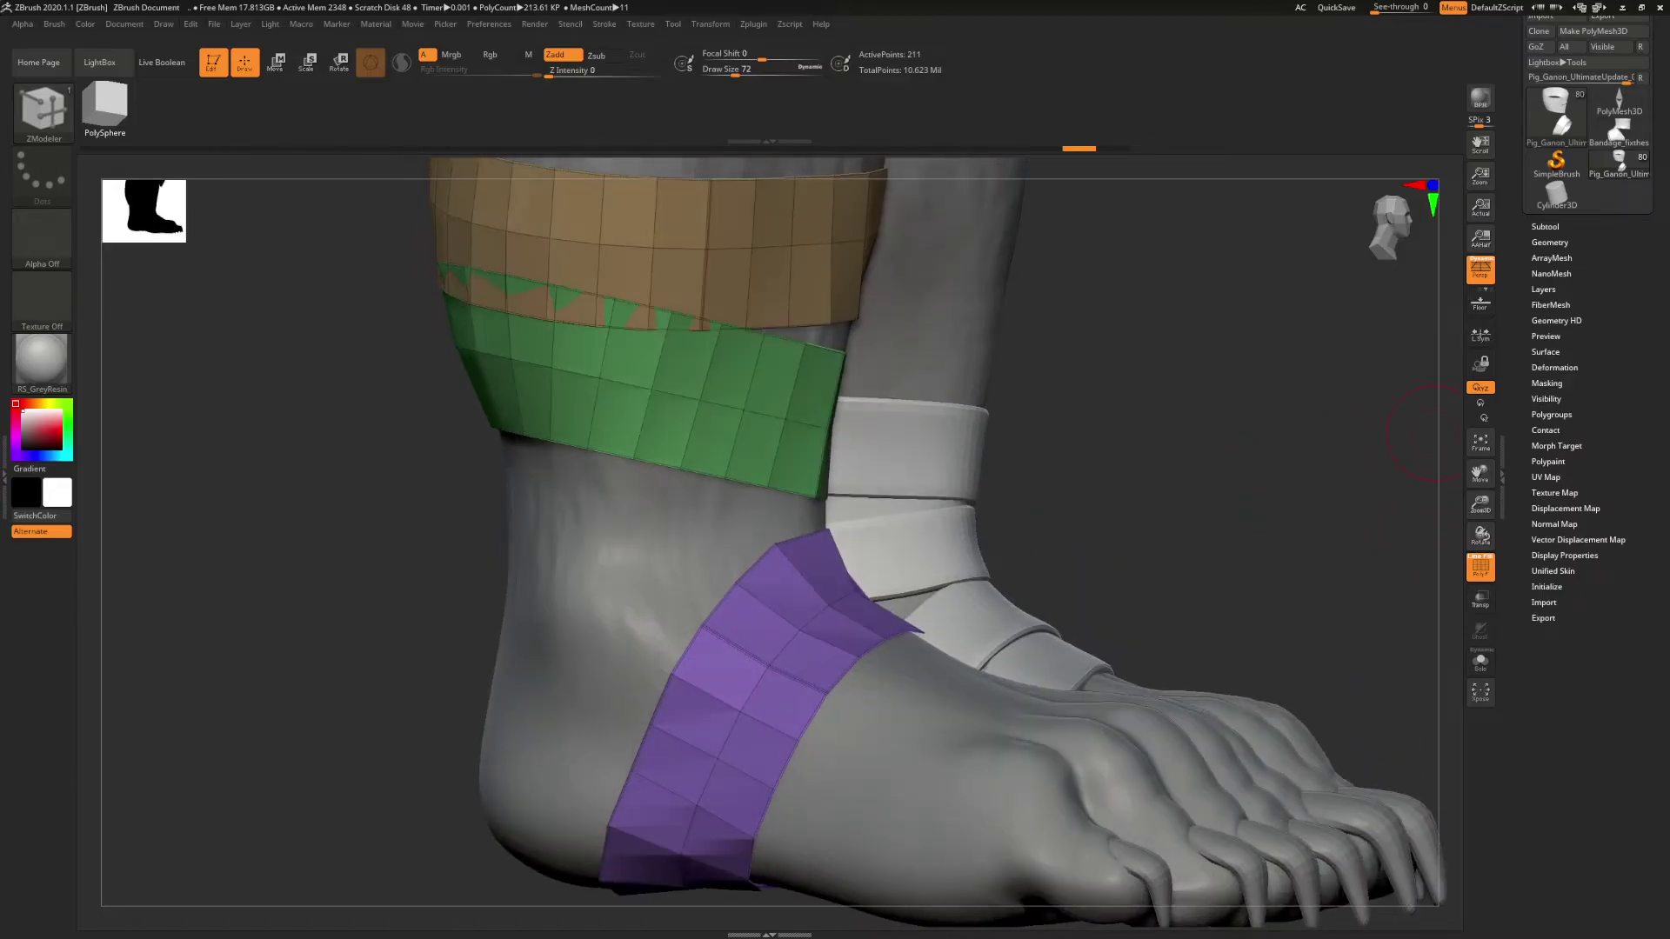
{"action": "left_click", "coordinate": [1554, 368]}
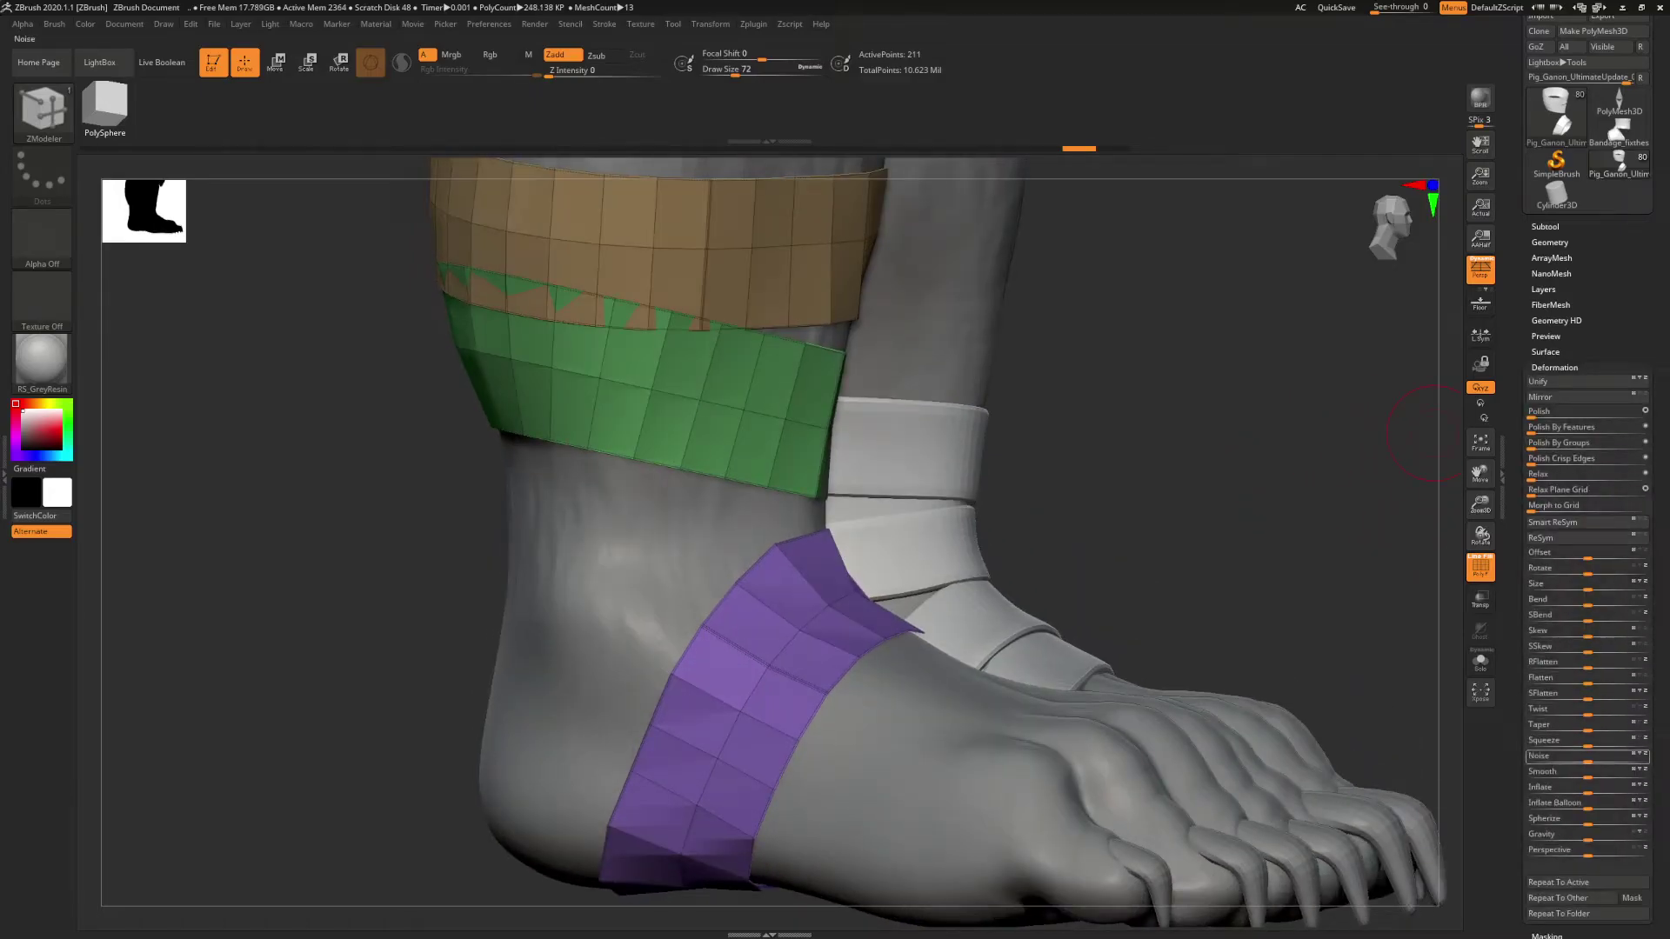
{"action": "left_click_drag", "start_coordinate": [1588, 787], "coordinate": [1568, 787]}
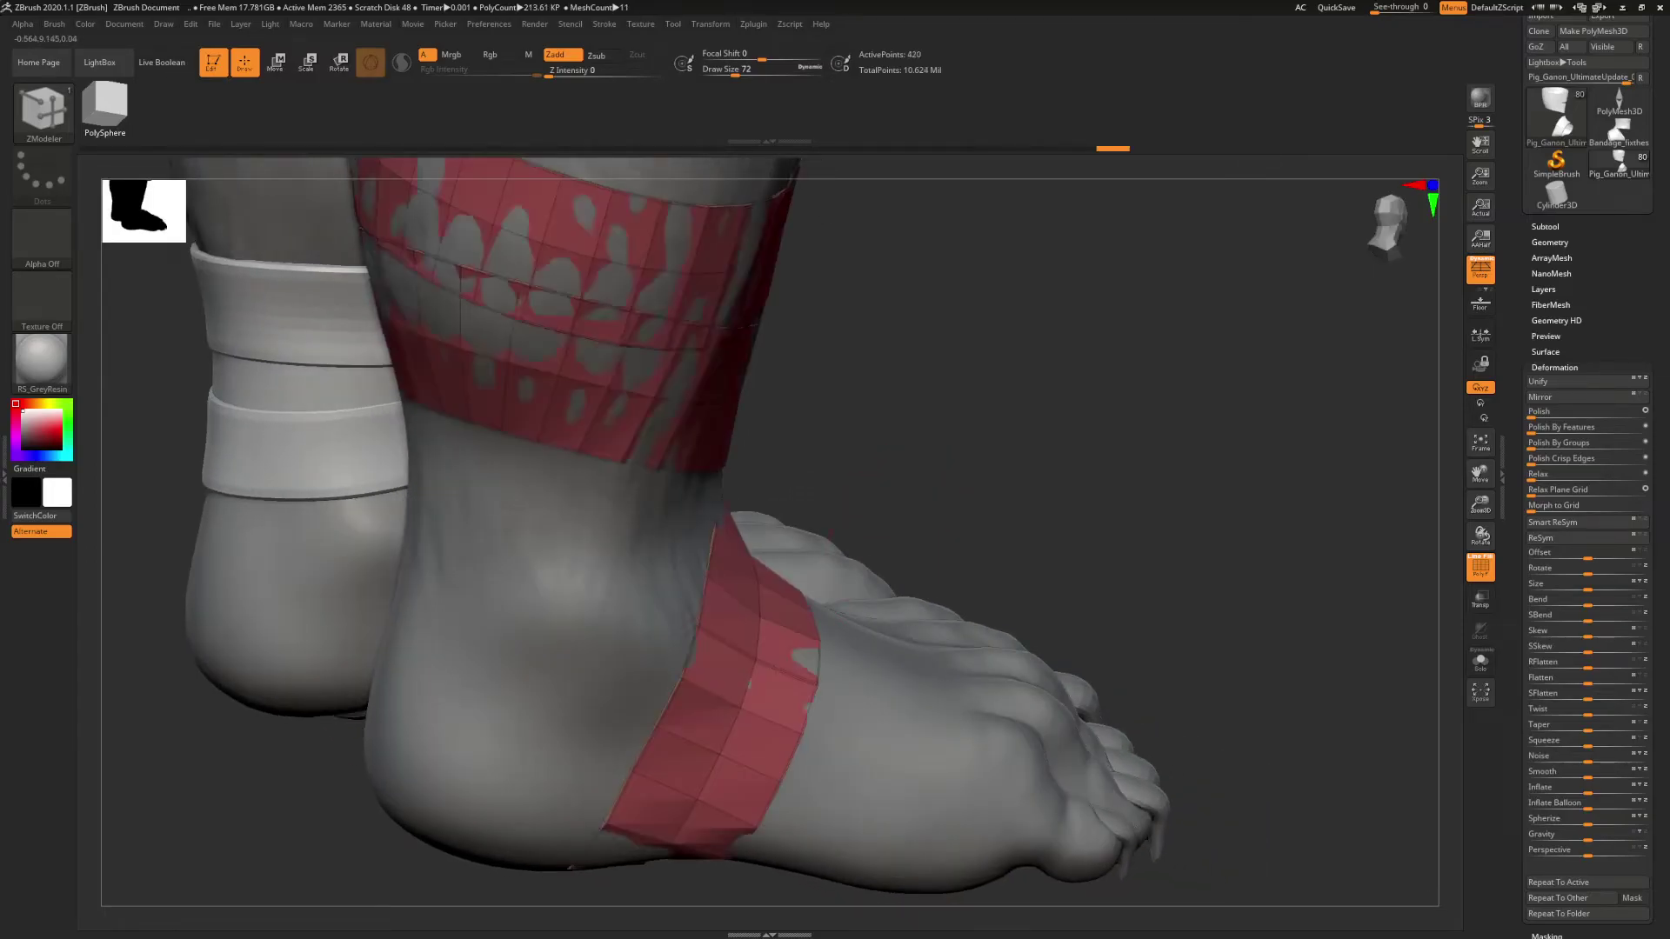
- Extrude all polygons of the bandages outward from the leg with ZModeler to give them thickness
{"action": "left_click_drag", "start_coordinate": [832, 533], "coordinate": [857, 525]}
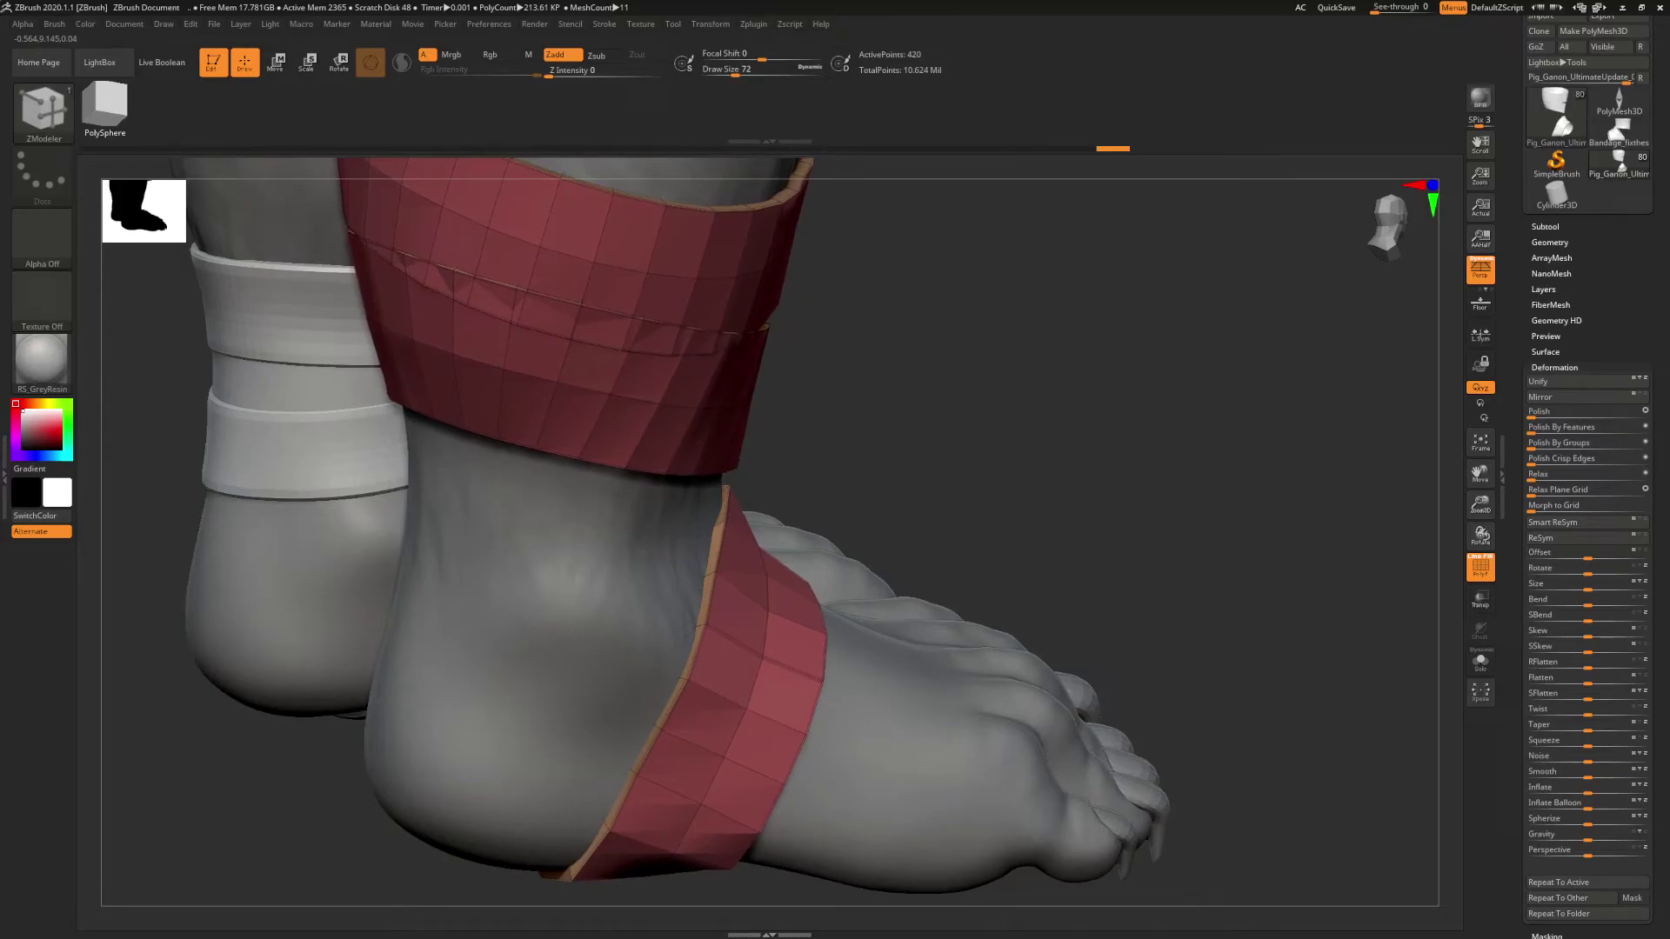
{"action": "left_click_drag", "start_coordinate": [1130, 409], "coordinate": [835, 496]}
{"action": "left_click_drag", "start_coordinate": [365, 556], "coordinate": [400, 600]}
{"action": "left_click_drag", "start_coordinate": [1314, 387], "coordinate": [1392, 407]}
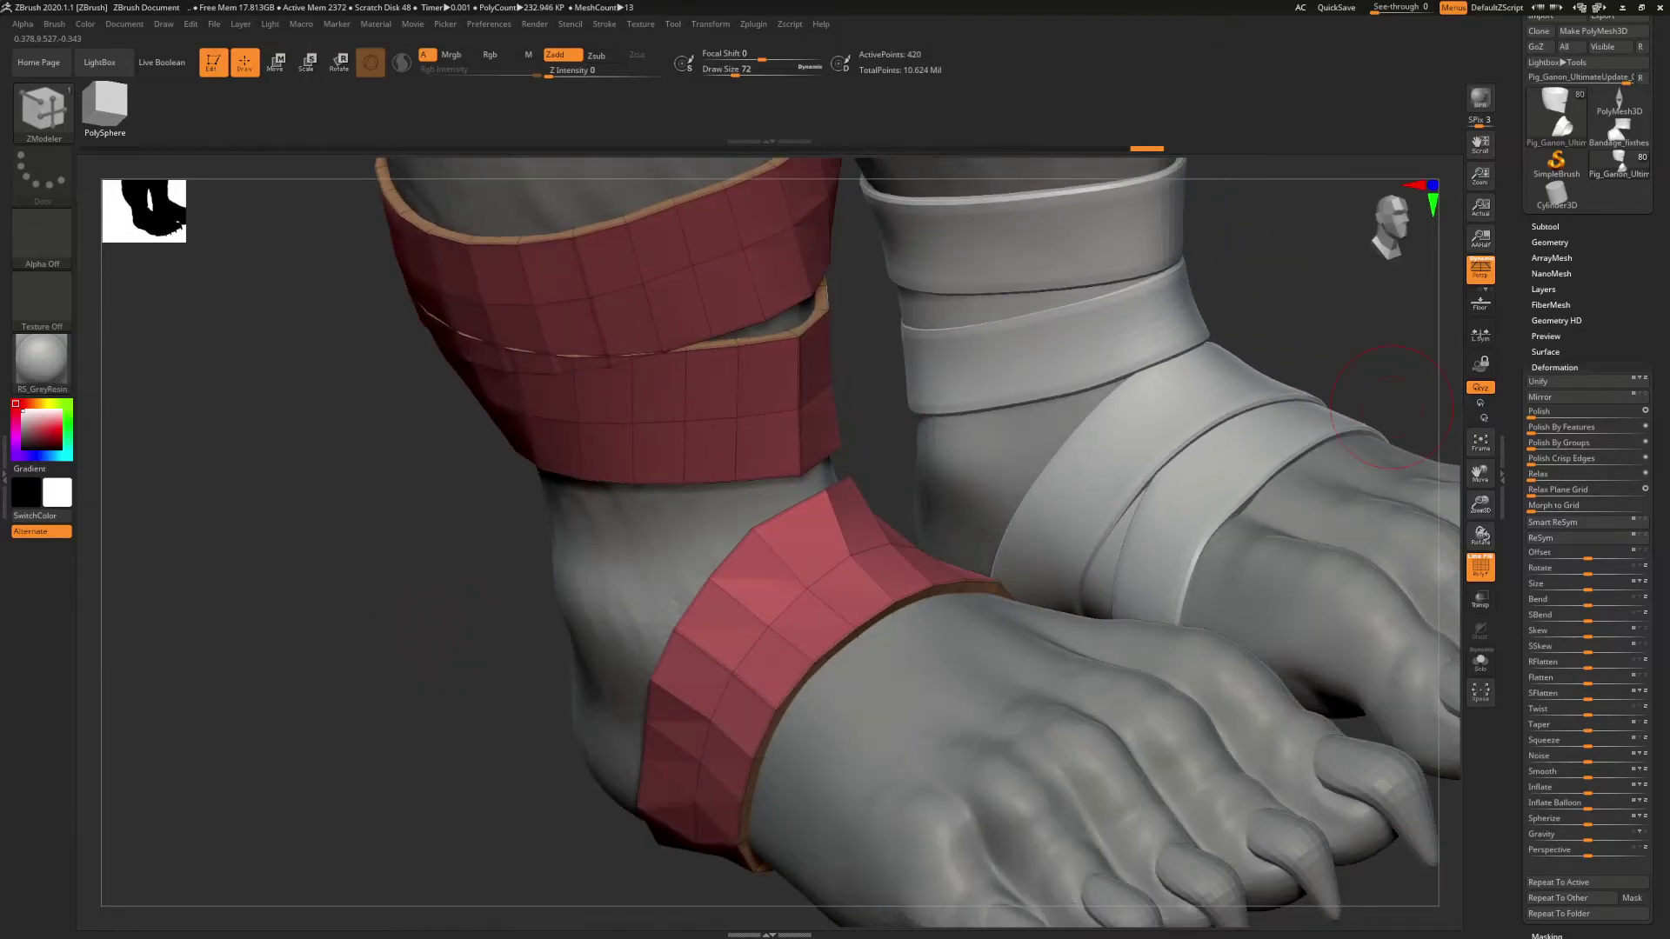
- Bring up the geometry crease options and divide the thickened bandages twice, up to subdivision level 3
{"action": "left_click", "coordinate": [1555, 368]}
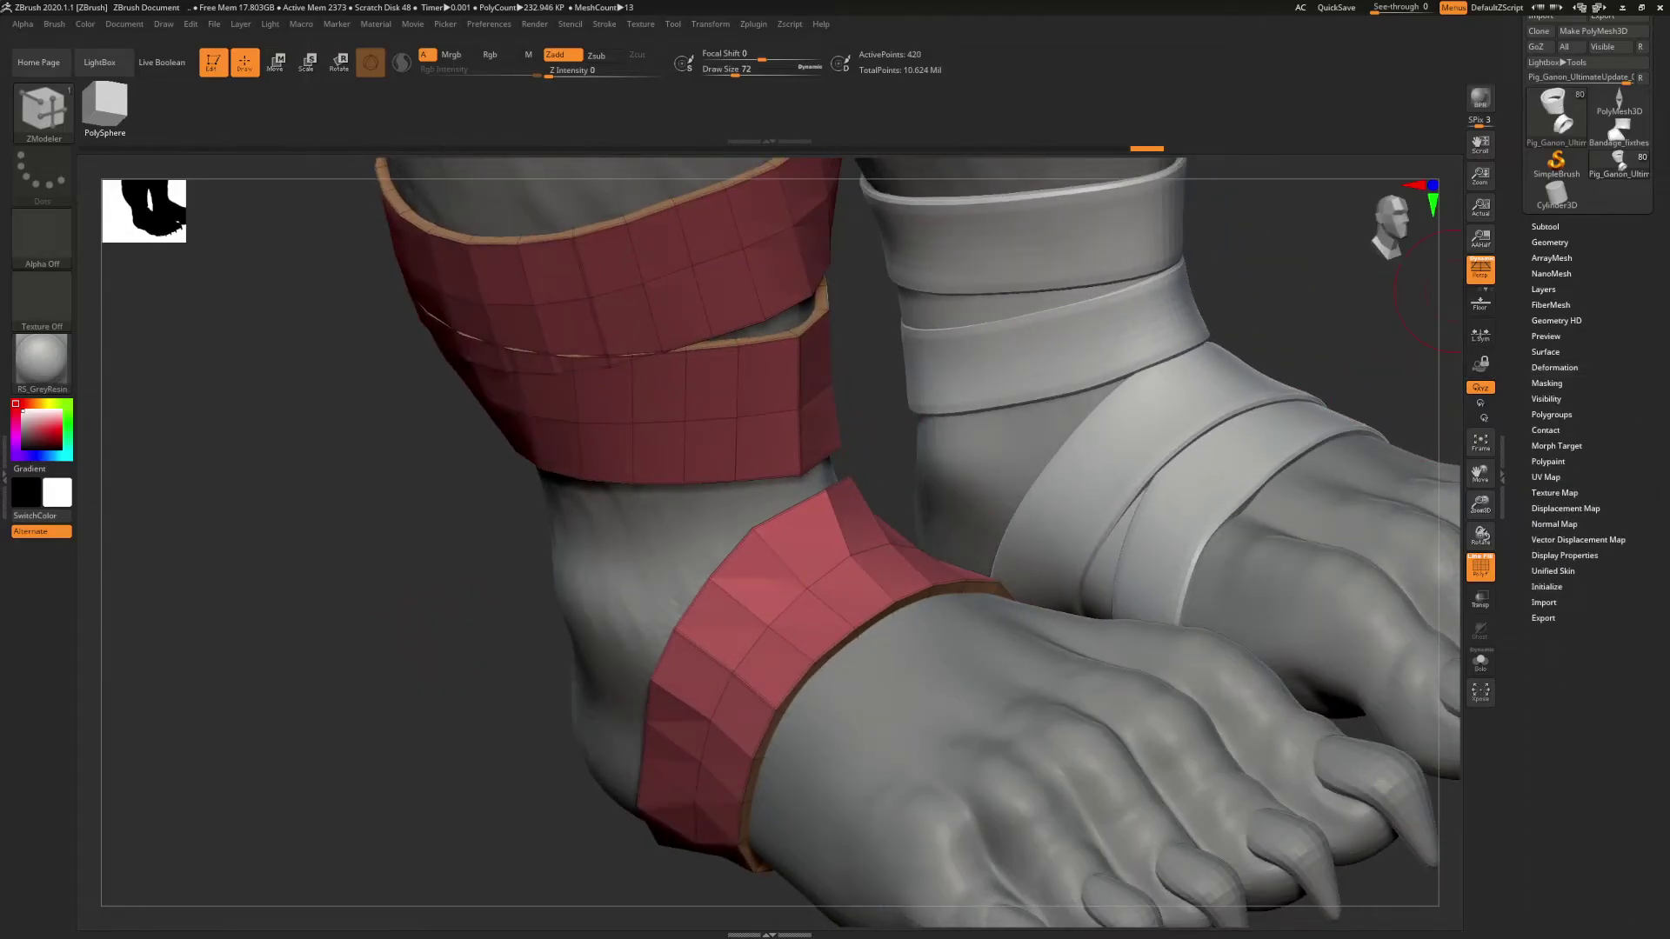
{"action": "left_click", "coordinate": [1550, 243]}
{"action": "left_click", "coordinate": [1558, 508]}
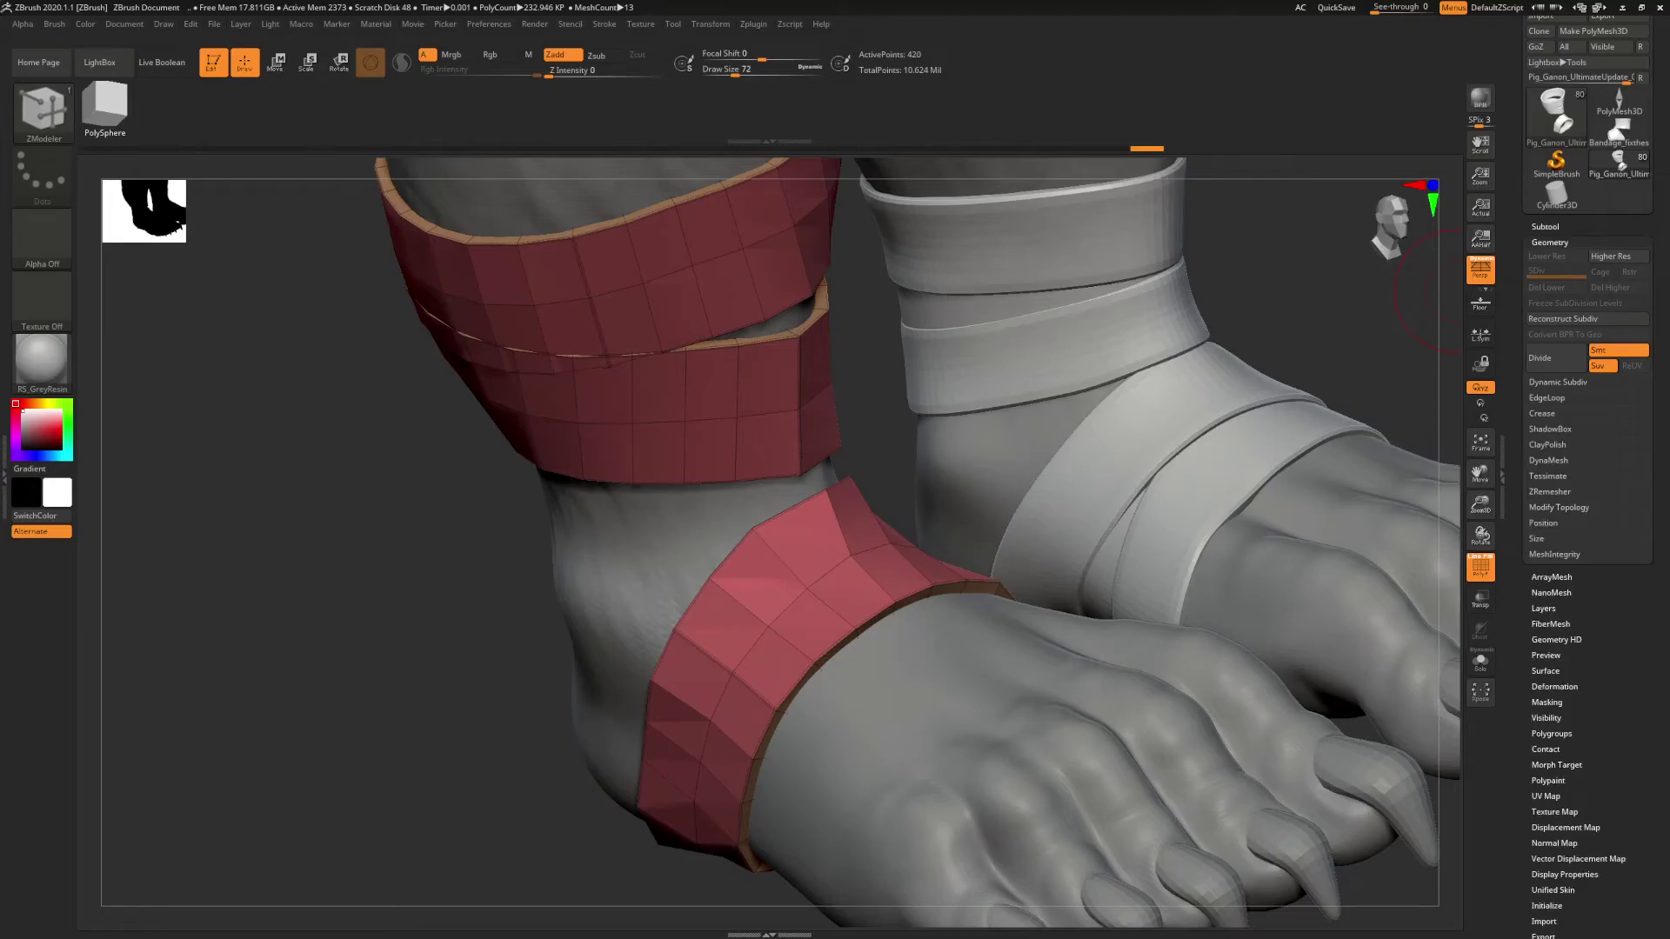
{"action": "left_click", "coordinate": [1542, 414]}
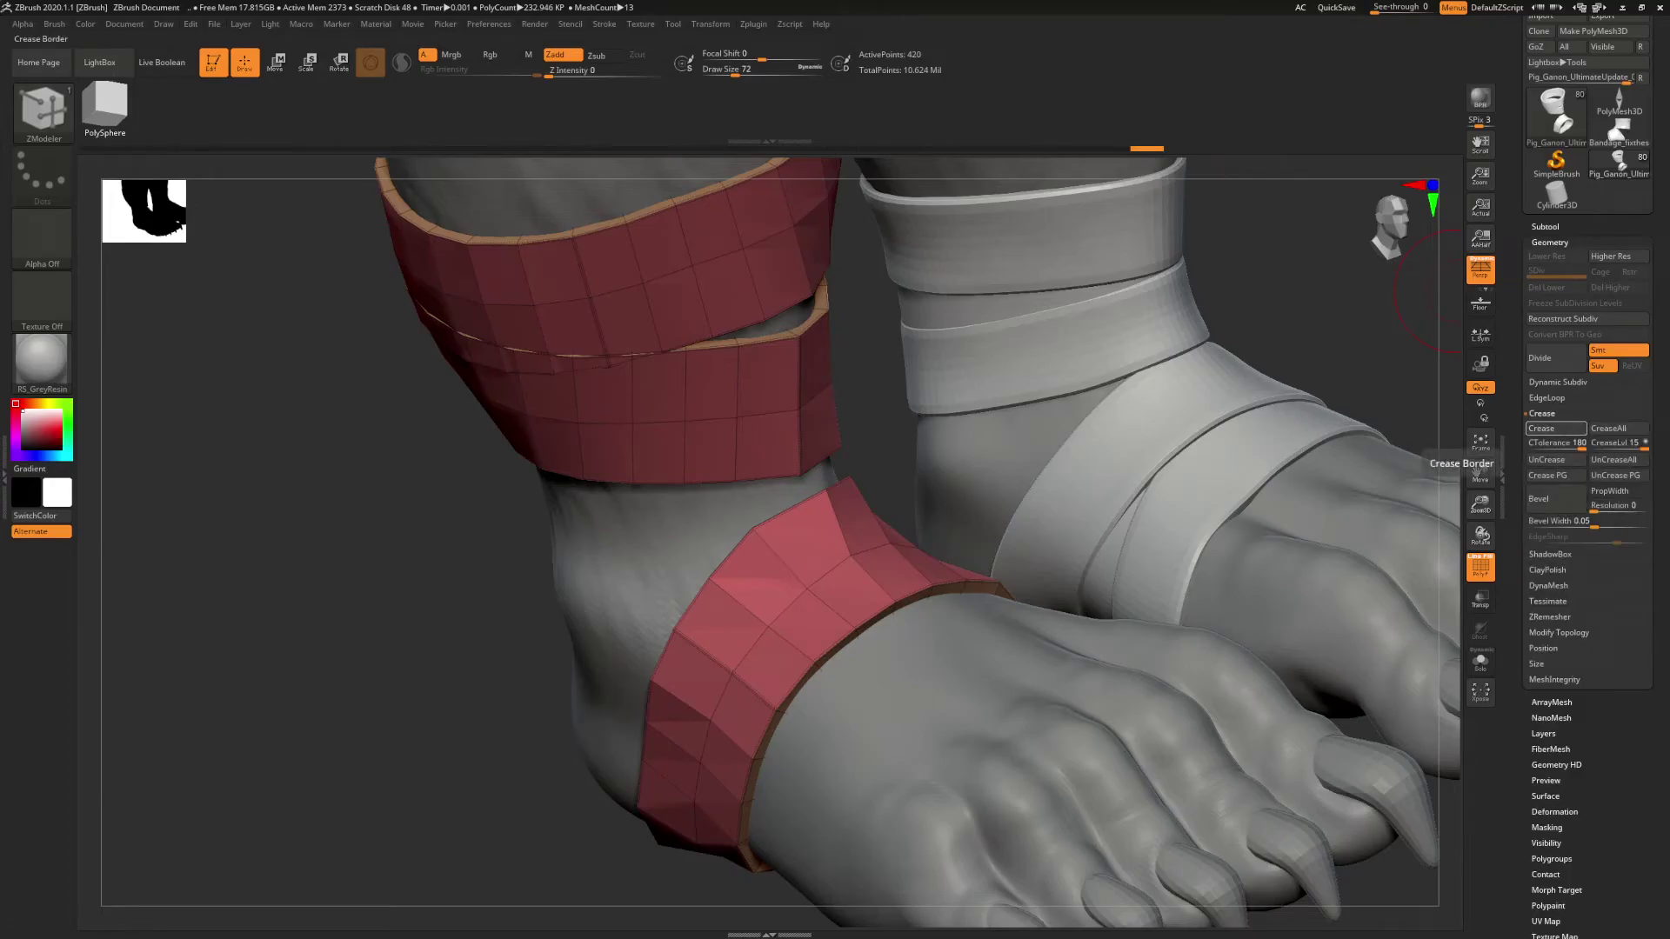
{"action": "key", "text": "ctrl"}
{"action": "key", "text": "ctrl+d"}
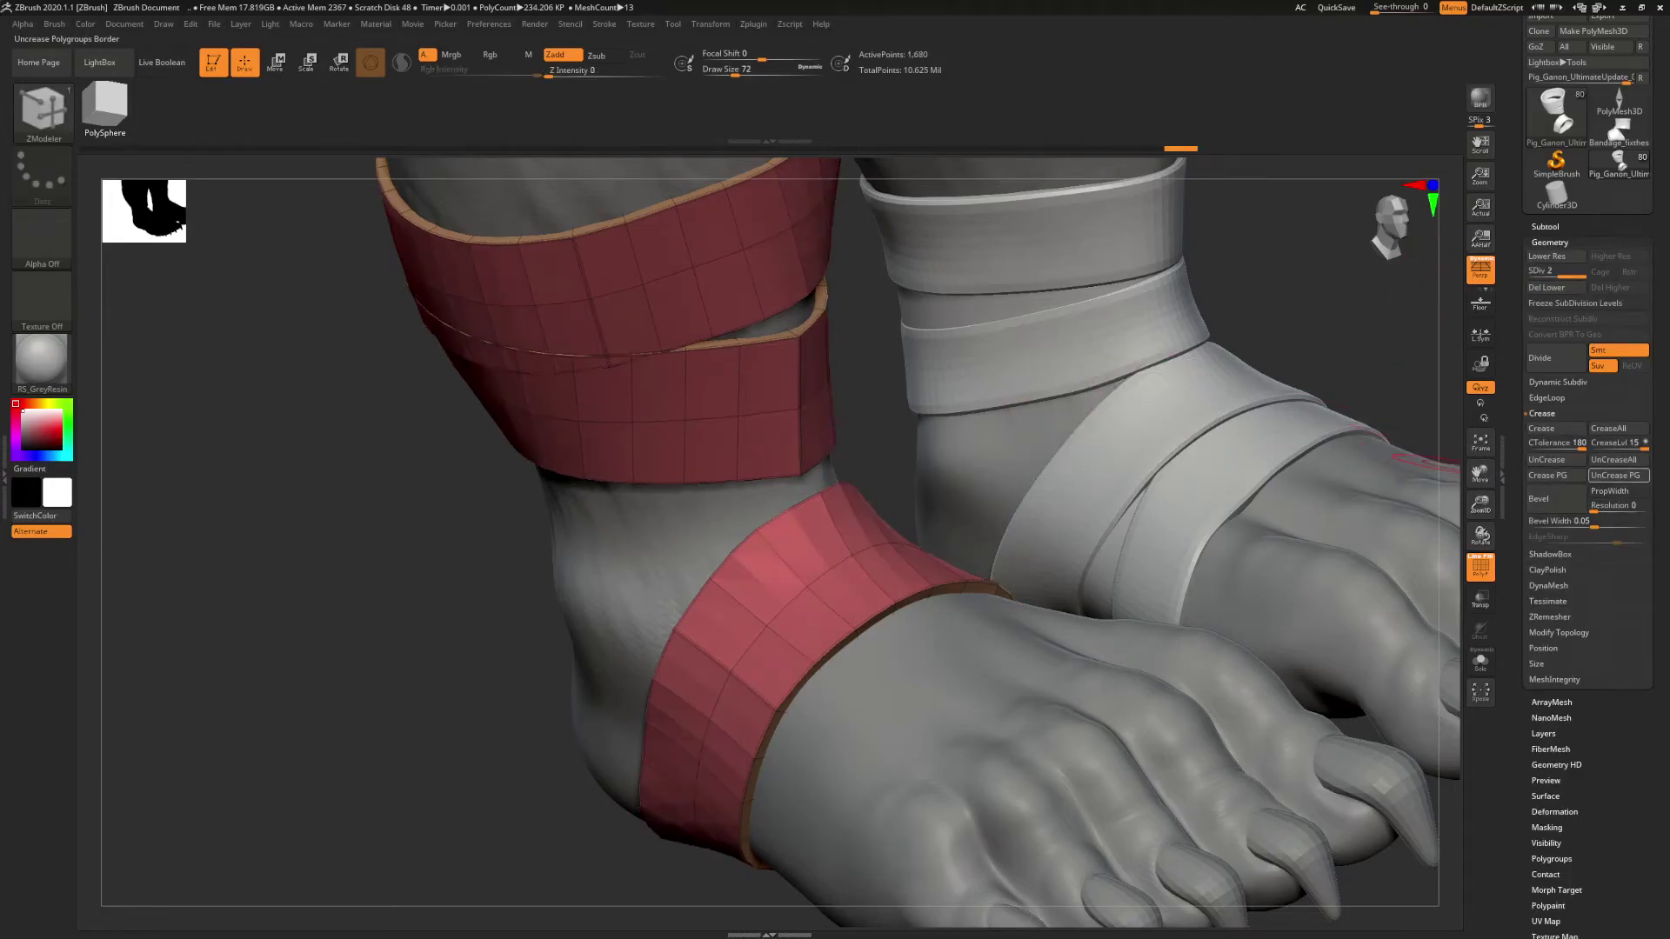
{"action": "key", "text": "ctrl+d"}
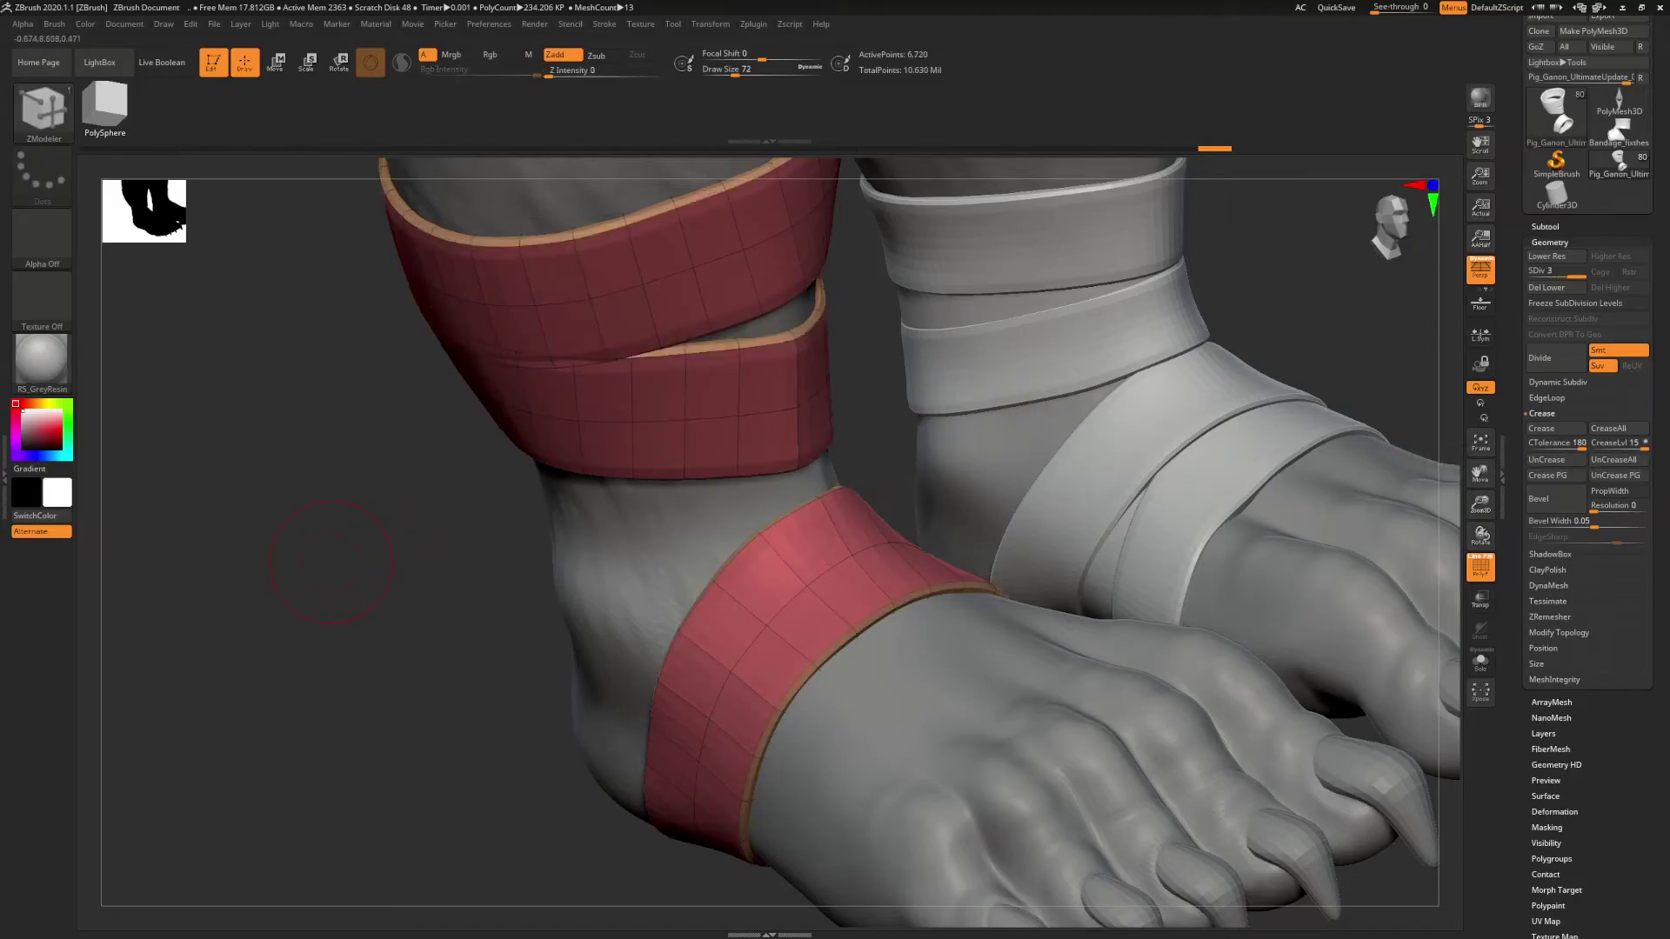
- Auto-group the subdivided bandages so that each closed strip has a single polygroup
{"action": "left_click_drag", "start_coordinate": [470, 522], "coordinate": [370, 474]}
{"action": "left_click", "coordinate": [1550, 242]}
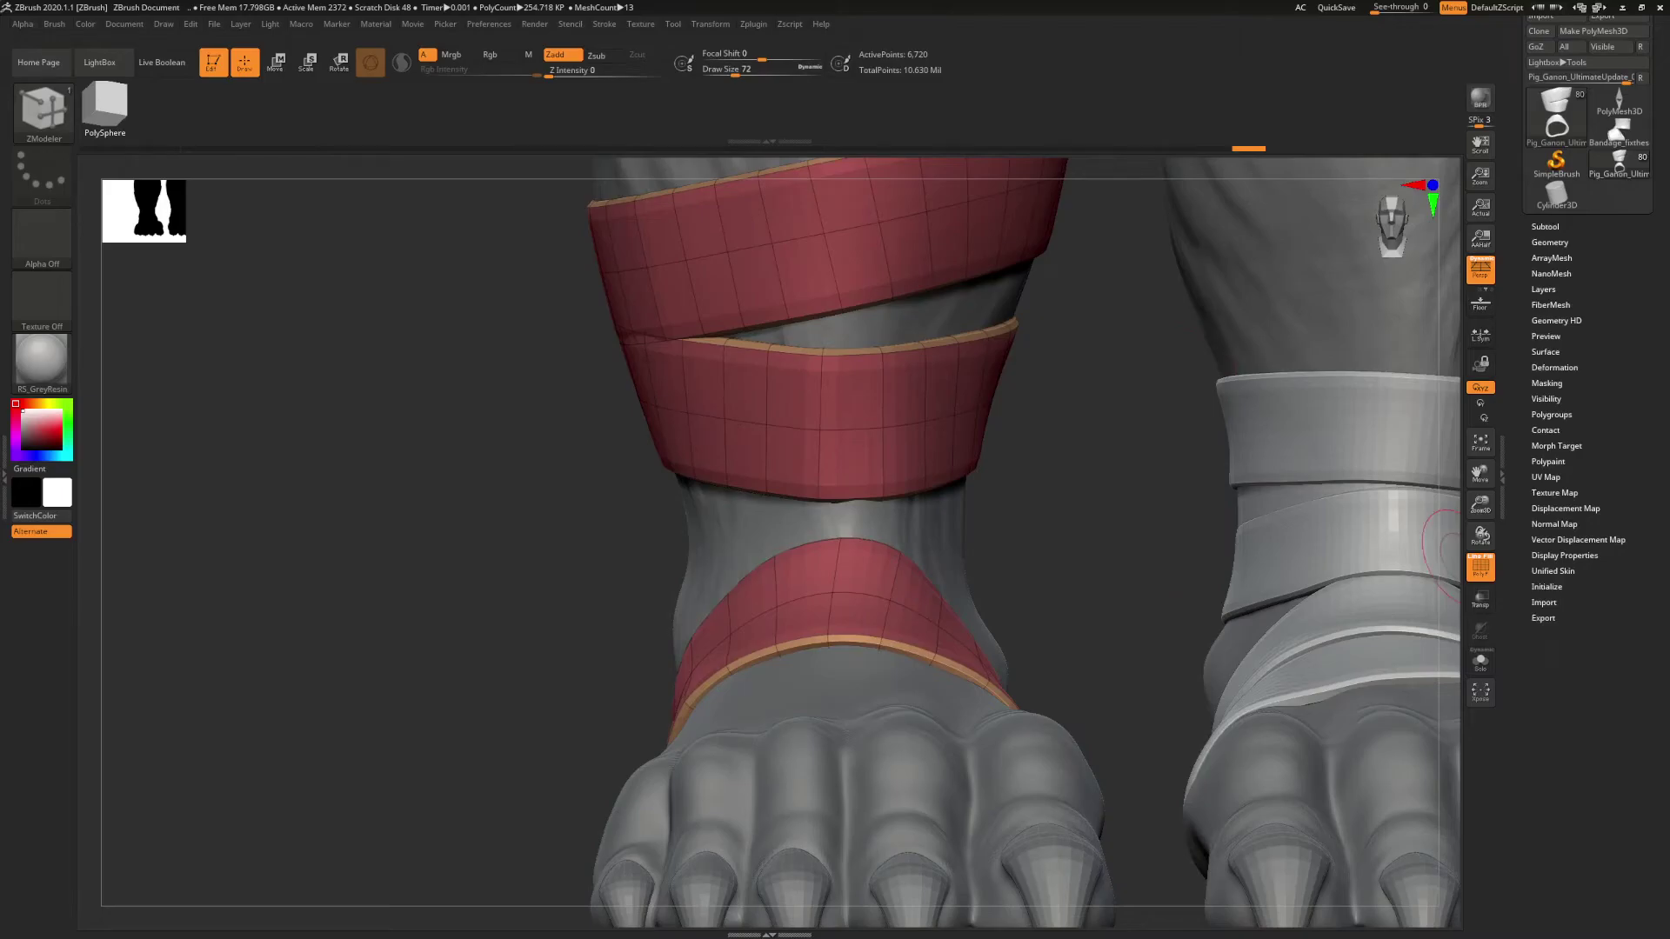
{"action": "left_click", "coordinate": [1552, 415]}
{"action": "left_click", "coordinate": [1551, 429]}
- Adjust the fit of the upper two bandages around the calf using the Move Topological brush at draw size 196
{"action": "left_click_drag", "start_coordinate": [992, 470], "coordinate": [1031, 457]}
{"action": "key", "text": "b"}
{"action": "key", "text": "m"}
{"action": "key", "text": "t"}
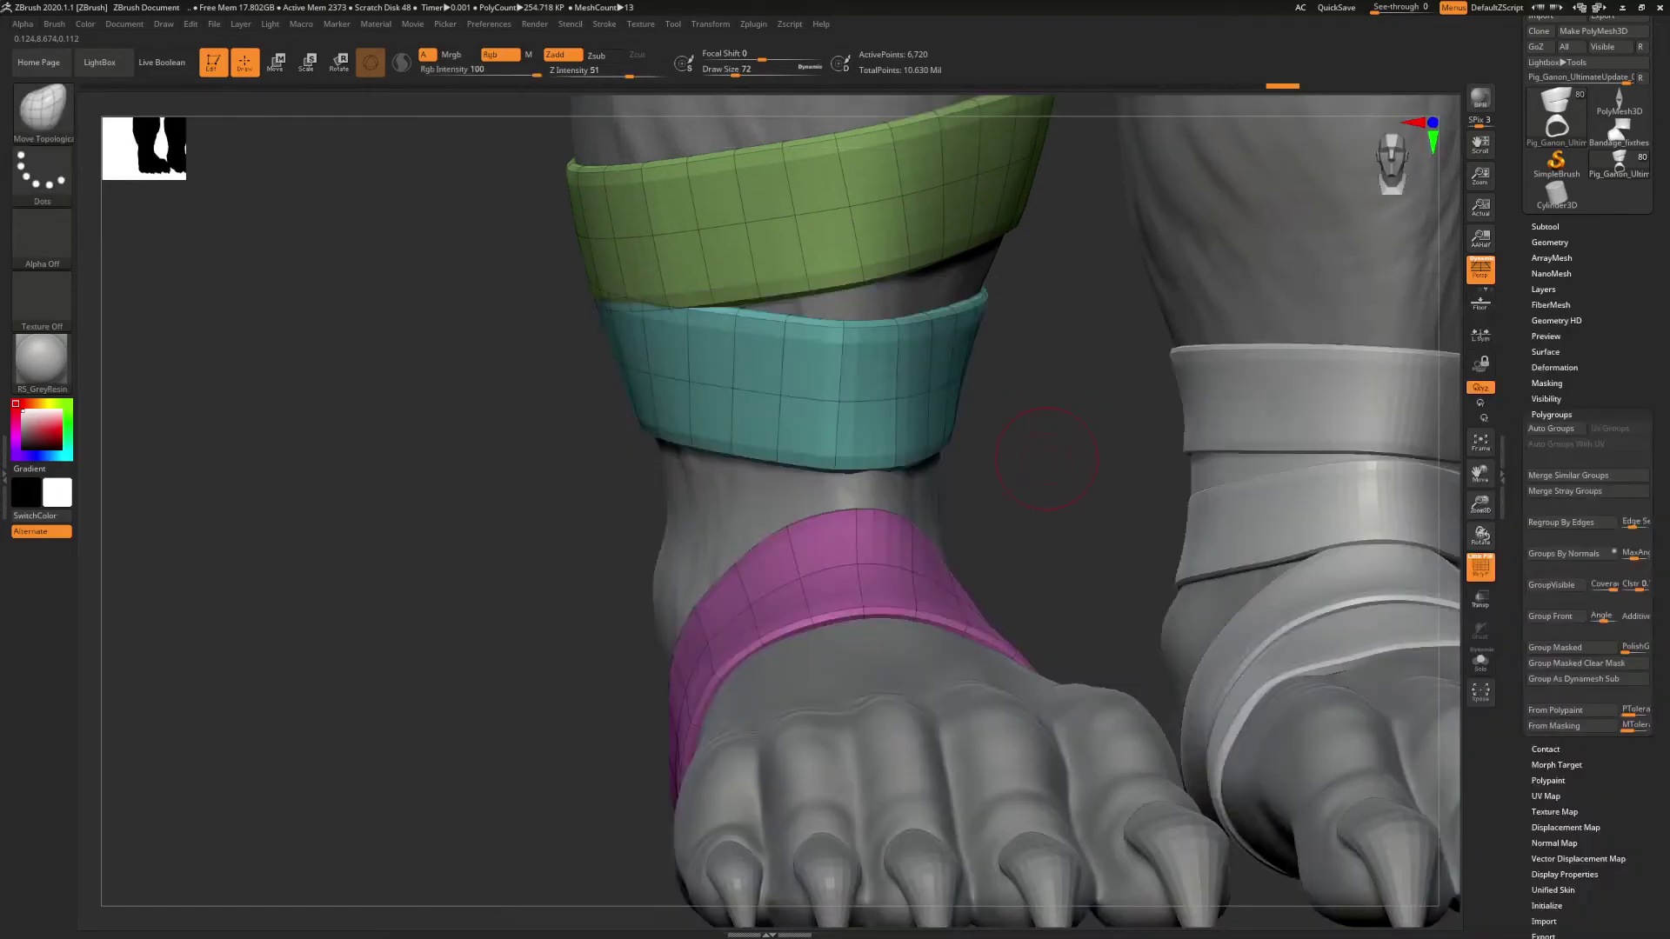
{"action": "mouse_move", "coordinate": [487, 391]}
{"action": "left_mouse_down", "text": "alt"}
{"action": "mouse_move", "coordinate": [490, 444]}
{"action": "mouse_move", "coordinate": [564, 369]}
{"action": "mouse_move", "coordinate": [620, 375]}
{"action": "left_mouse_up", "text": "alt"}
{"action": "left_click_drag", "start_coordinate": [520, 426], "coordinate": [518, 323]}
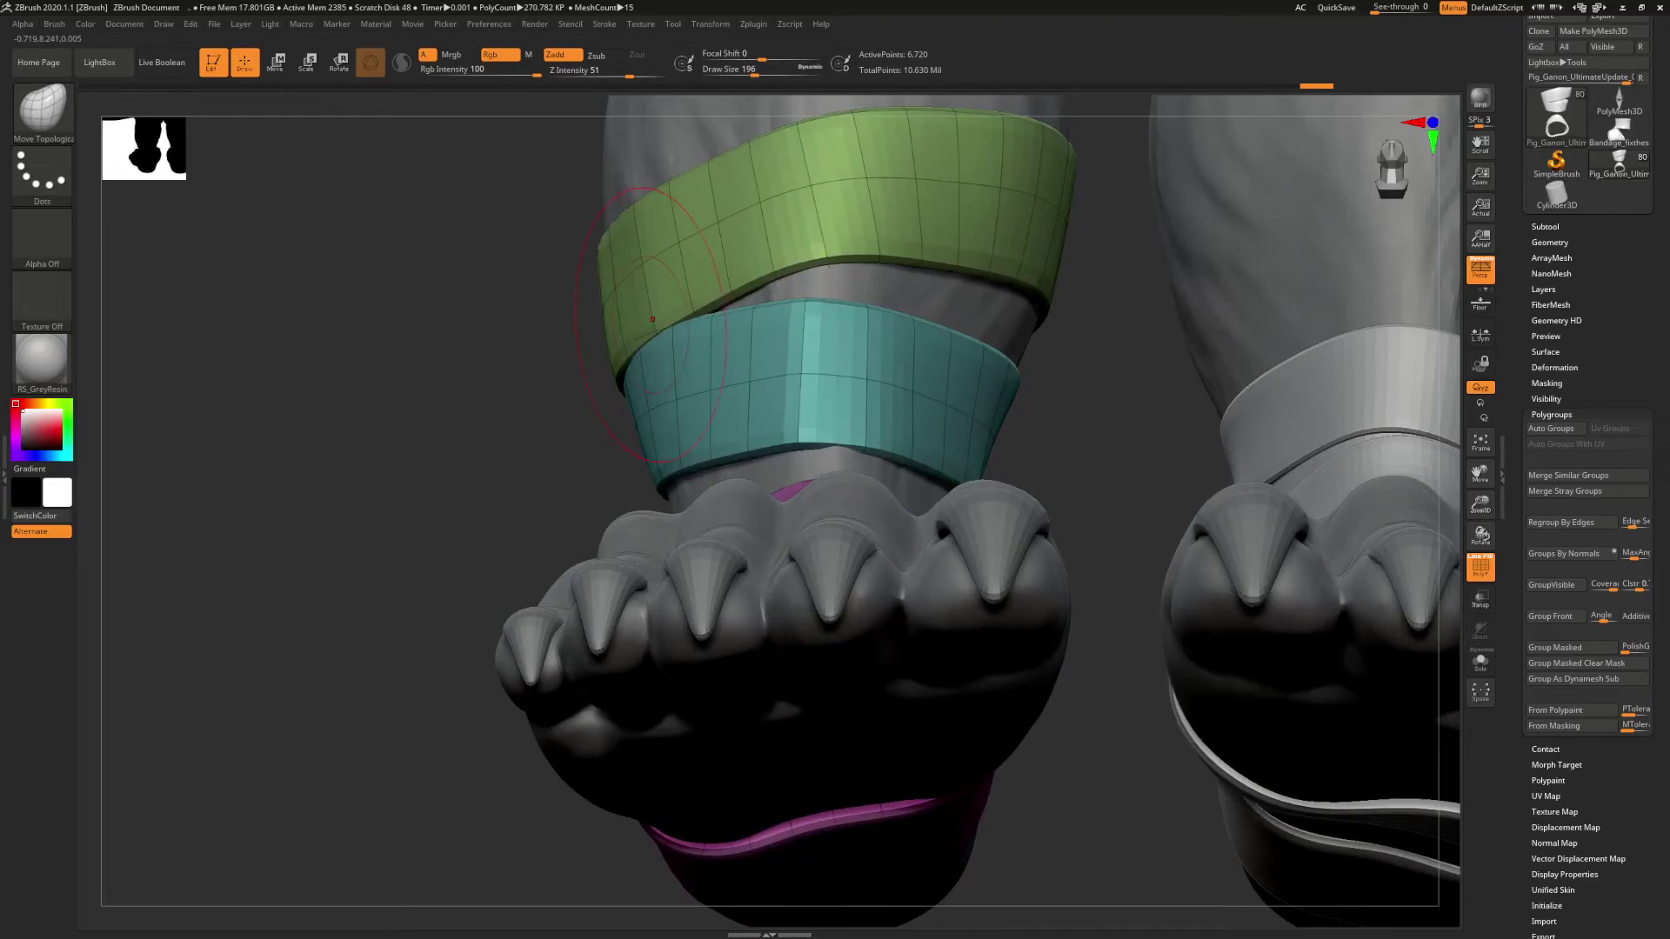
{"action": "left_click_drag", "start_coordinate": [628, 356], "coordinate": [623, 365]}
{"action": "left_click_drag", "start_coordinate": [513, 374], "coordinate": [987, 361]}
{"action": "left_click_drag", "start_coordinate": [814, 274], "coordinate": [589, 185]}
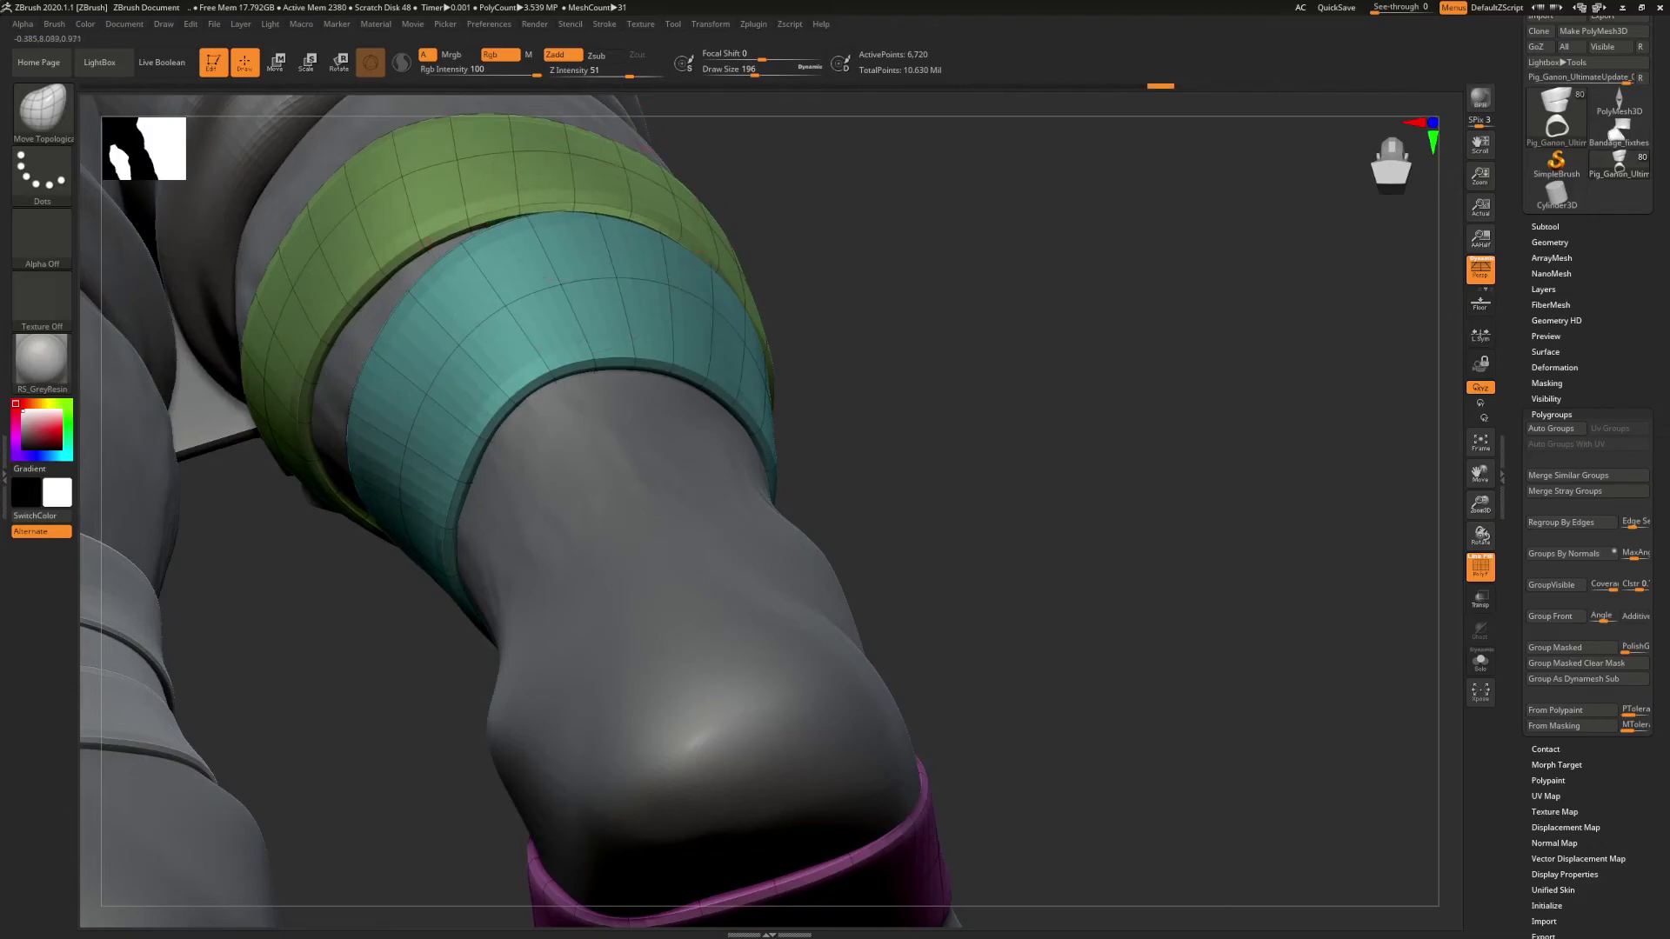
- Undo the last brush change and refine the middle bandage's shape at the back of the calf
{"action": "mouse_move", "coordinate": [962, 291]}
{"action": "left_mouse_down"}
{"action": "mouse_move", "coordinate": [783, 285]}
{"action": "mouse_move", "coordinate": [774, 268]}
{"action": "left_mouse_up"}
{"action": "mouse_move", "coordinate": [1044, 557]}
{"action": "left_mouse_down"}
{"action": "mouse_move", "coordinate": [966, 561]}
{"action": "mouse_move", "coordinate": [1105, 592]}
{"action": "left_mouse_up"}
{"action": "key", "text": "ctrl+z"}
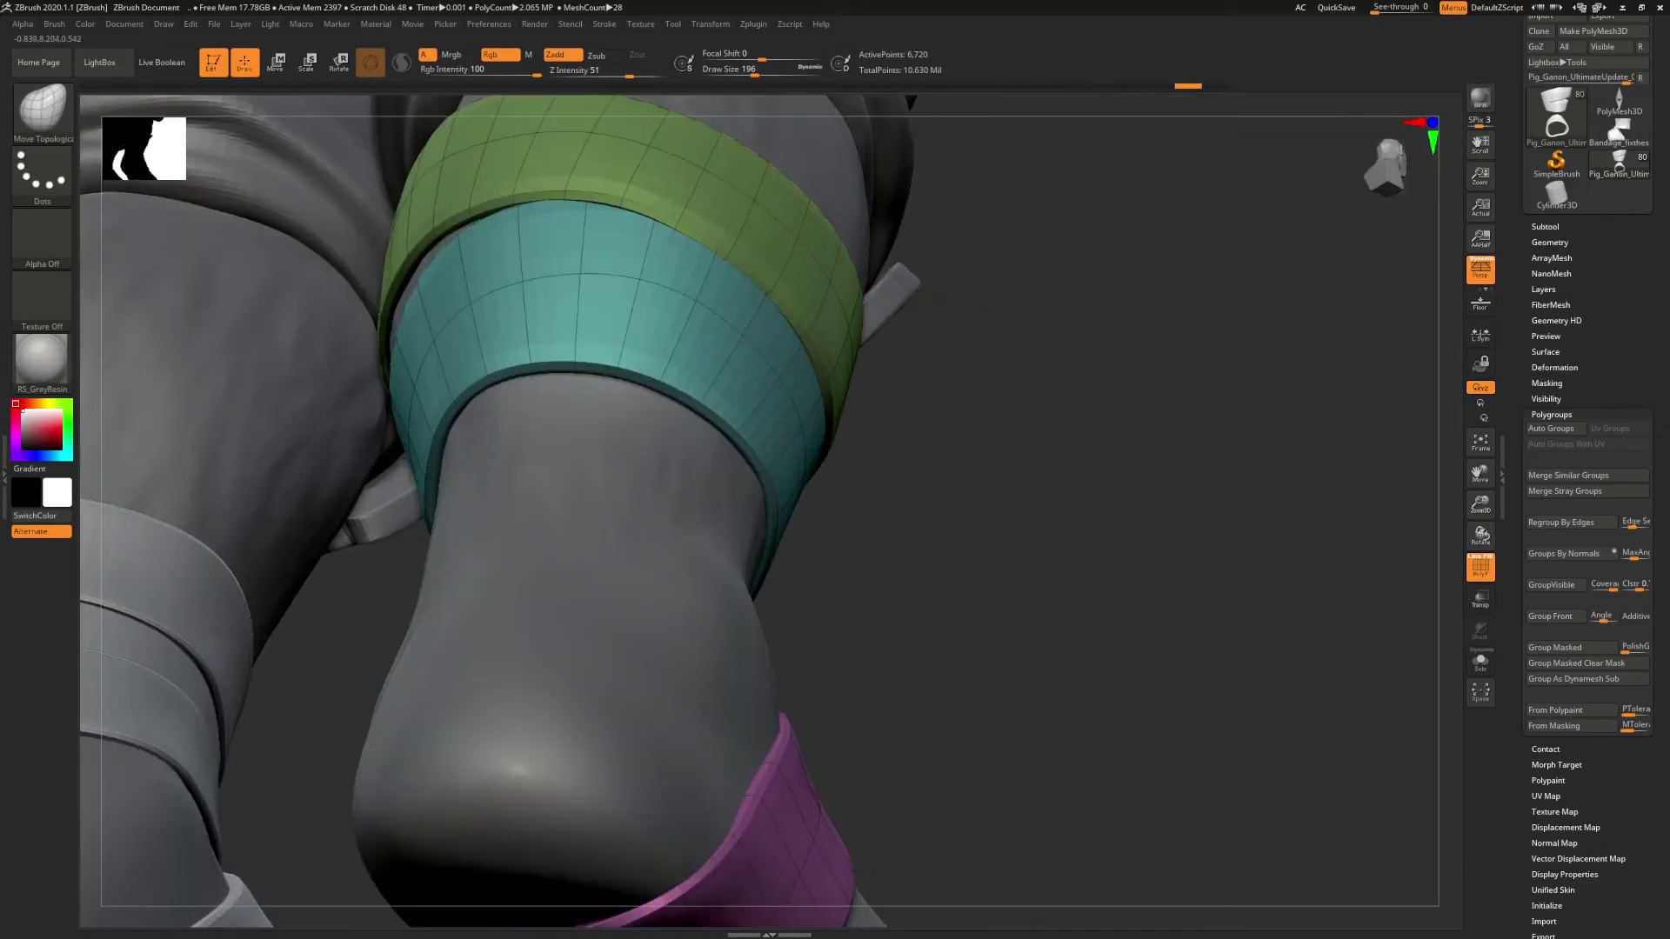
{"action": "right_click_drag", "start_coordinate": [1175, 435], "coordinate": [977, 531]}
{"action": "right_click_drag", "start_coordinate": [1230, 455], "coordinate": [1019, 474], "text": "ctrl"}
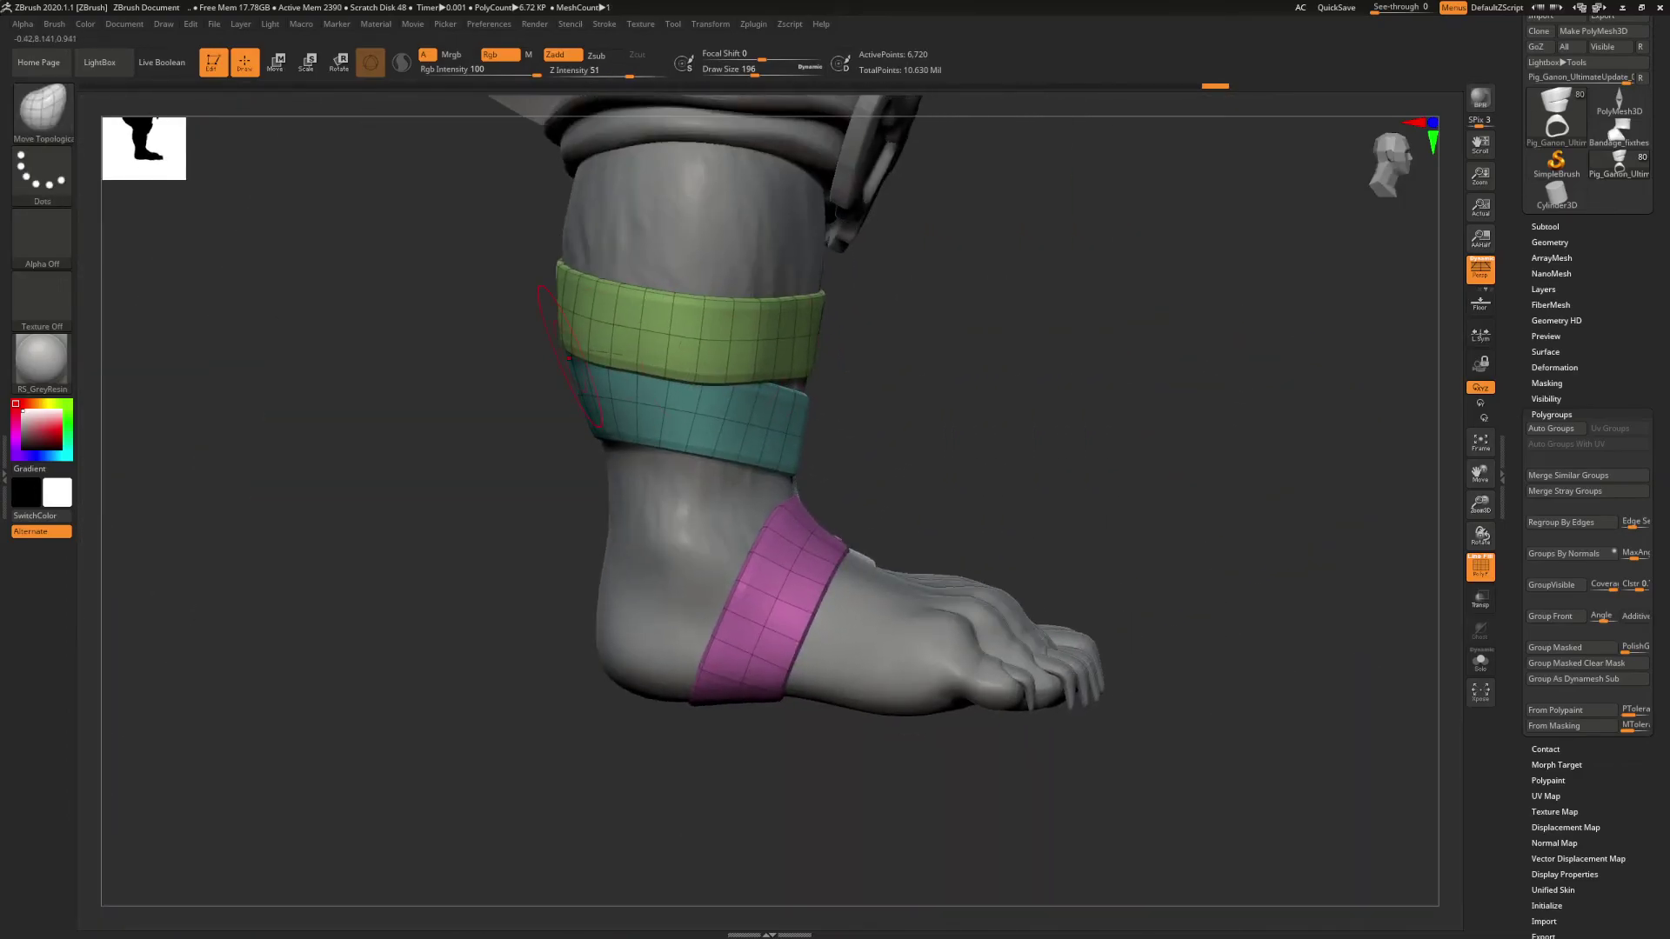
{"action": "left_click_drag", "start_coordinate": [569, 357], "coordinate": [853, 317]}
- Hide the polyframe and review the bandages on both legs from the front and at an angle
{"action": "right_click_drag", "start_coordinate": [501, 383], "coordinate": [435, 348]}
{"action": "right_click_drag", "start_coordinate": [435, 348], "coordinate": [848, 506]}
{"action": "left_click_drag", "start_coordinate": [848, 504], "coordinate": [1218, 487]}
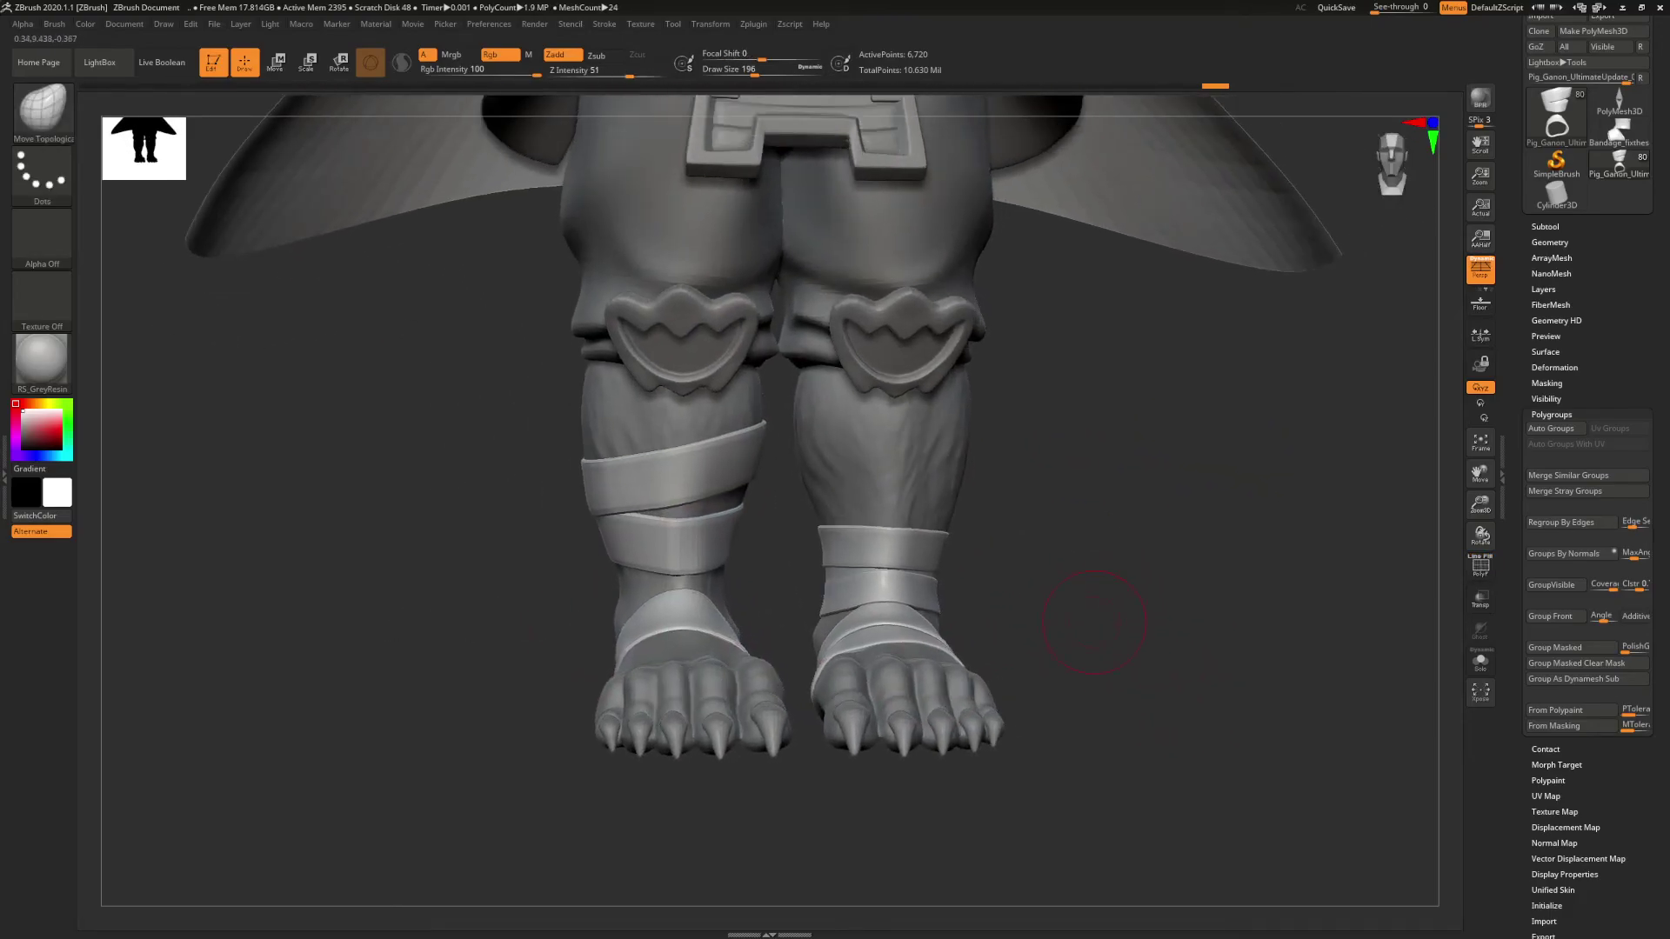
{"action": "left_click_drag", "start_coordinate": [1094, 623], "coordinate": [1104, 623]}
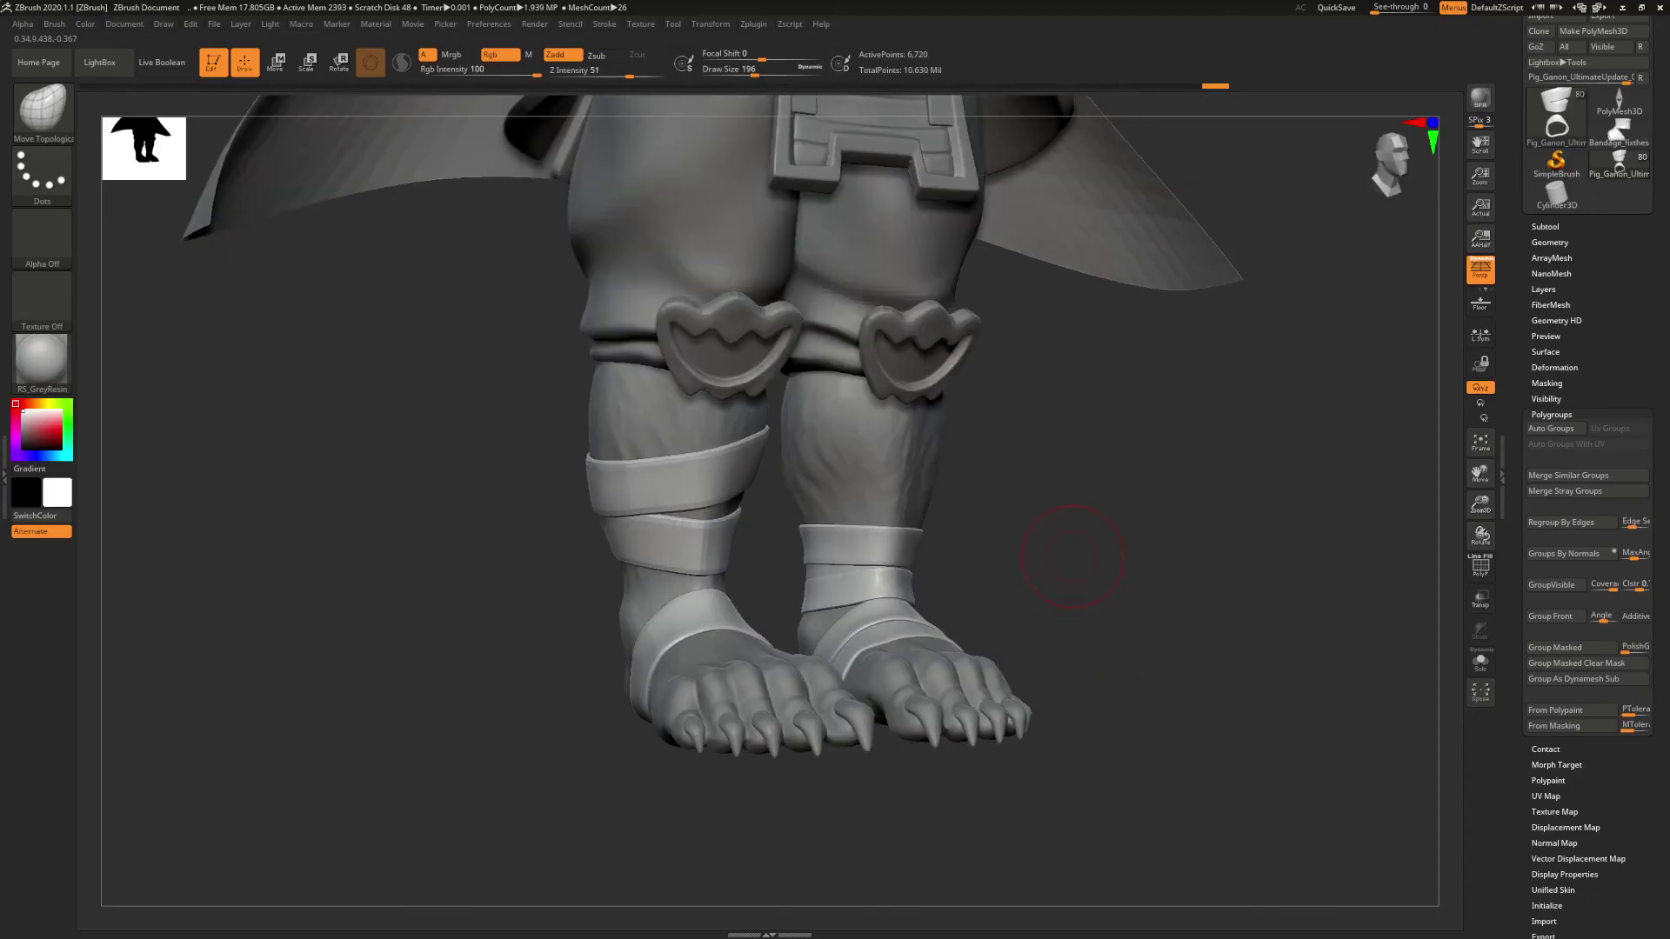
- Make the leg with the new bandages the active subtool and preview an extraction with a thickness of 0.005
{"action": "key", "text": "ctrl"}
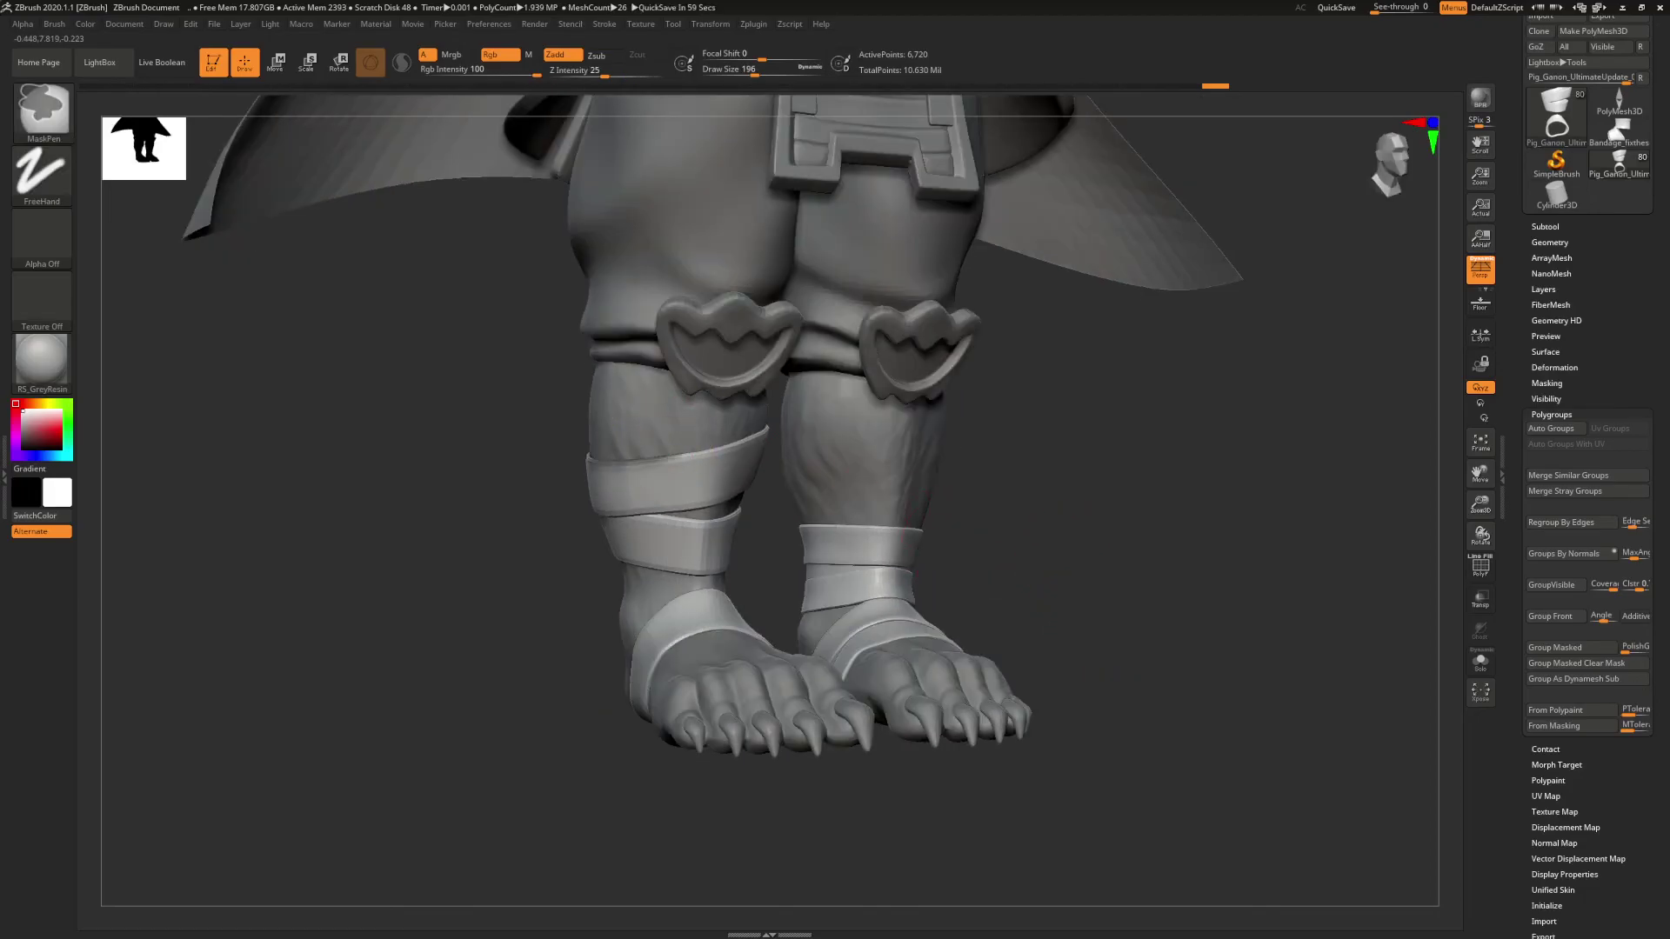
{"action": "left_click", "coordinate": [641, 424], "text": "alt"}
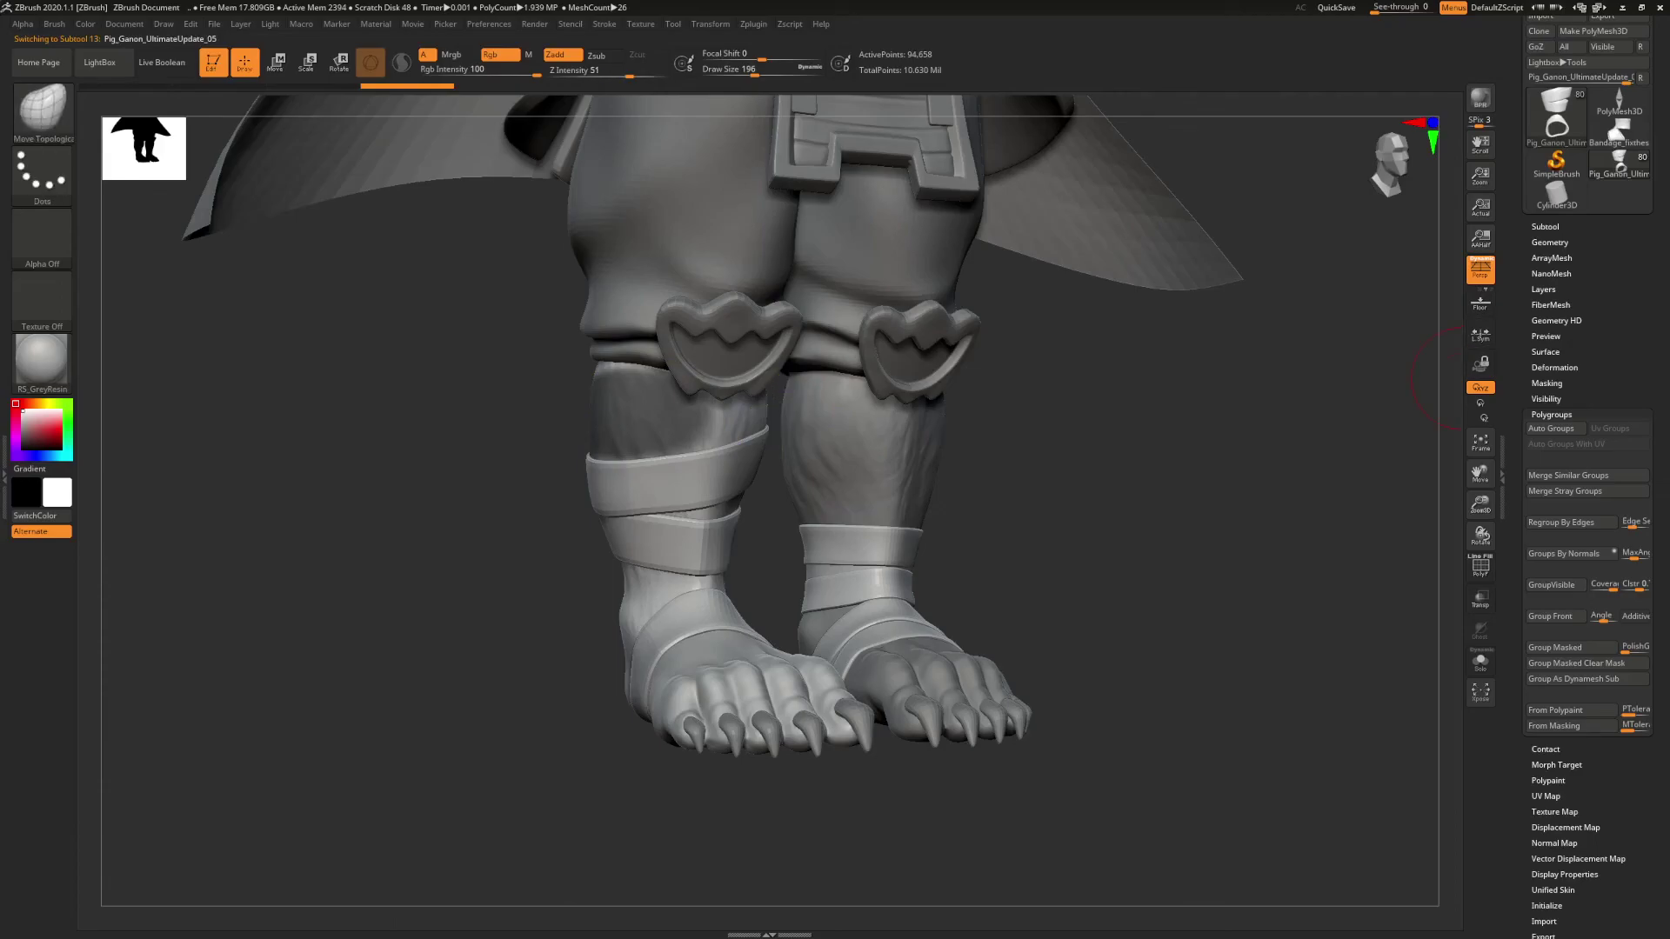
{"action": "left_click", "coordinate": [1546, 227]}
{"action": "left_click", "coordinate": [1541, 821]}
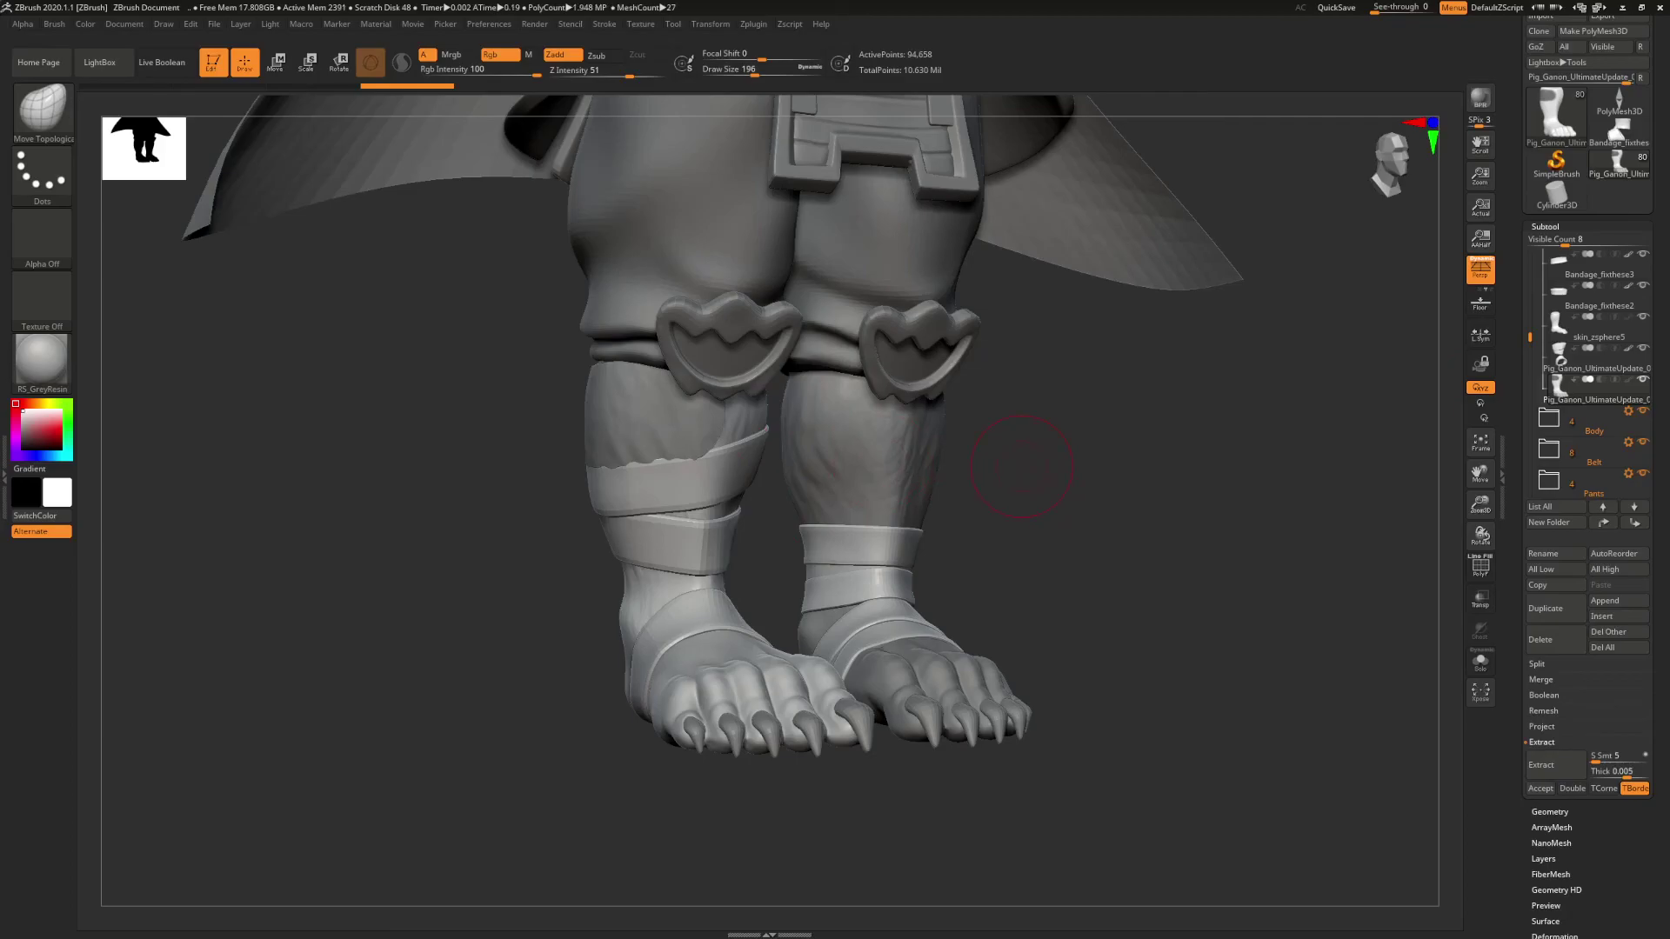
{"action": "left_click_drag", "start_coordinate": [1022, 467], "coordinate": [975, 541]}
{"action": "mouse_move", "coordinate": [1160, 552]}
{"action": "left_mouse_down", "text": "shift"}
{"action": "mouse_move", "coordinate": [1143, 489]}
{"action": "mouse_move", "coordinate": [1159, 557]}
{"action": "left_mouse_up", "text": "shift"}
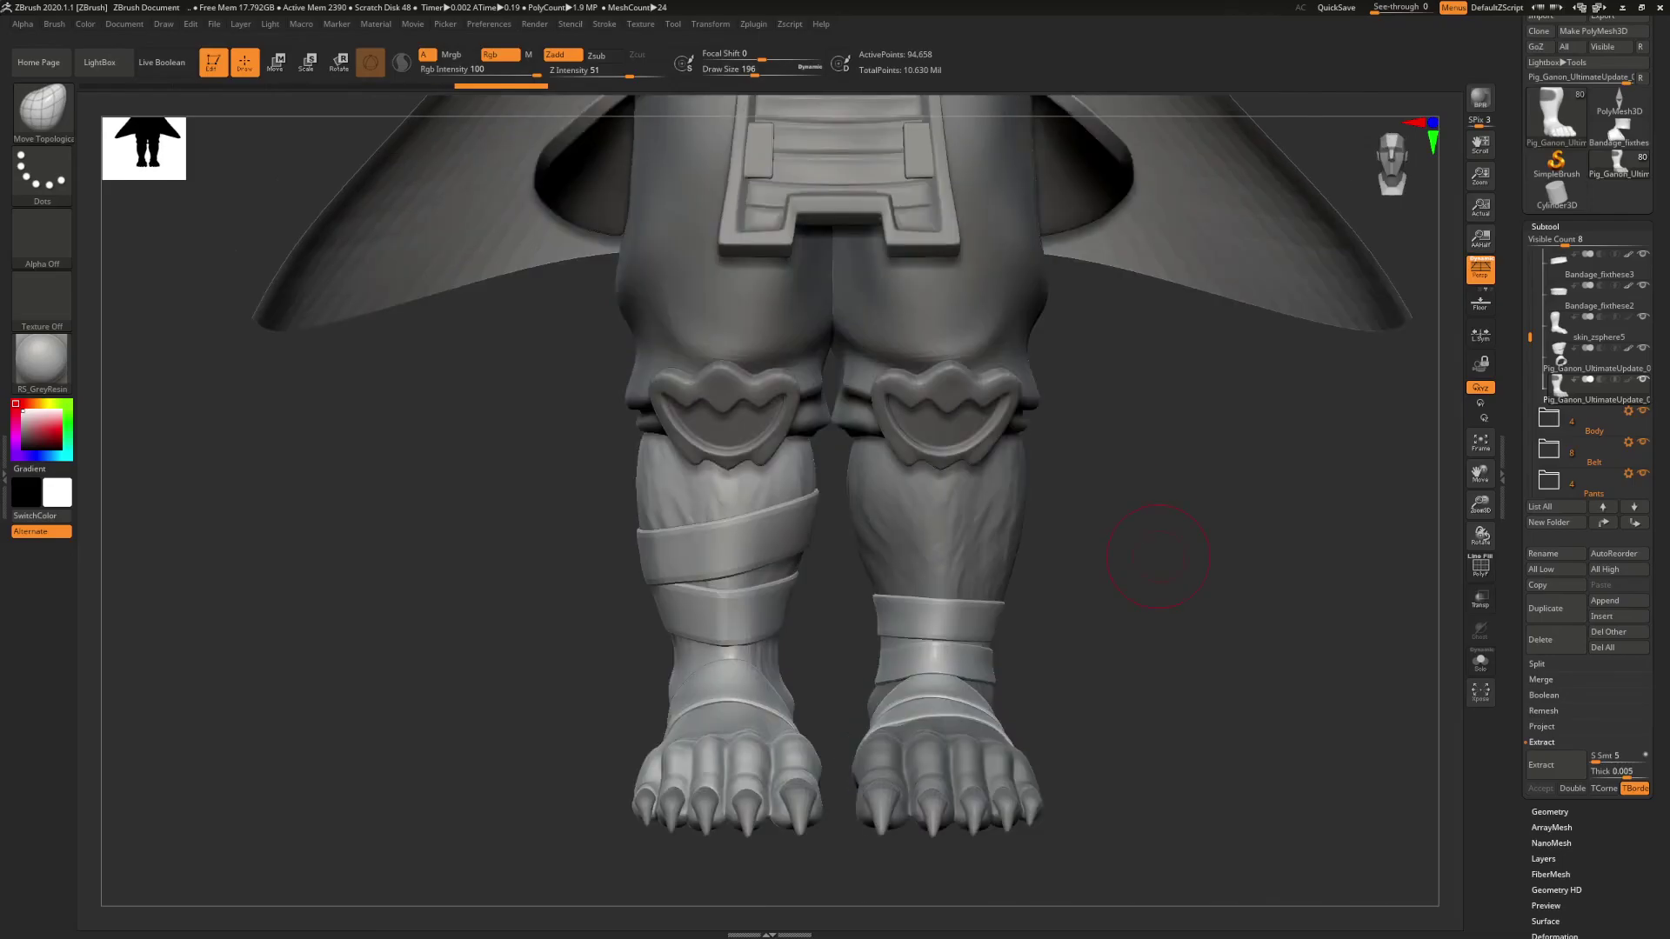